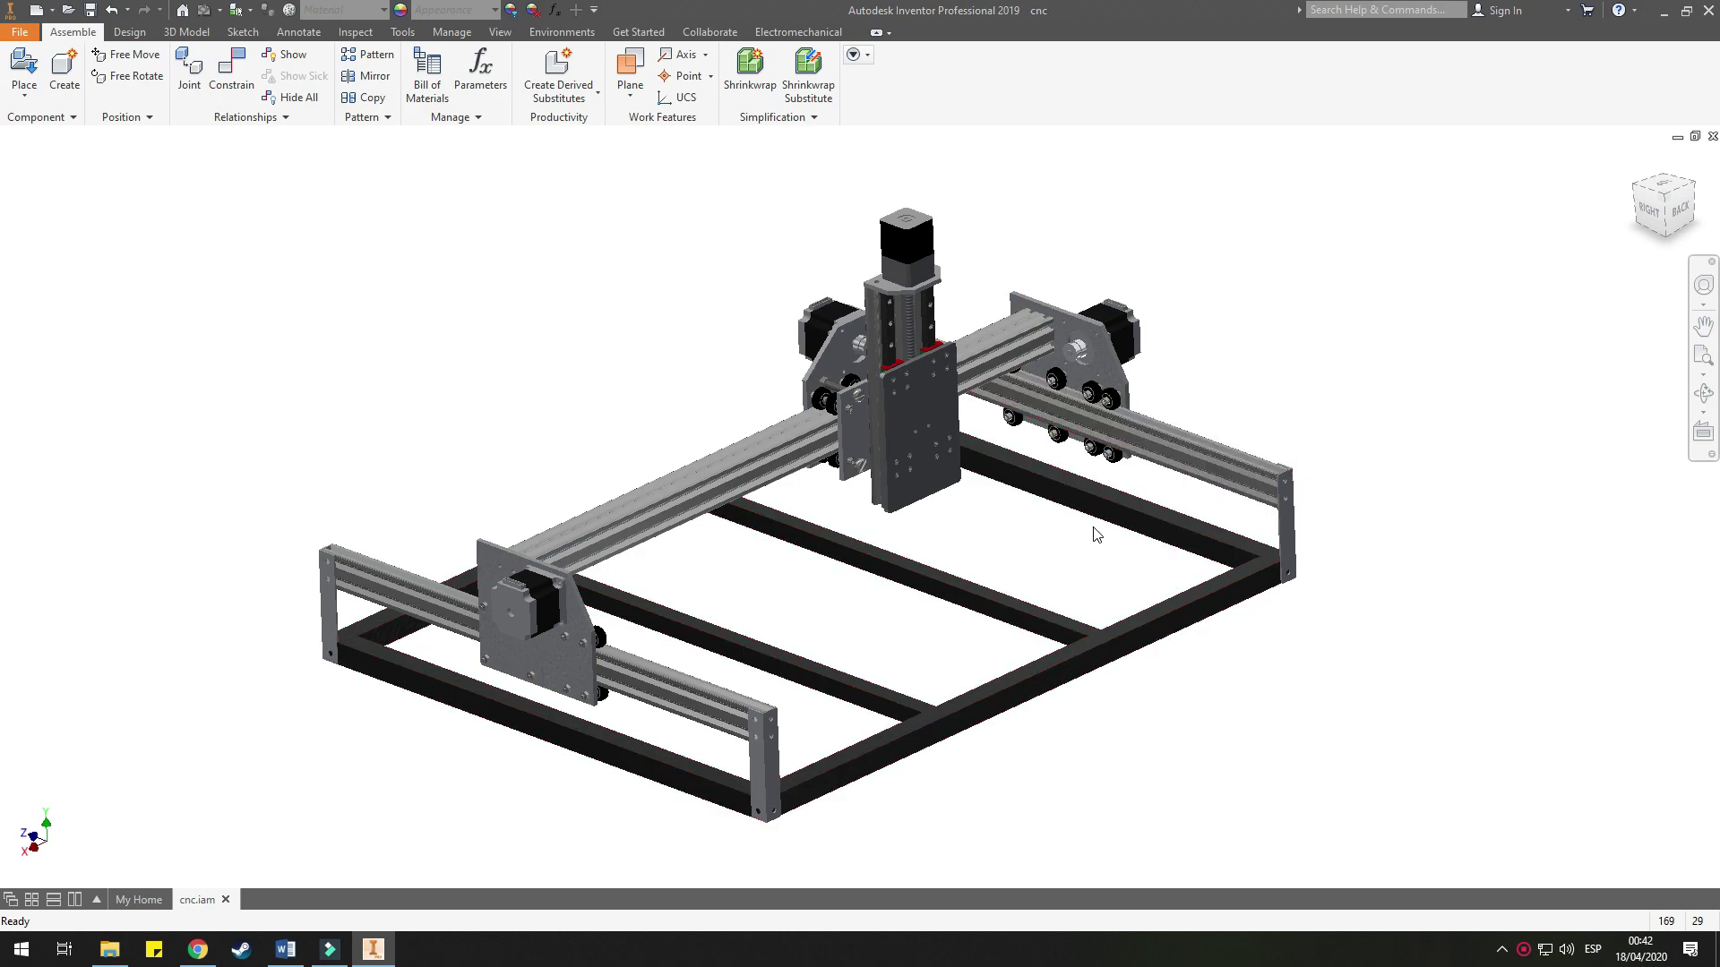
- Pan and orbit around the router assembly, briefly selecting and clearing the gantry rail and frame
mouse_move(1013, 532)
middle_mouse_down("shift")
mouse_move(1021, 499)
mouse_move(1057, 485)
mouse_move(999, 552)
mouse_move(930, 566)
mouse_move(950, 508)
middle_mouse_up("shift")
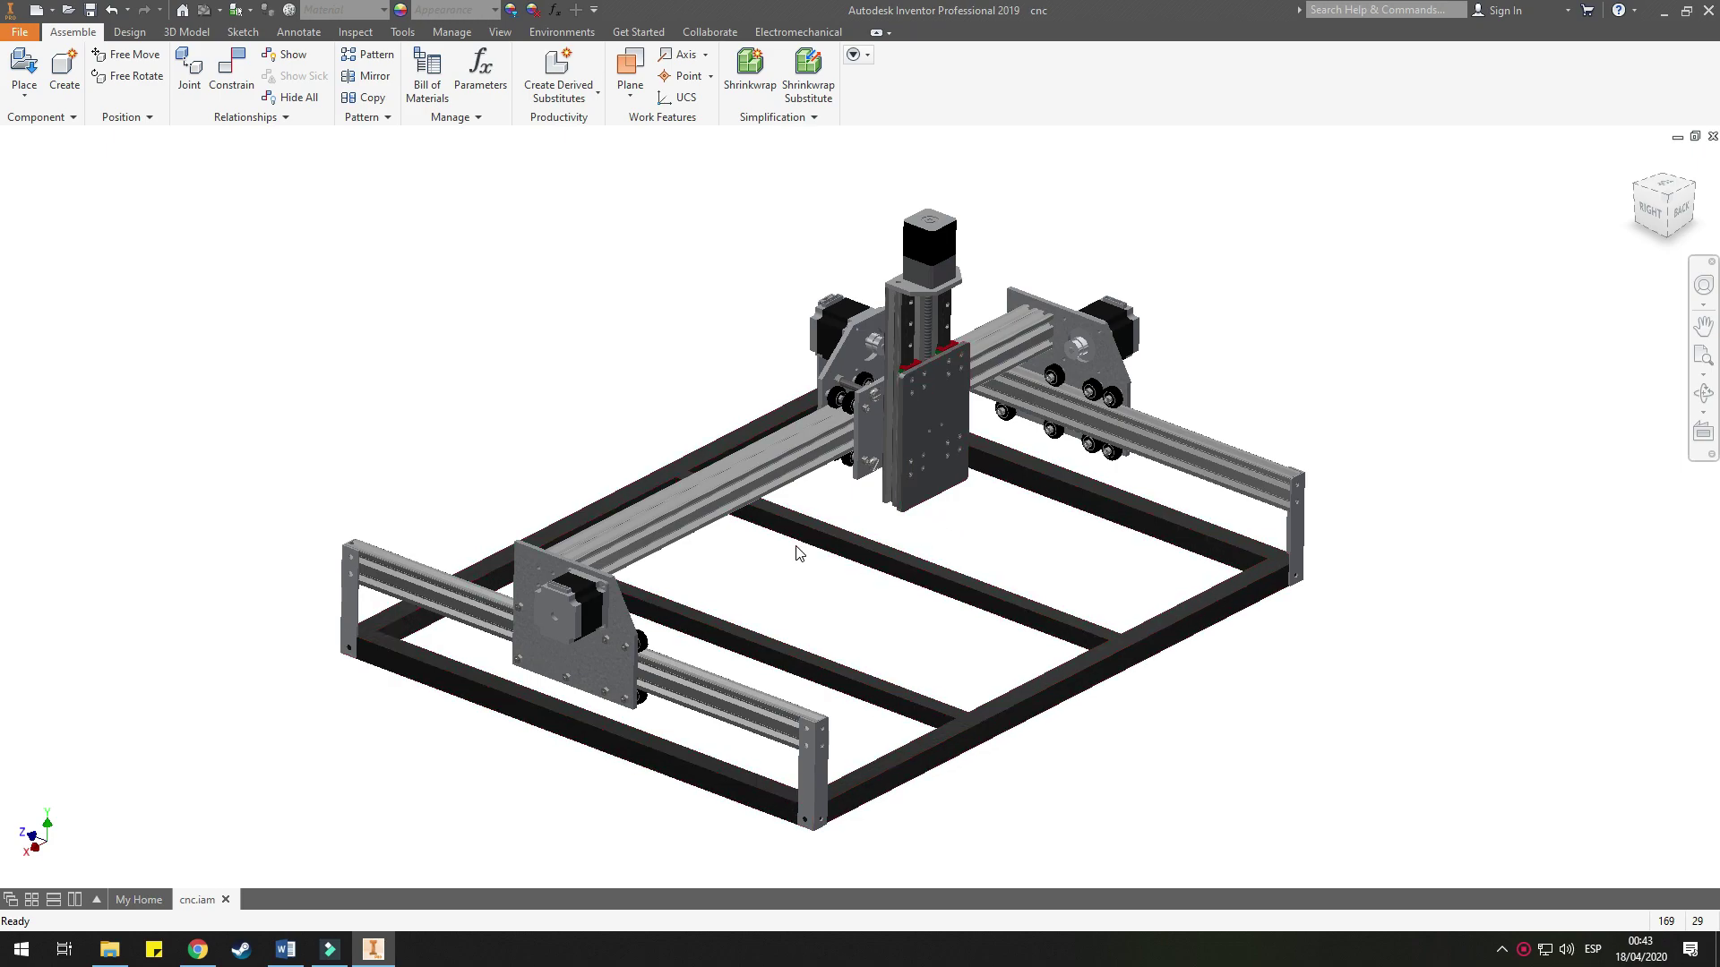
middle_click_drag(753, 544, 717, 532)
left_click(664, 500)
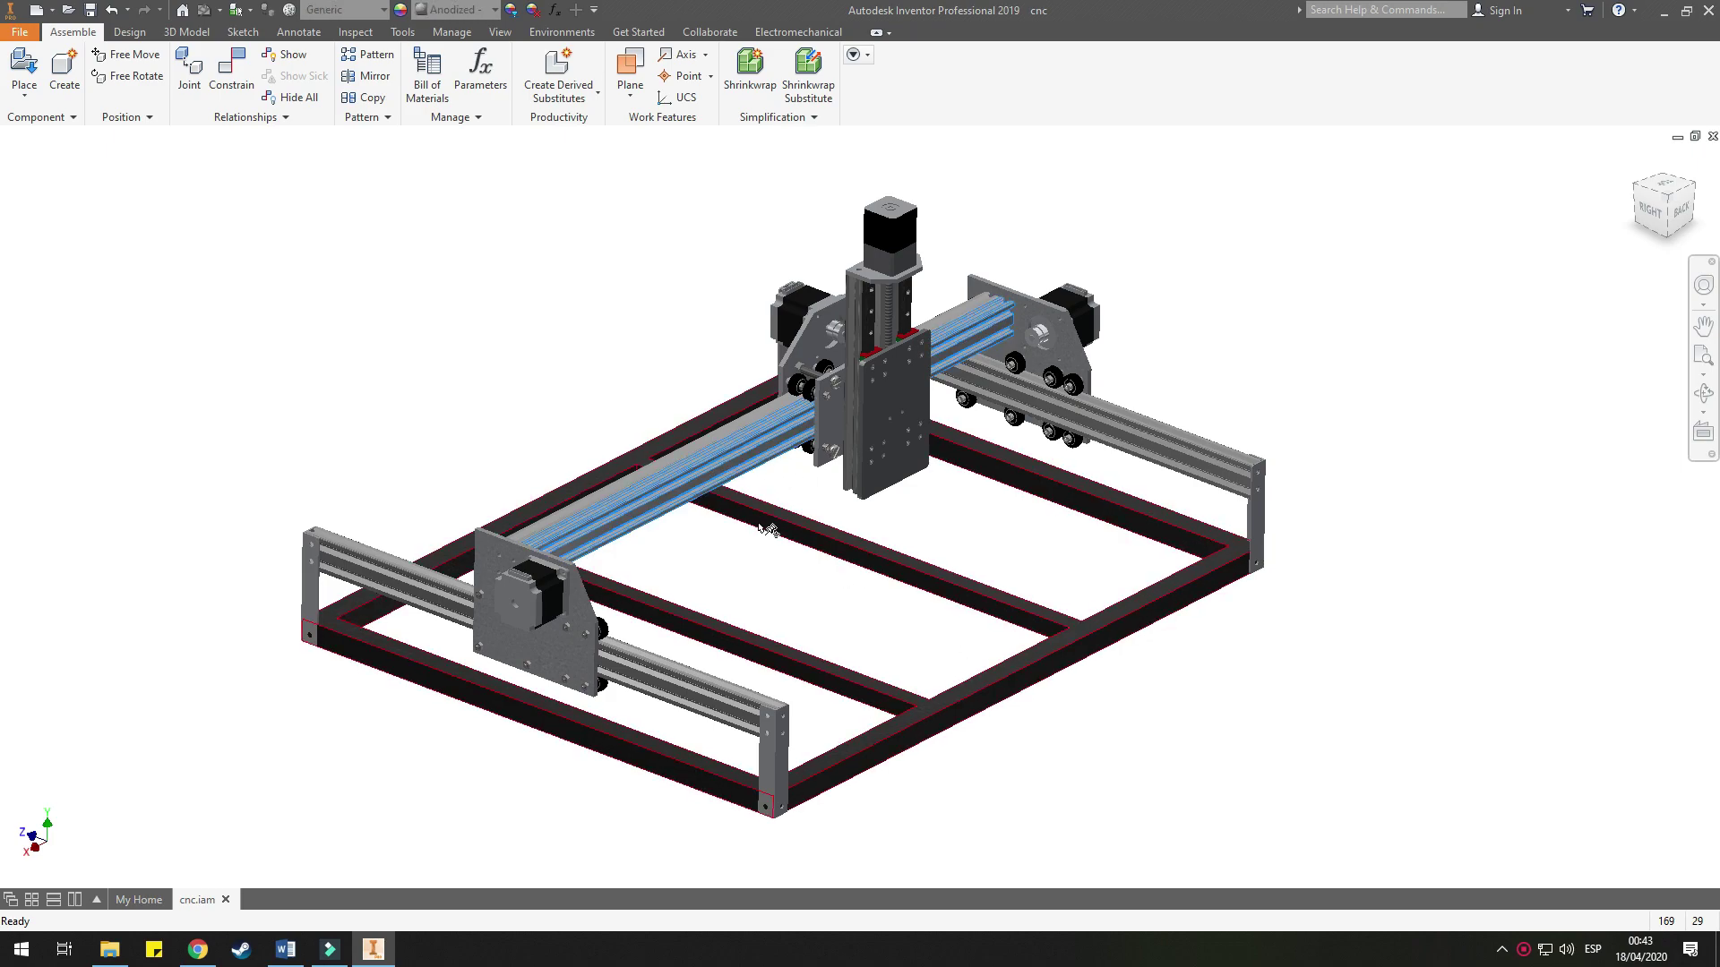
left_click(788, 654)
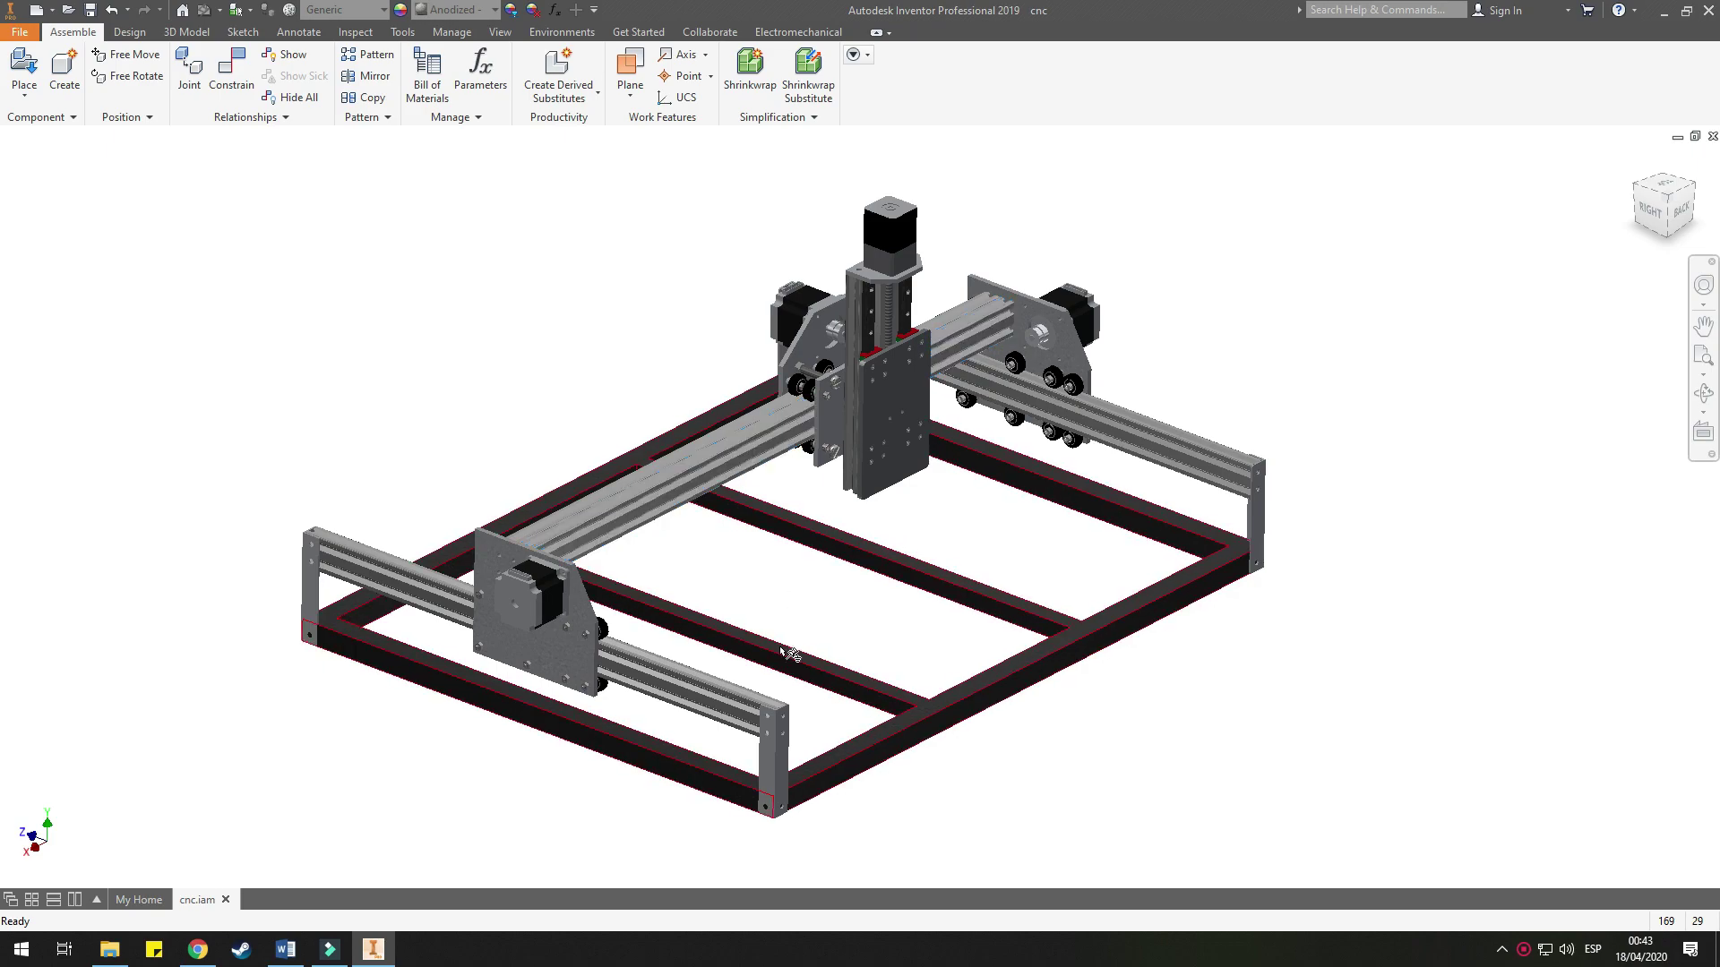
mouse_move(800, 664)
middle_mouse_down("shift")
mouse_move(905, 676)
mouse_move(818, 690)
mouse_move(906, 660)
mouse_move(871, 695)
mouse_move(878, 725)
mouse_move(964, 717)
mouse_move(905, 732)
mouse_move(859, 685)
mouse_move(975, 660)
mouse_move(994, 676)
mouse_move(972, 682)
middle_mouse_up("shift")
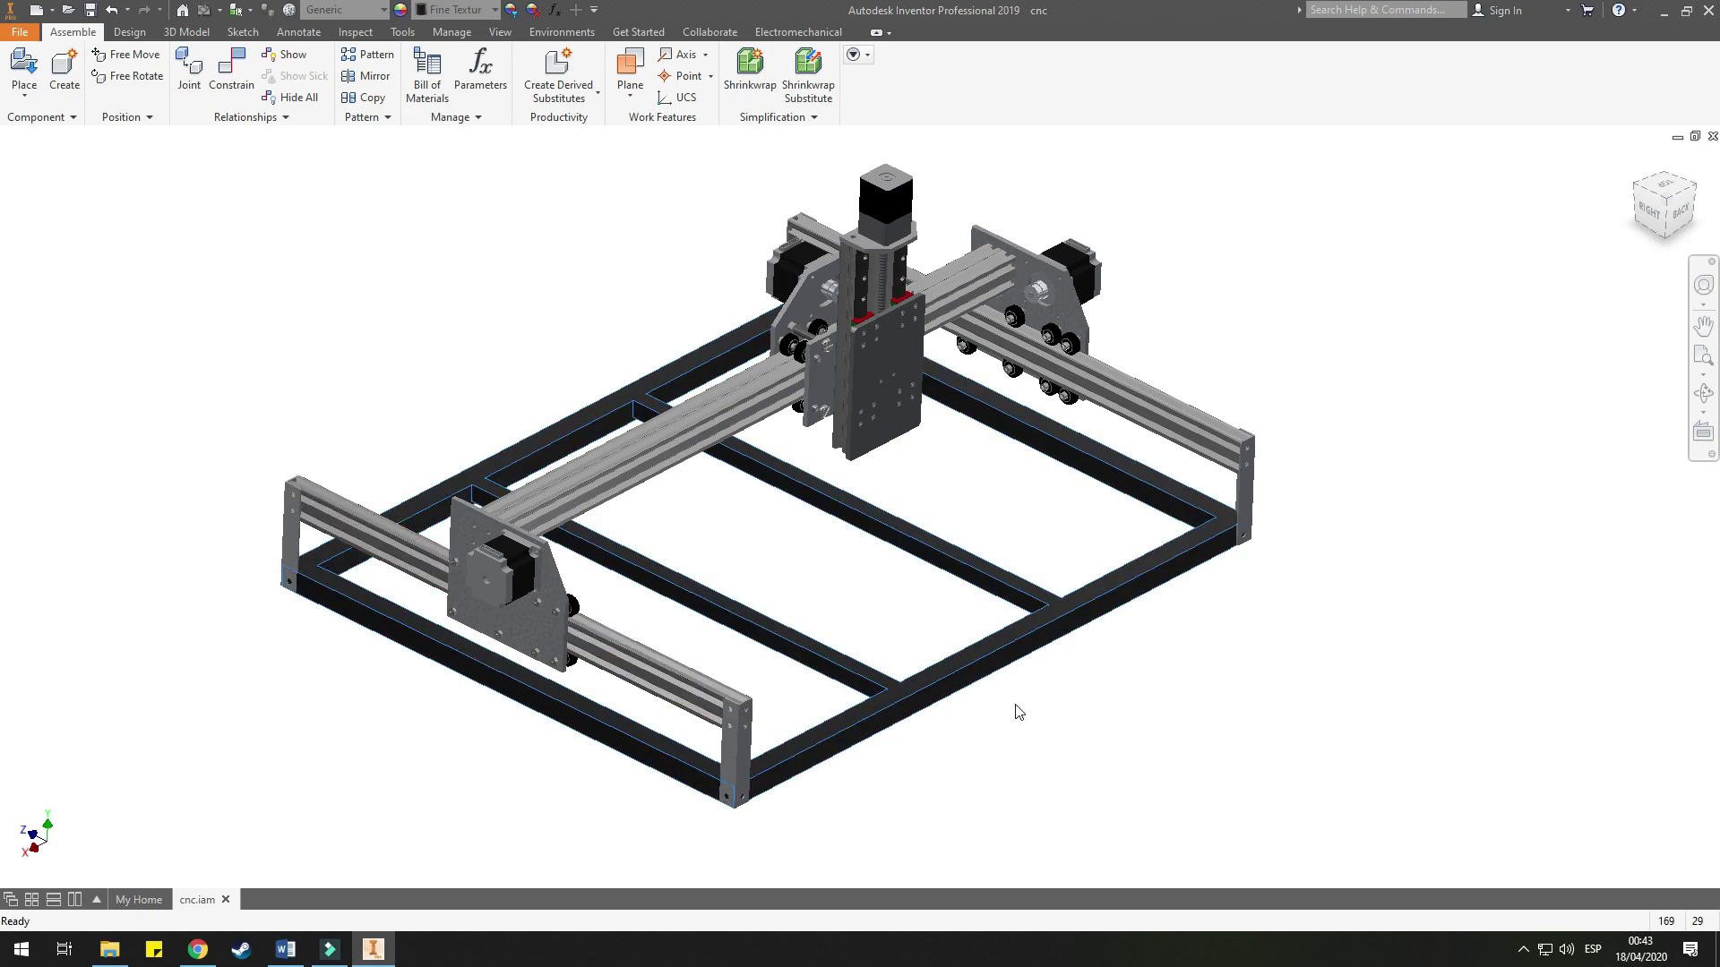
left_click(779, 440)
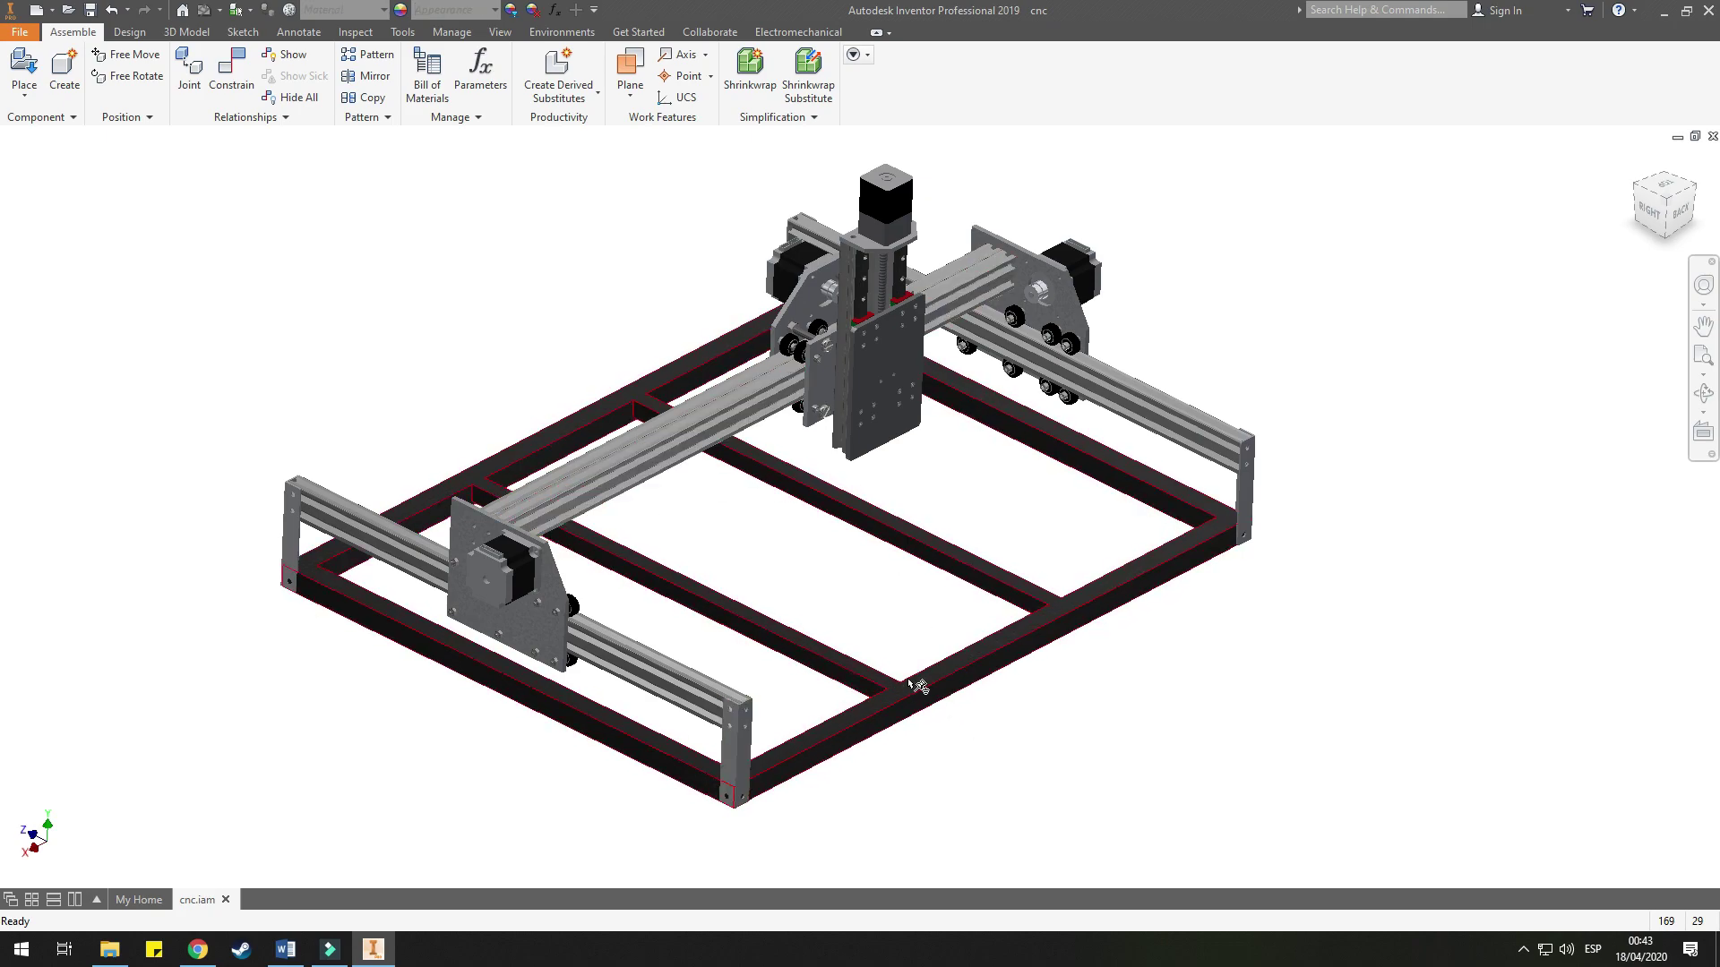
mouse_move(874, 654)
middle_mouse_down("shift")
mouse_move(1029, 499)
mouse_move(997, 518)
mouse_move(1043, 521)
middle_mouse_up("shift")
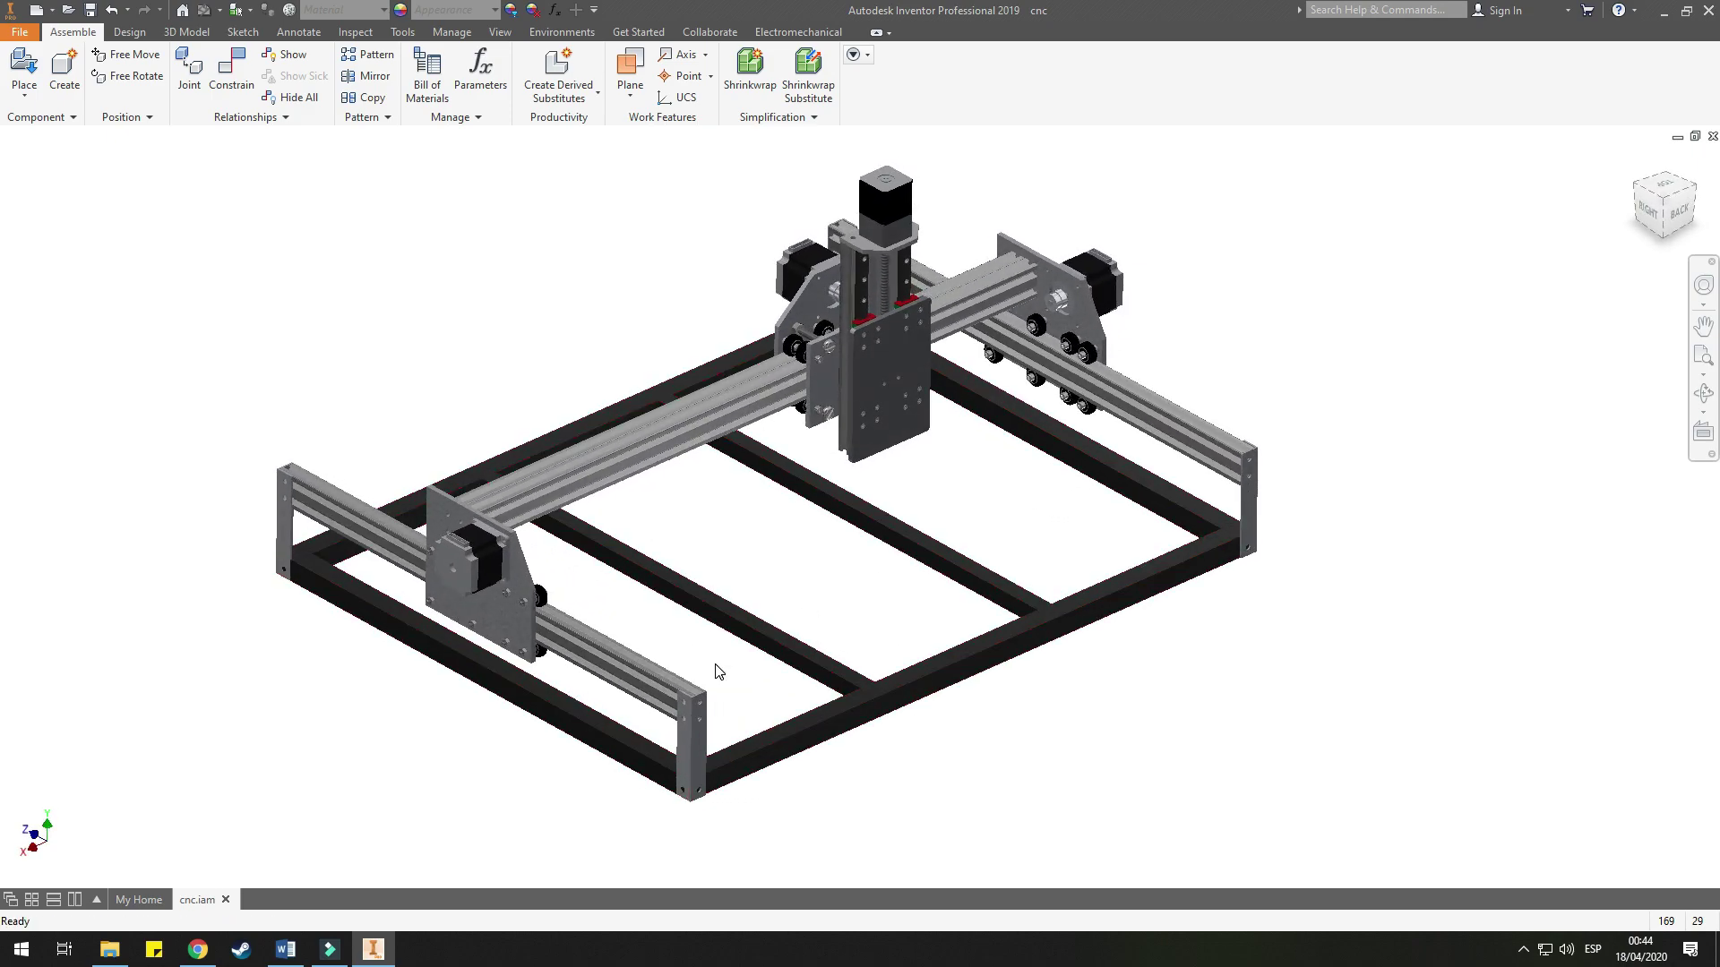
middle_click_drag(714, 664, 744, 647, "shift")
scroll(743, 671, "up", 3)
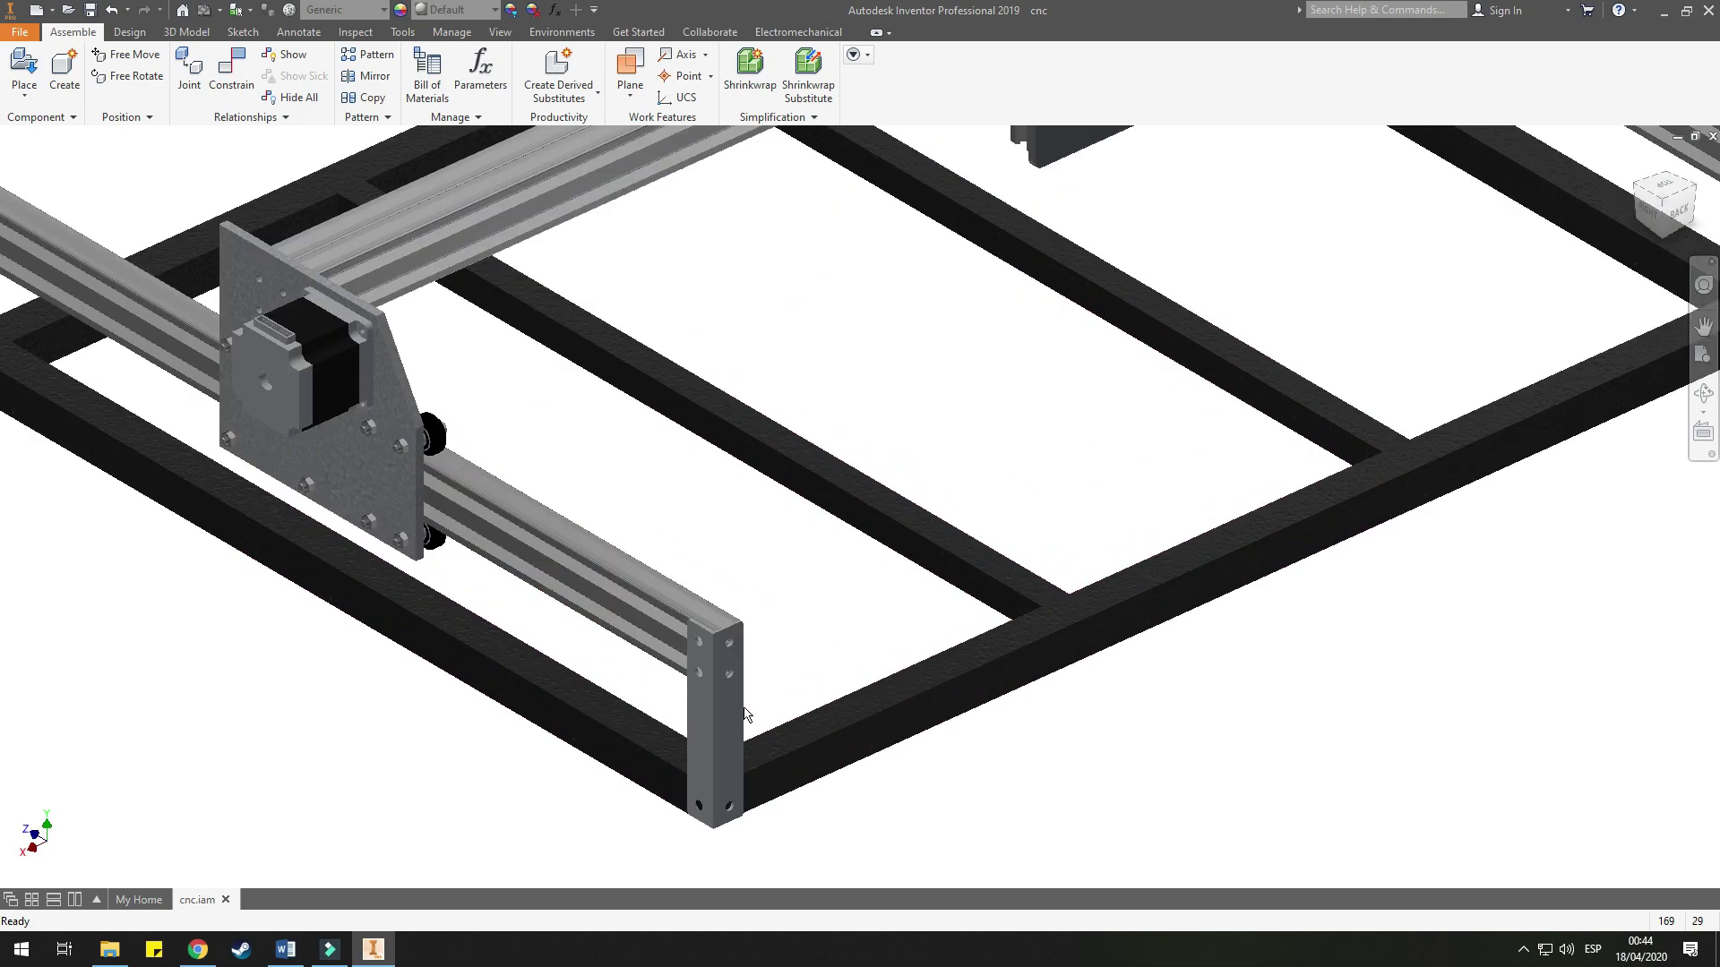
scroll(737, 685, "down", 3)
scroll(738, 689, "up", 1)
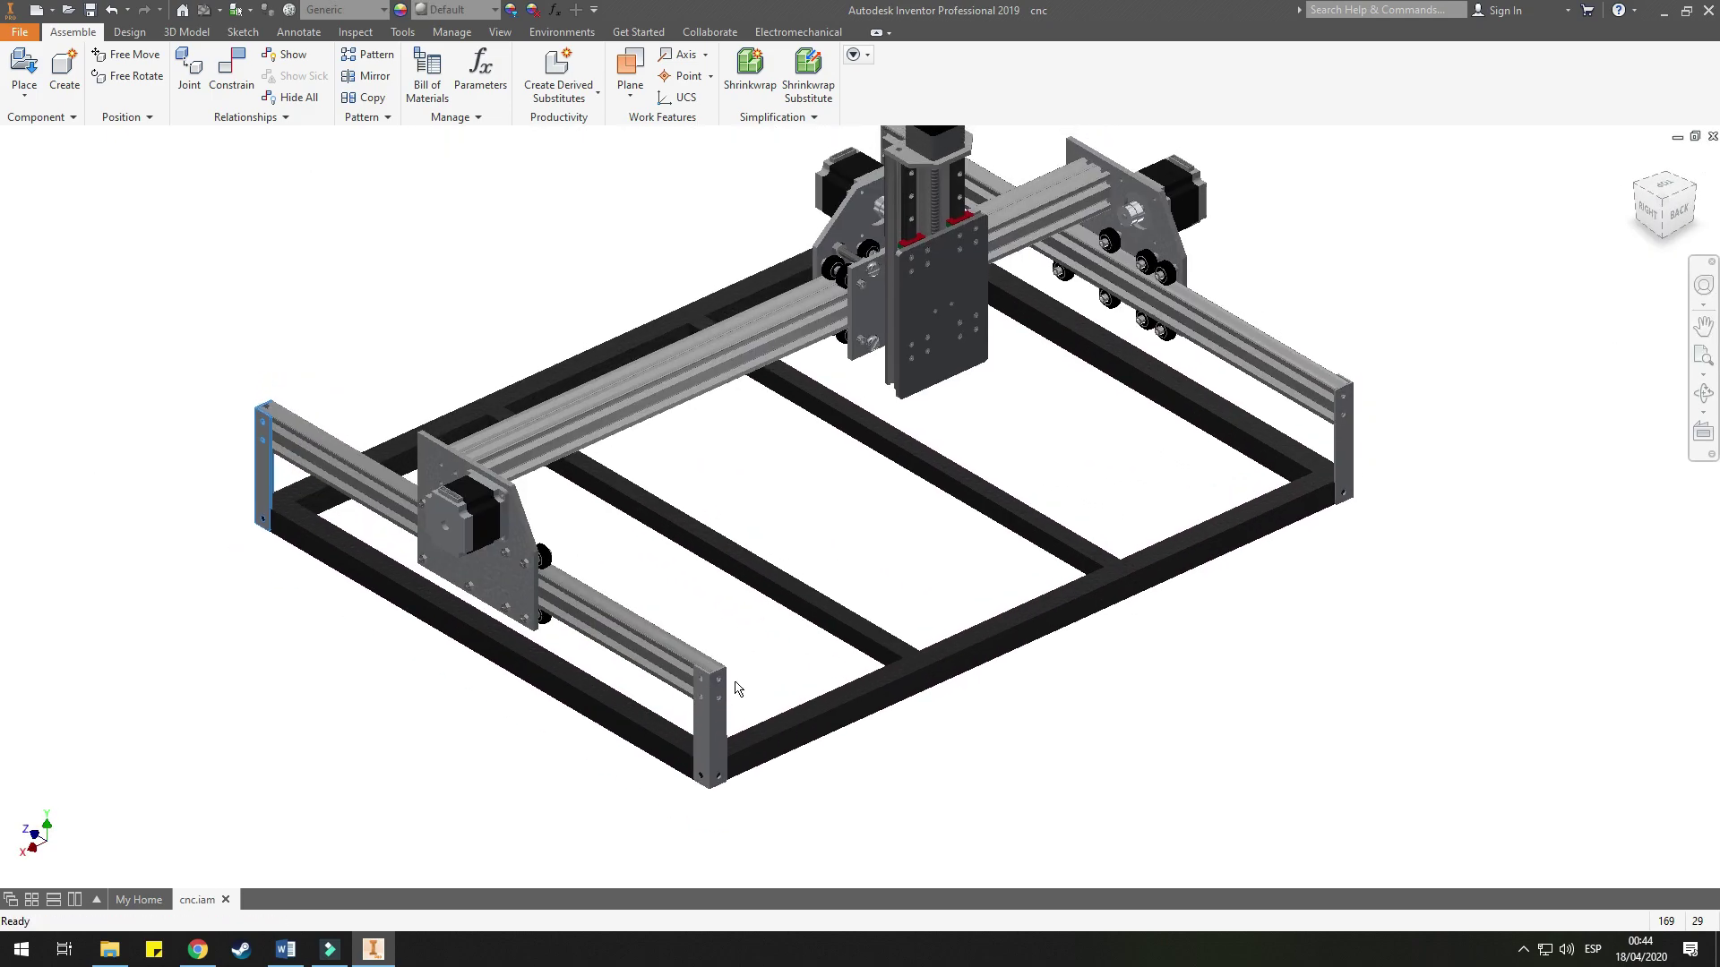
- Select the left X-axis rail and slide the gantry beam toward the front
left_click(679, 675)
scroll(663, 704, "up", 3)
scroll(811, 716, "down", 3)
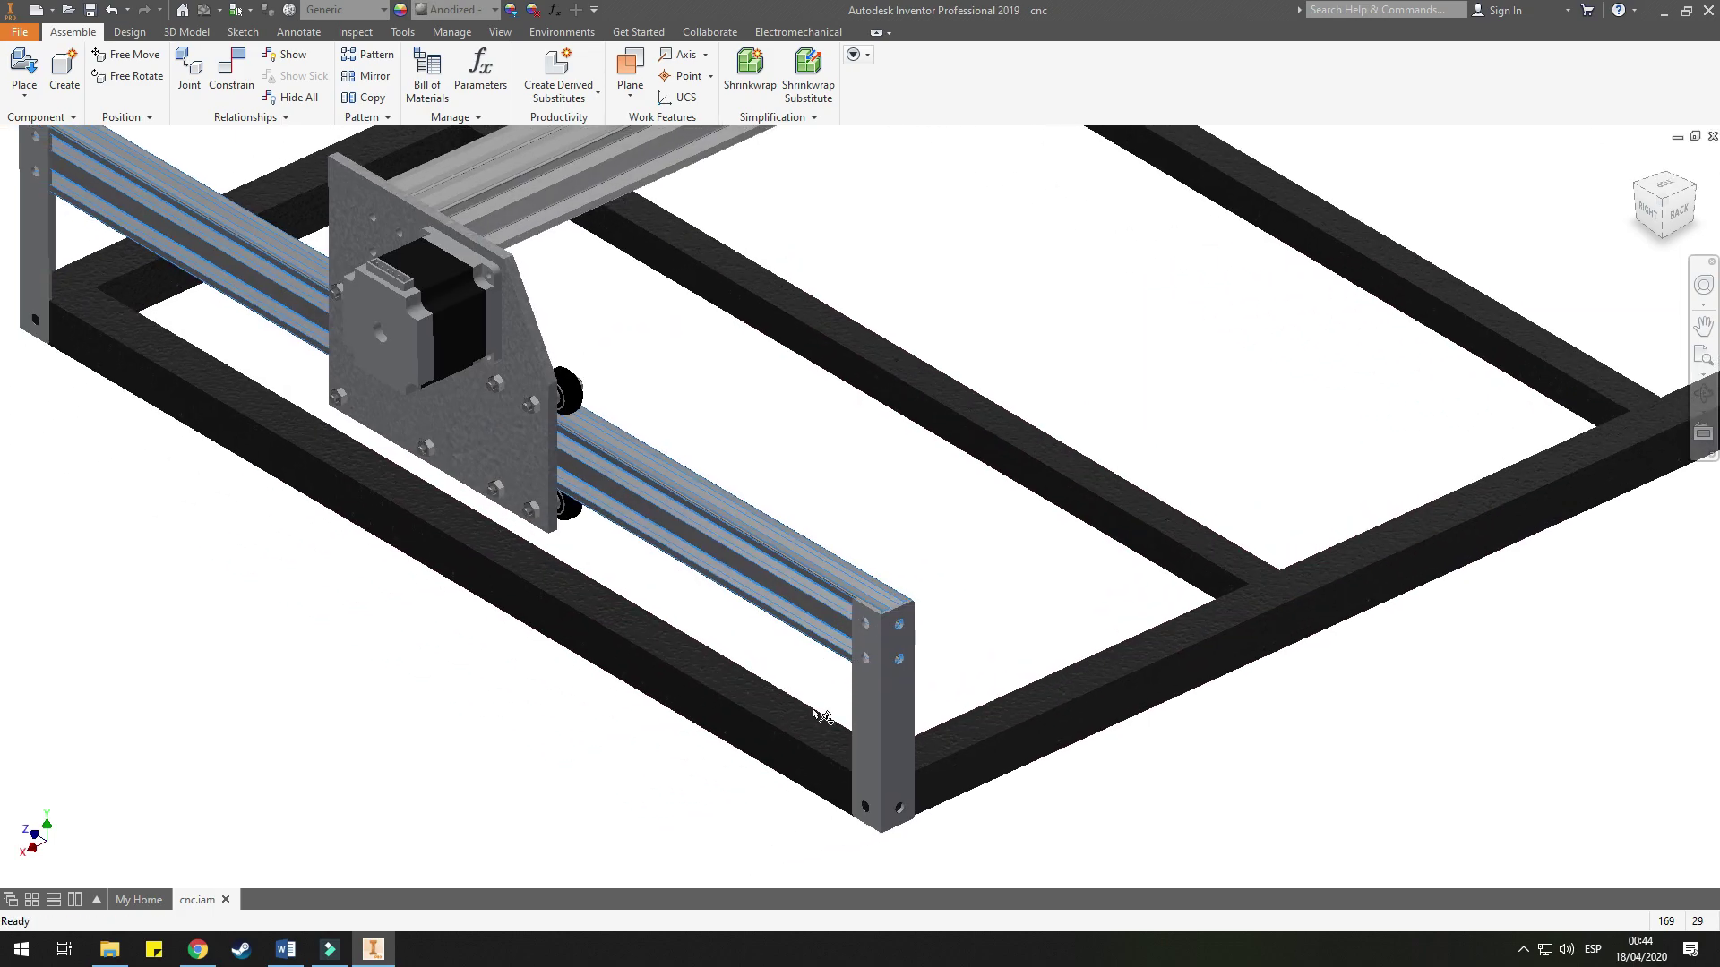
scroll(824, 761, "up", 2)
scroll(789, 746, "down", 3)
scroll(845, 753, "up", 3)
scroll(785, 736, "down", 3)
scroll(757, 618, "up", 2)
scroll(757, 690, "down", 3)
mouse_move(501, 421)
left_mouse_down()
mouse_move(651, 448)
mouse_move(730, 695)
left_mouse_up()
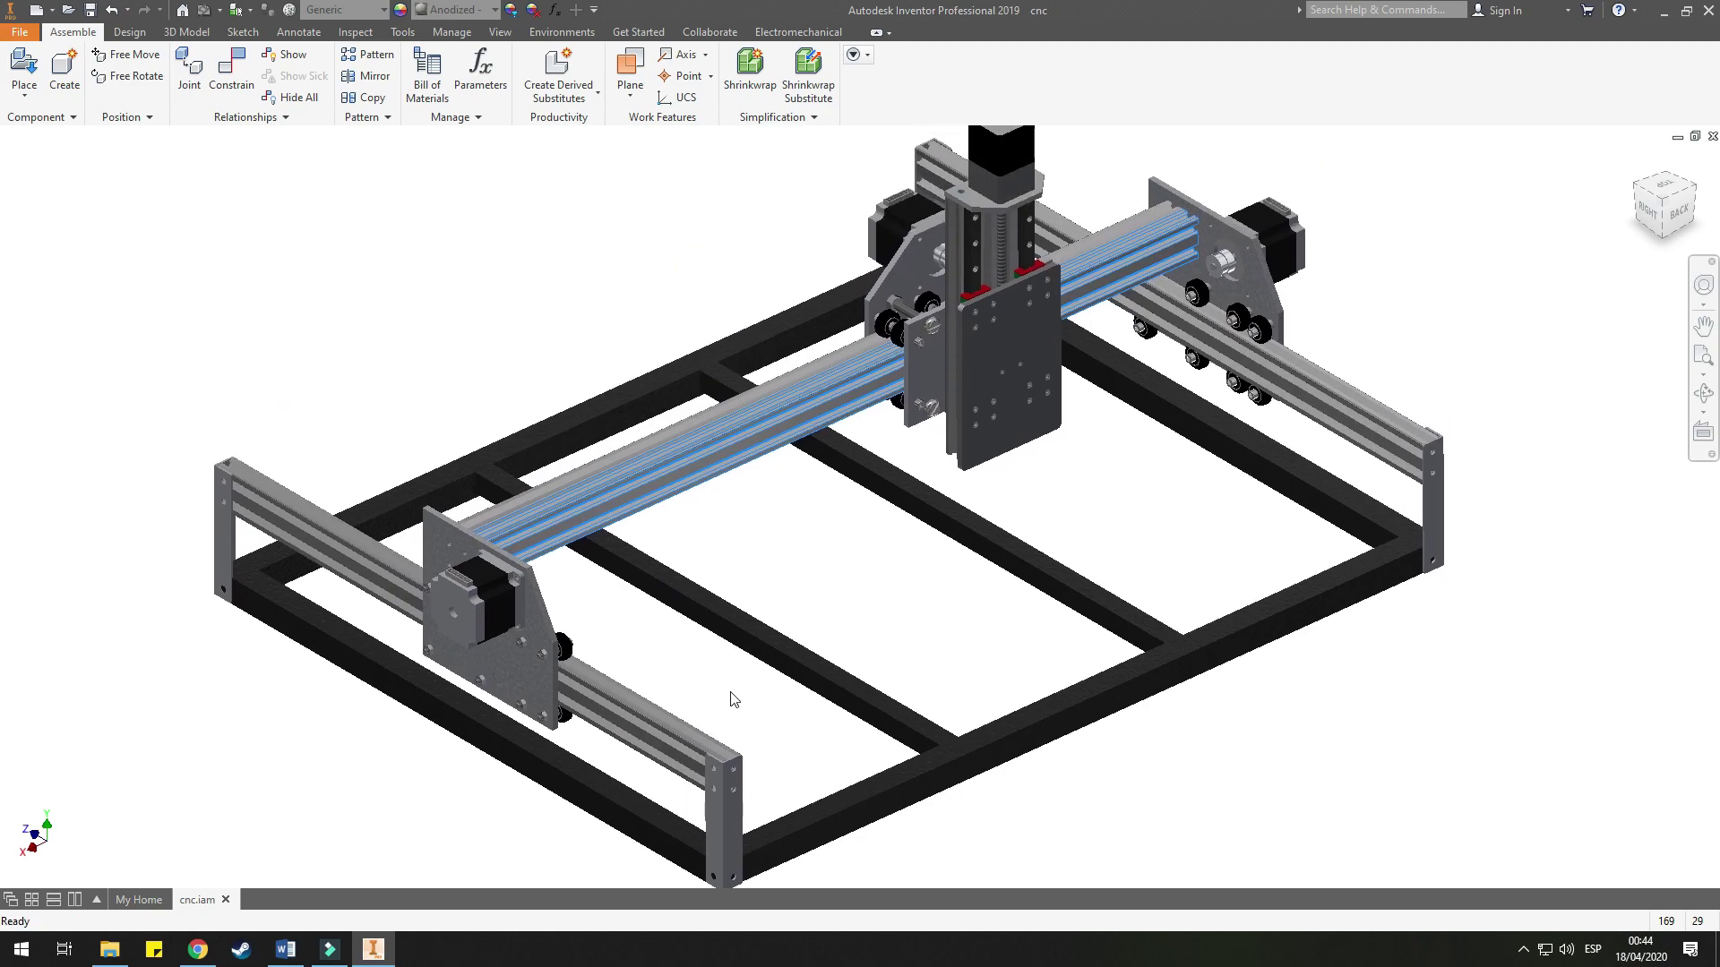
scroll(1152, 501, "down", 3)
scroll(1156, 519, "down", 2)
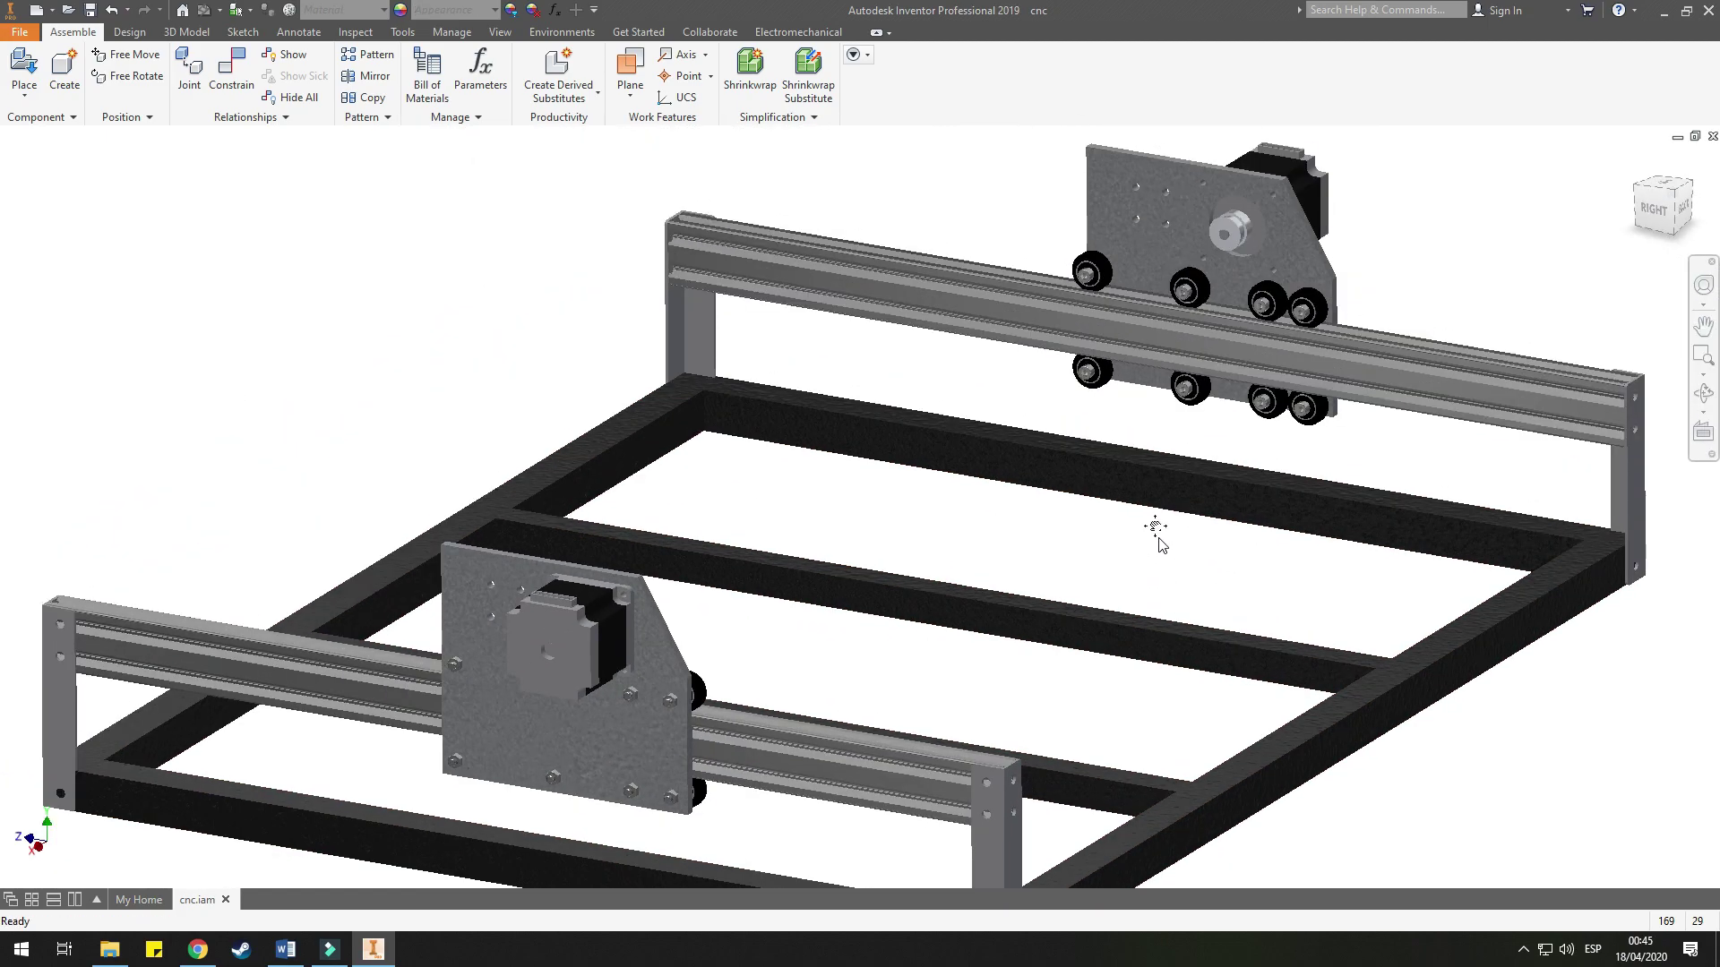
middle_click_drag(1175, 520, 1149, 544)
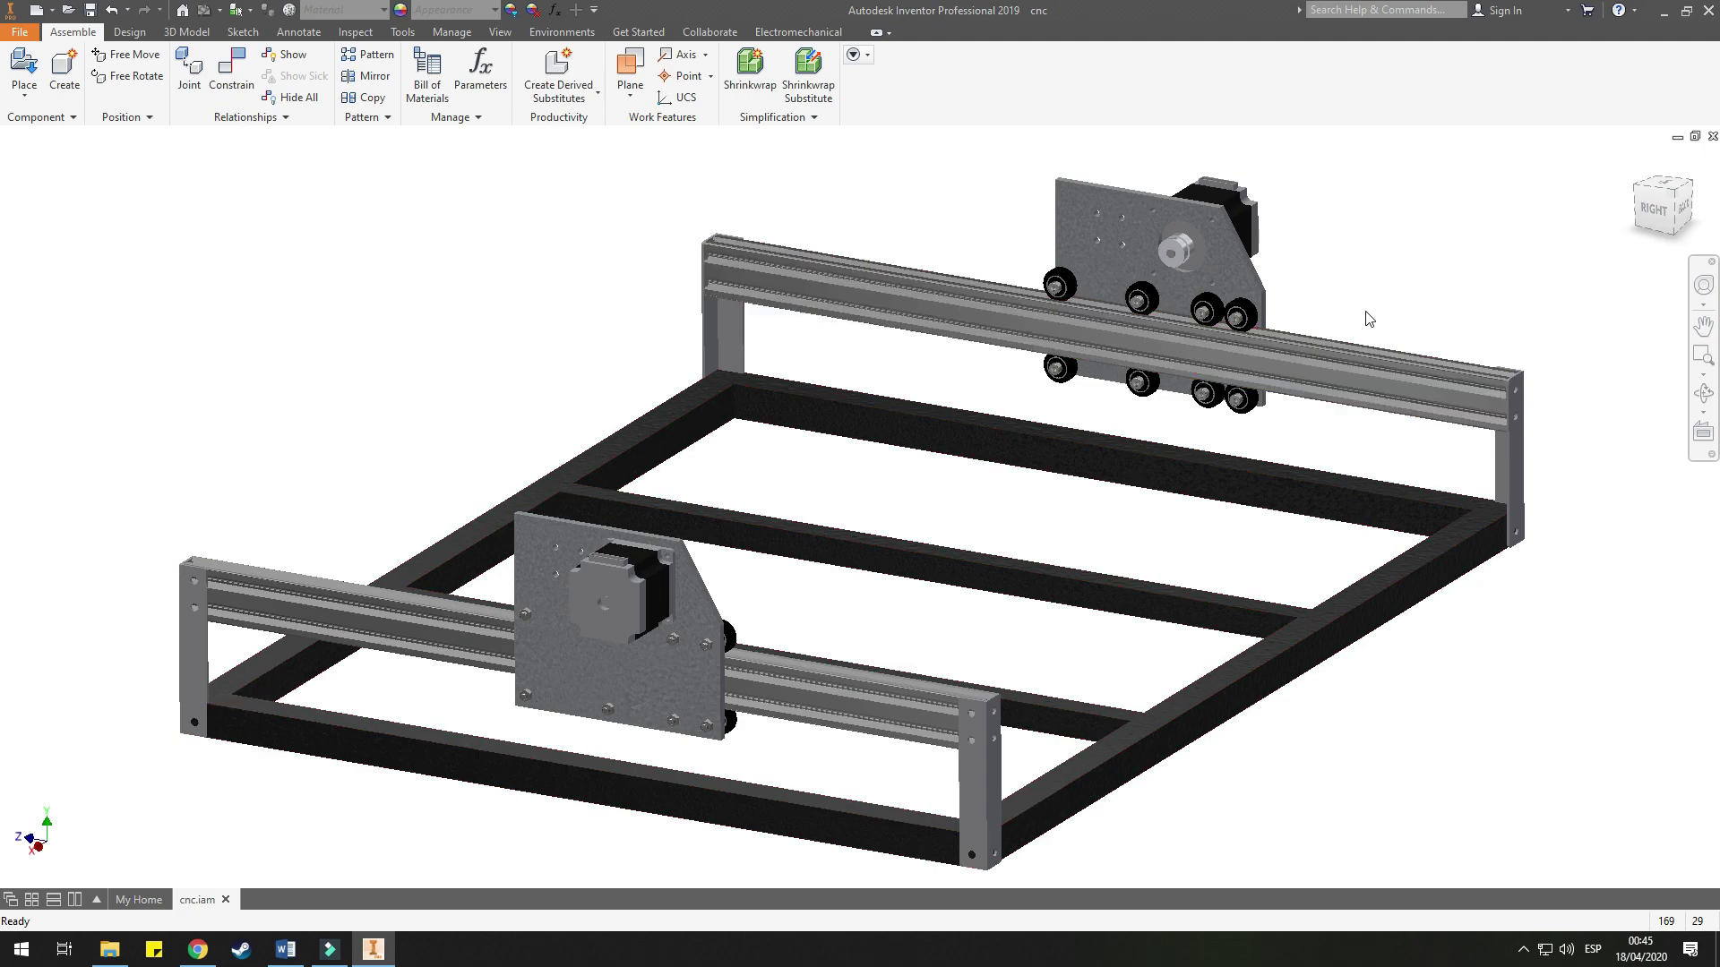
scroll(1239, 217, "up", 3)
scroll(1239, 218, "up", 2)
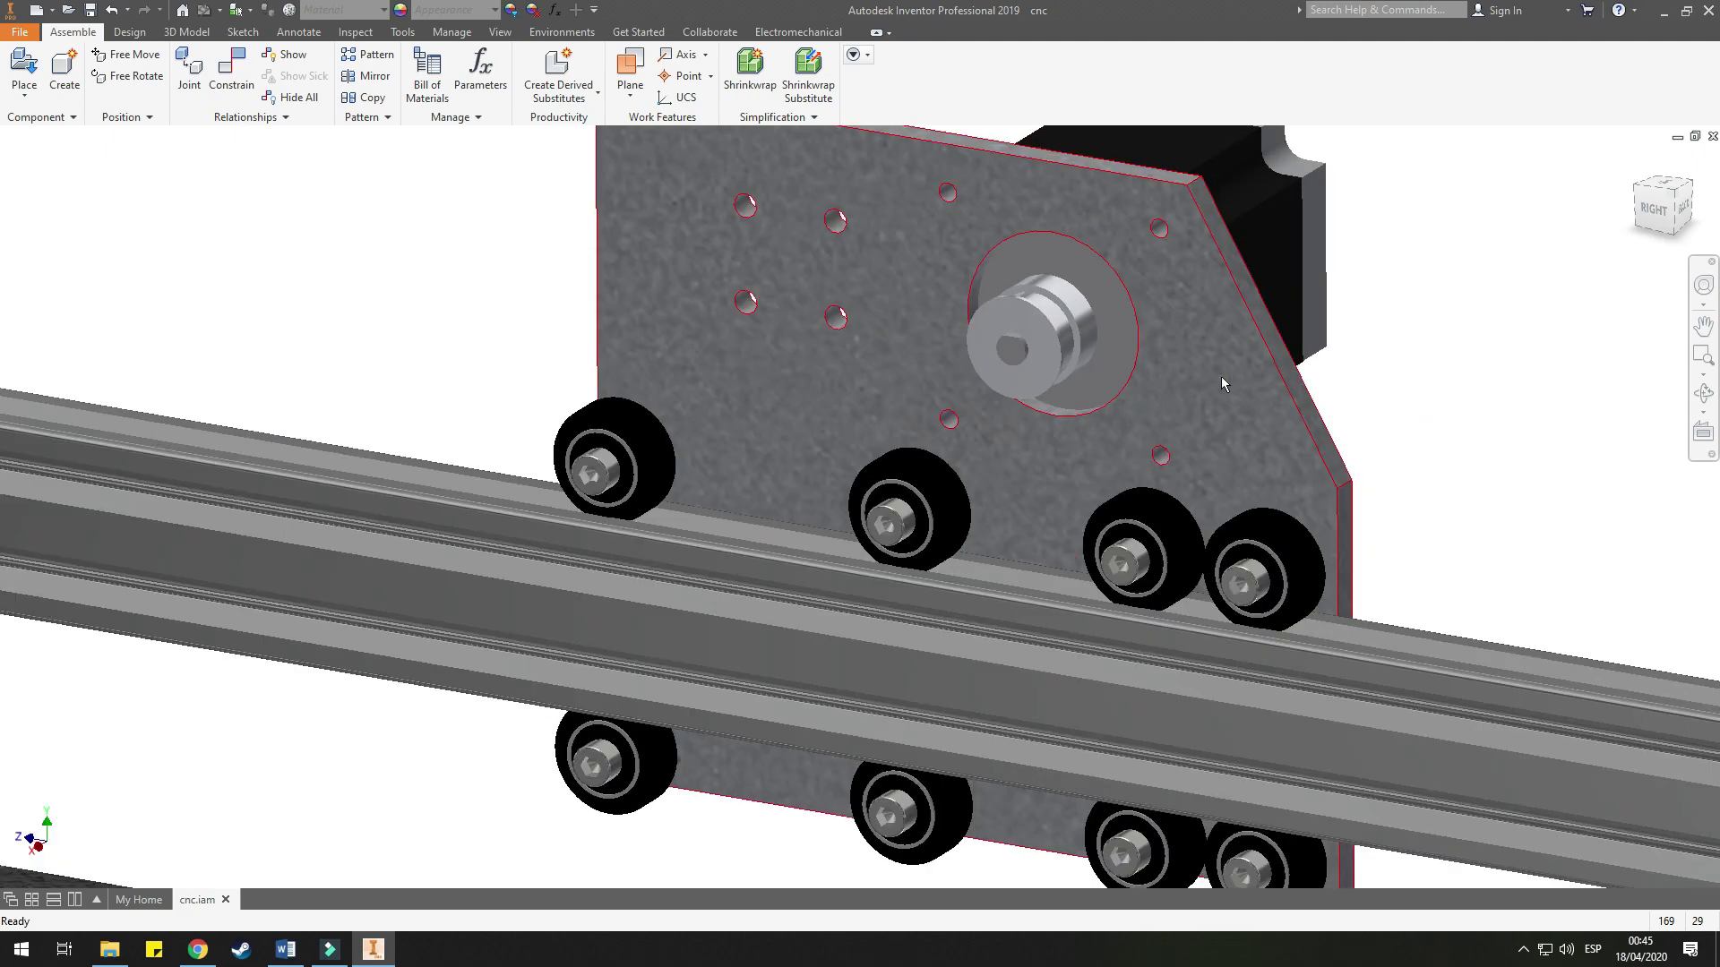
scroll(1221, 384, "down", 2)
middle_click_drag(1234, 416, 1125, 468)
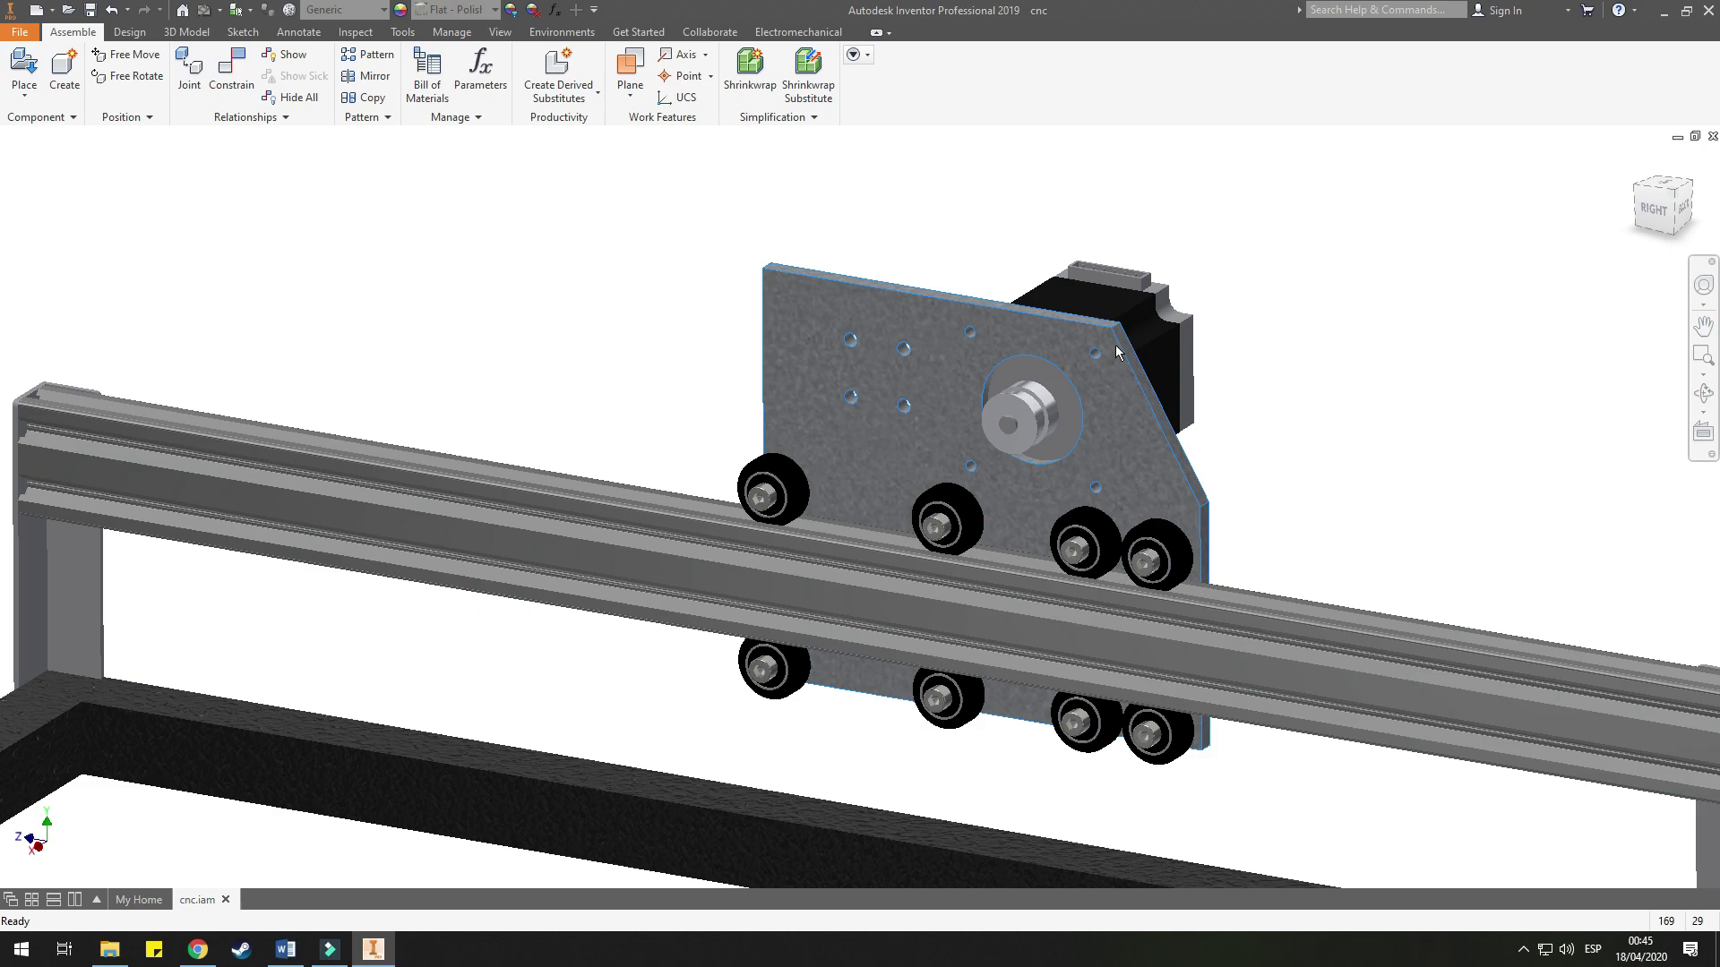
mouse_move(1146, 380)
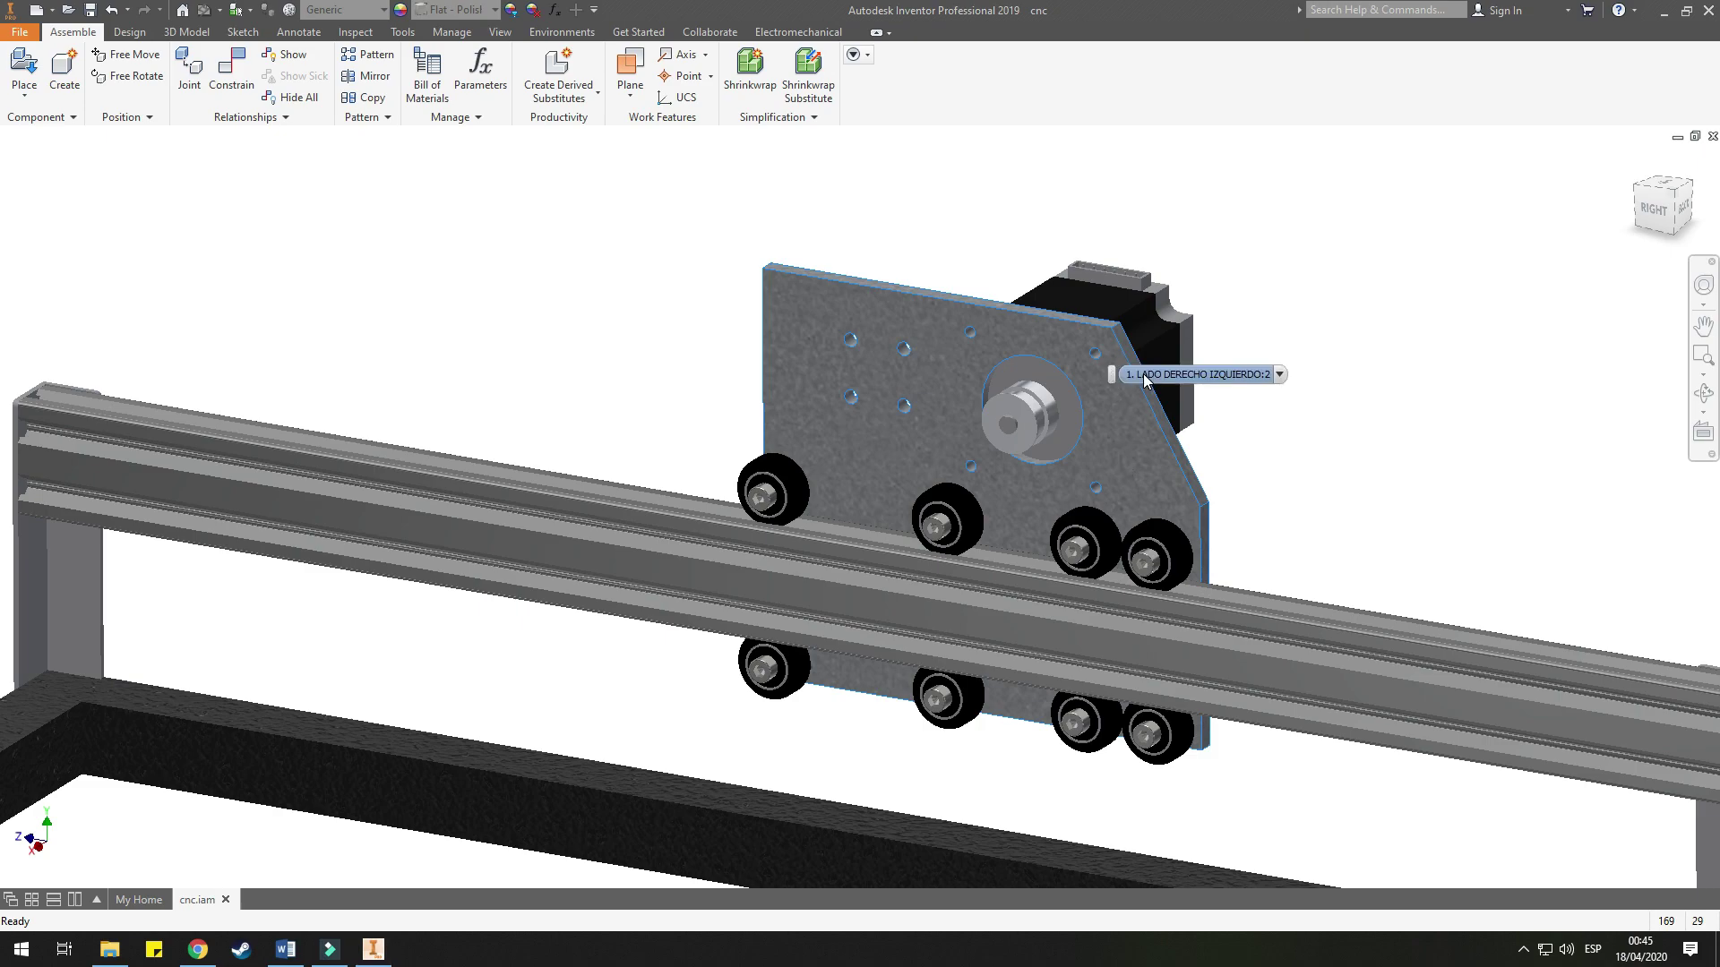
left_click(1279, 374)
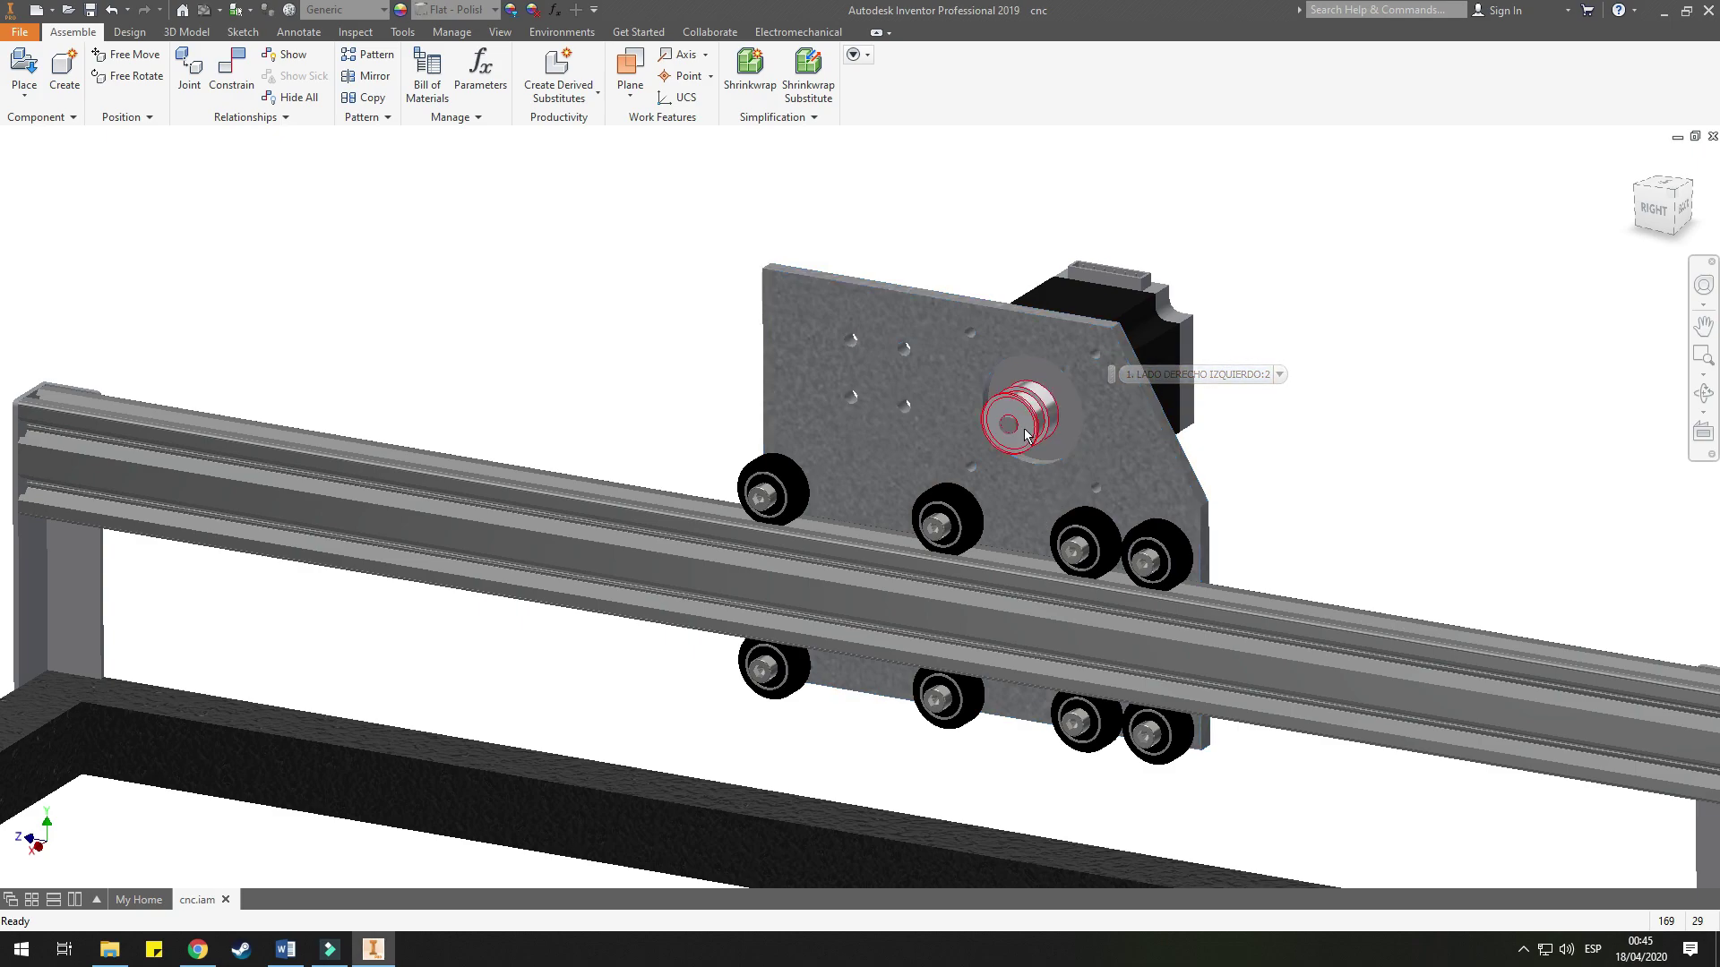
left_click(1200, 394)
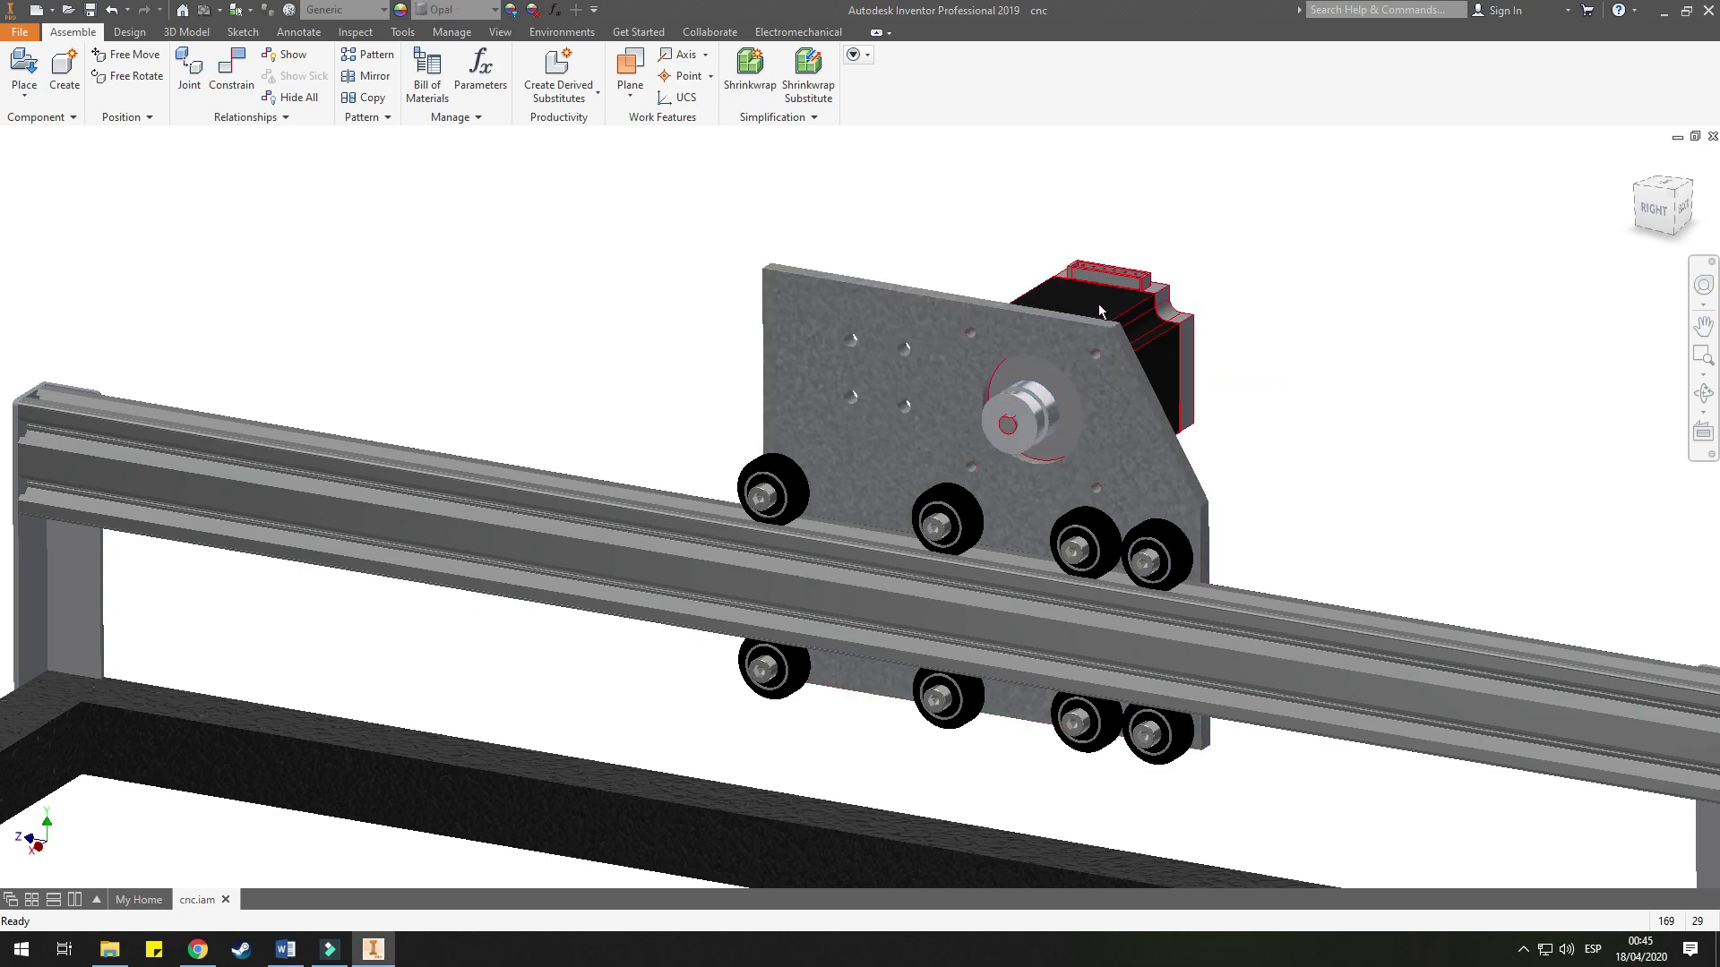
left_click(1100, 311)
middle_click_drag(1316, 380, 1283, 369)
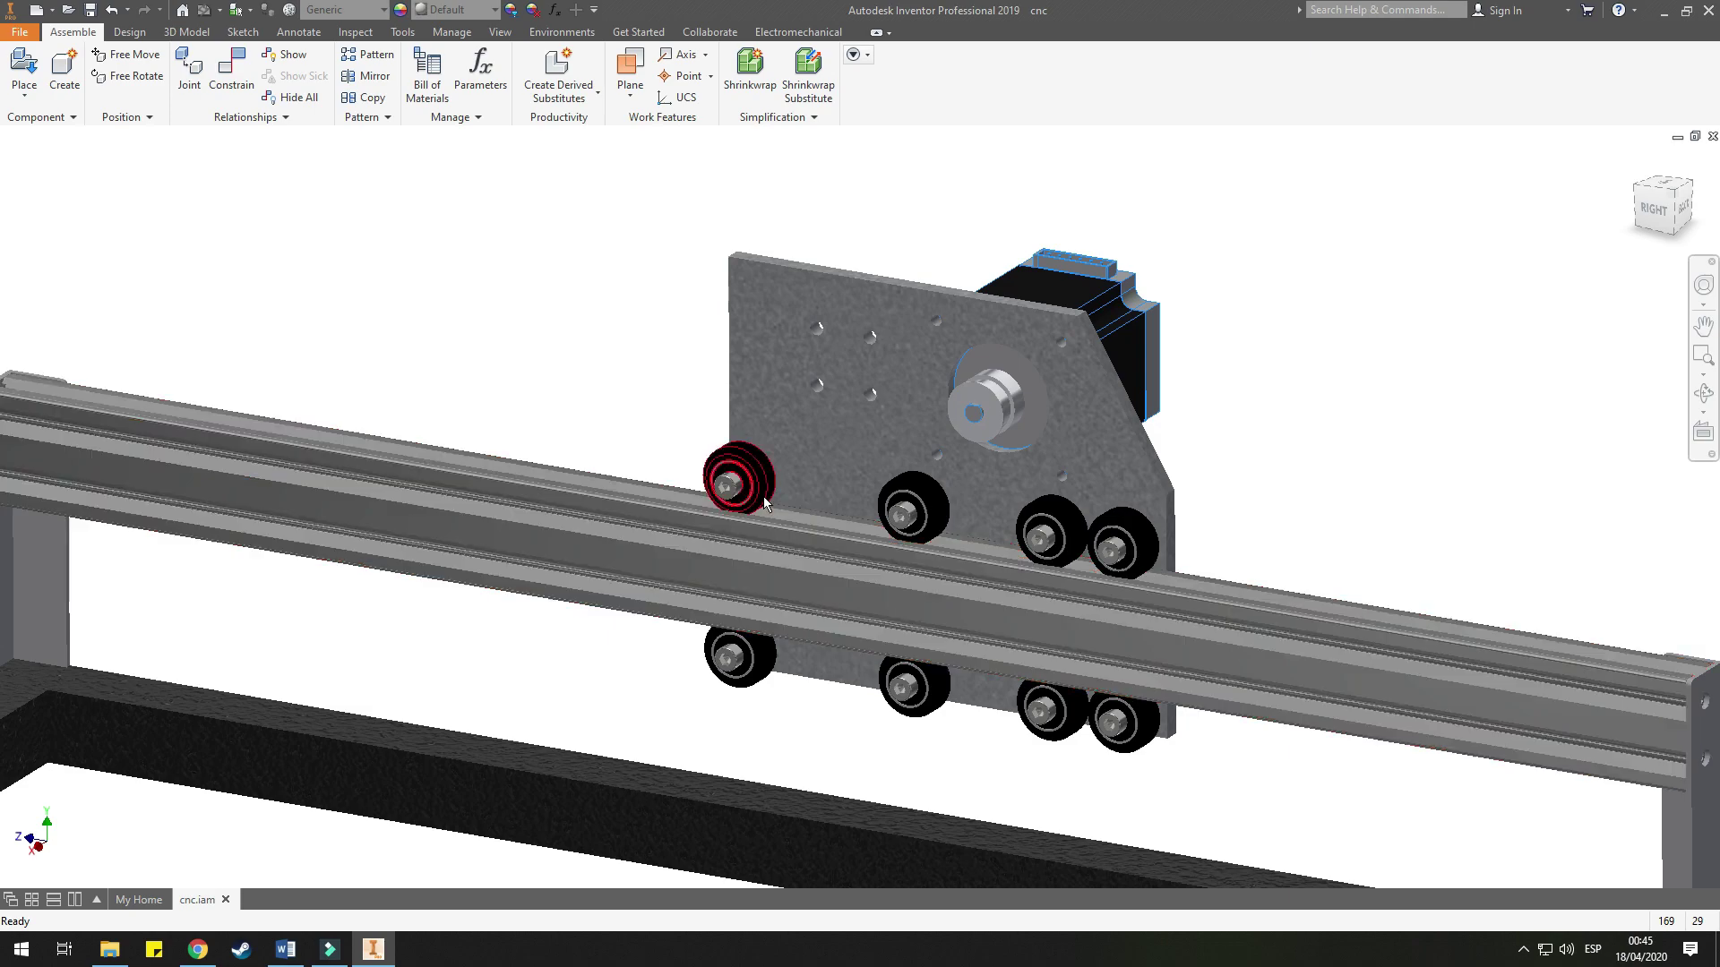
left_click(734, 465)
middle_click_drag(1374, 549, 1198, 406)
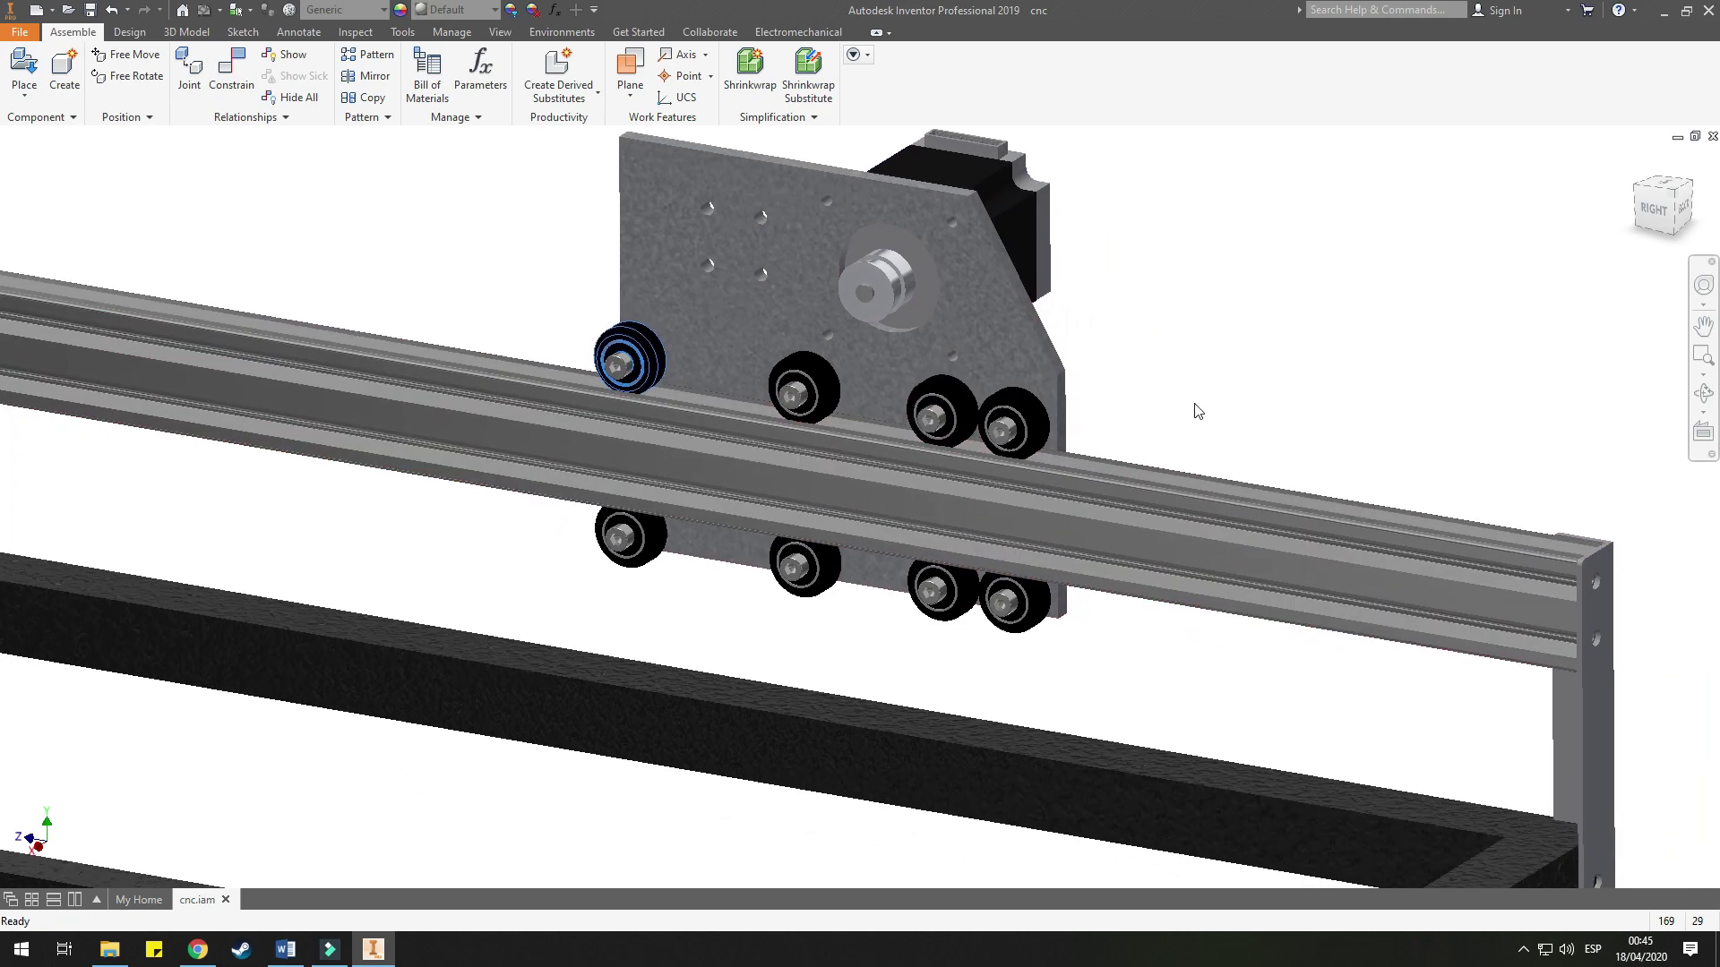
left_click(1558, 727)
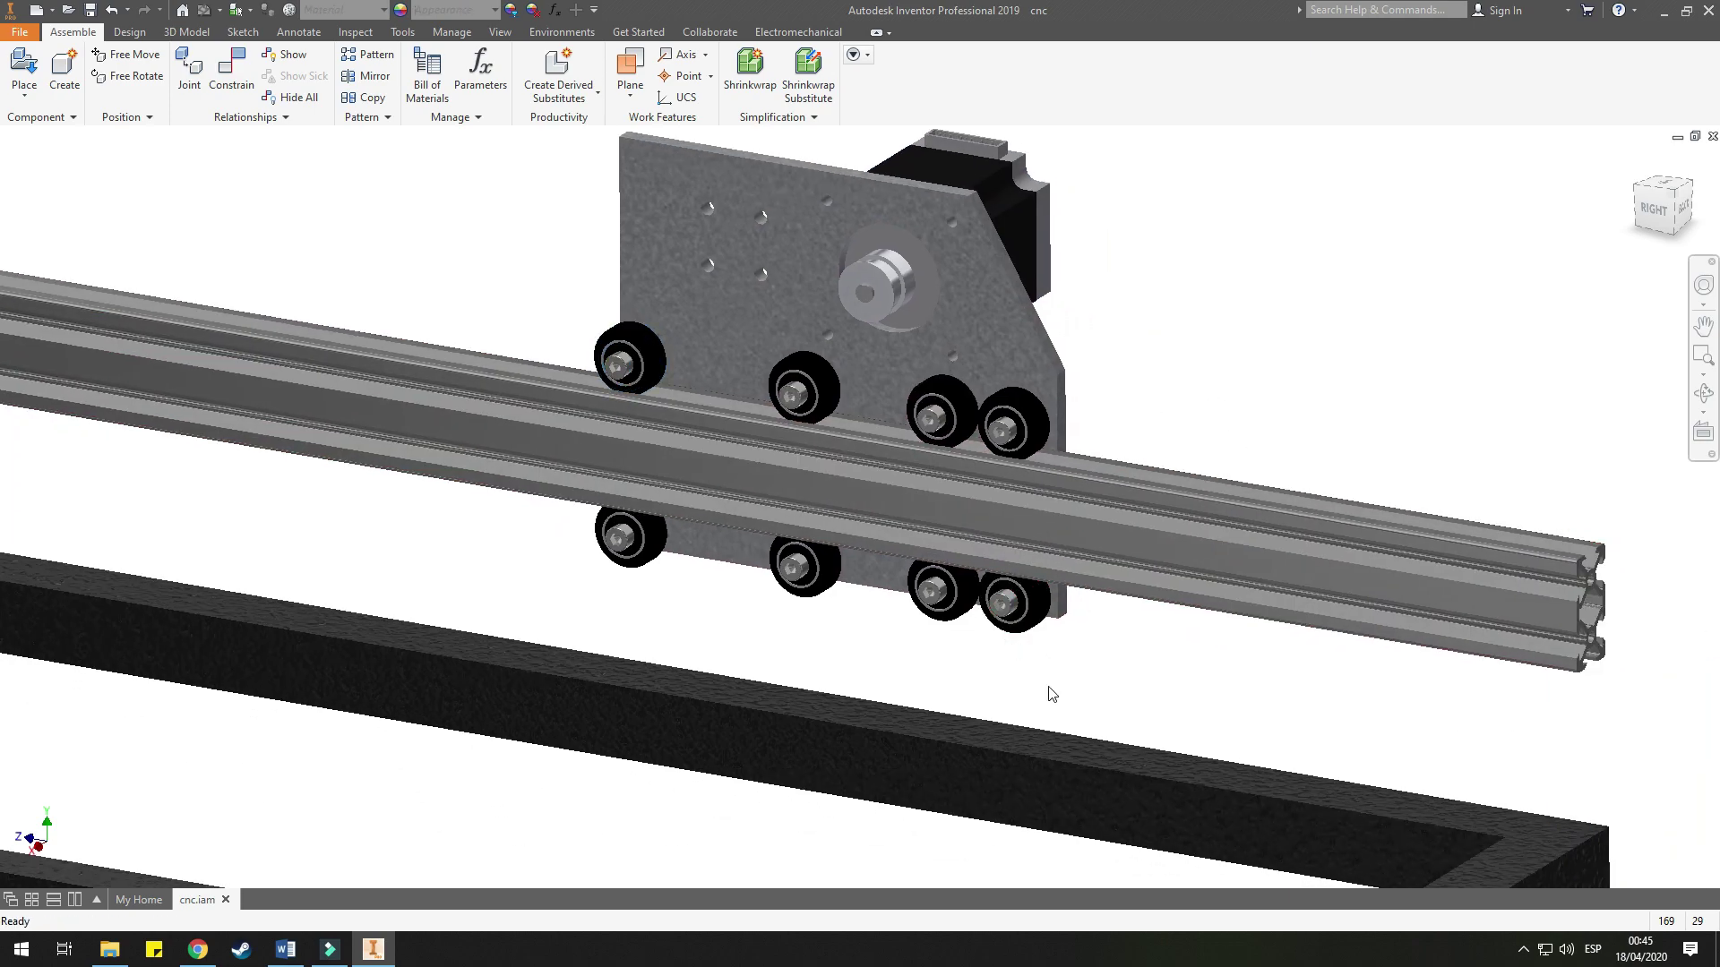
middle_click_drag(1048, 695, 338, 502)
mouse_move(537, 522)
middle_mouse_down()
mouse_move(710, 508)
mouse_move(1102, 560)
middle_mouse_up()
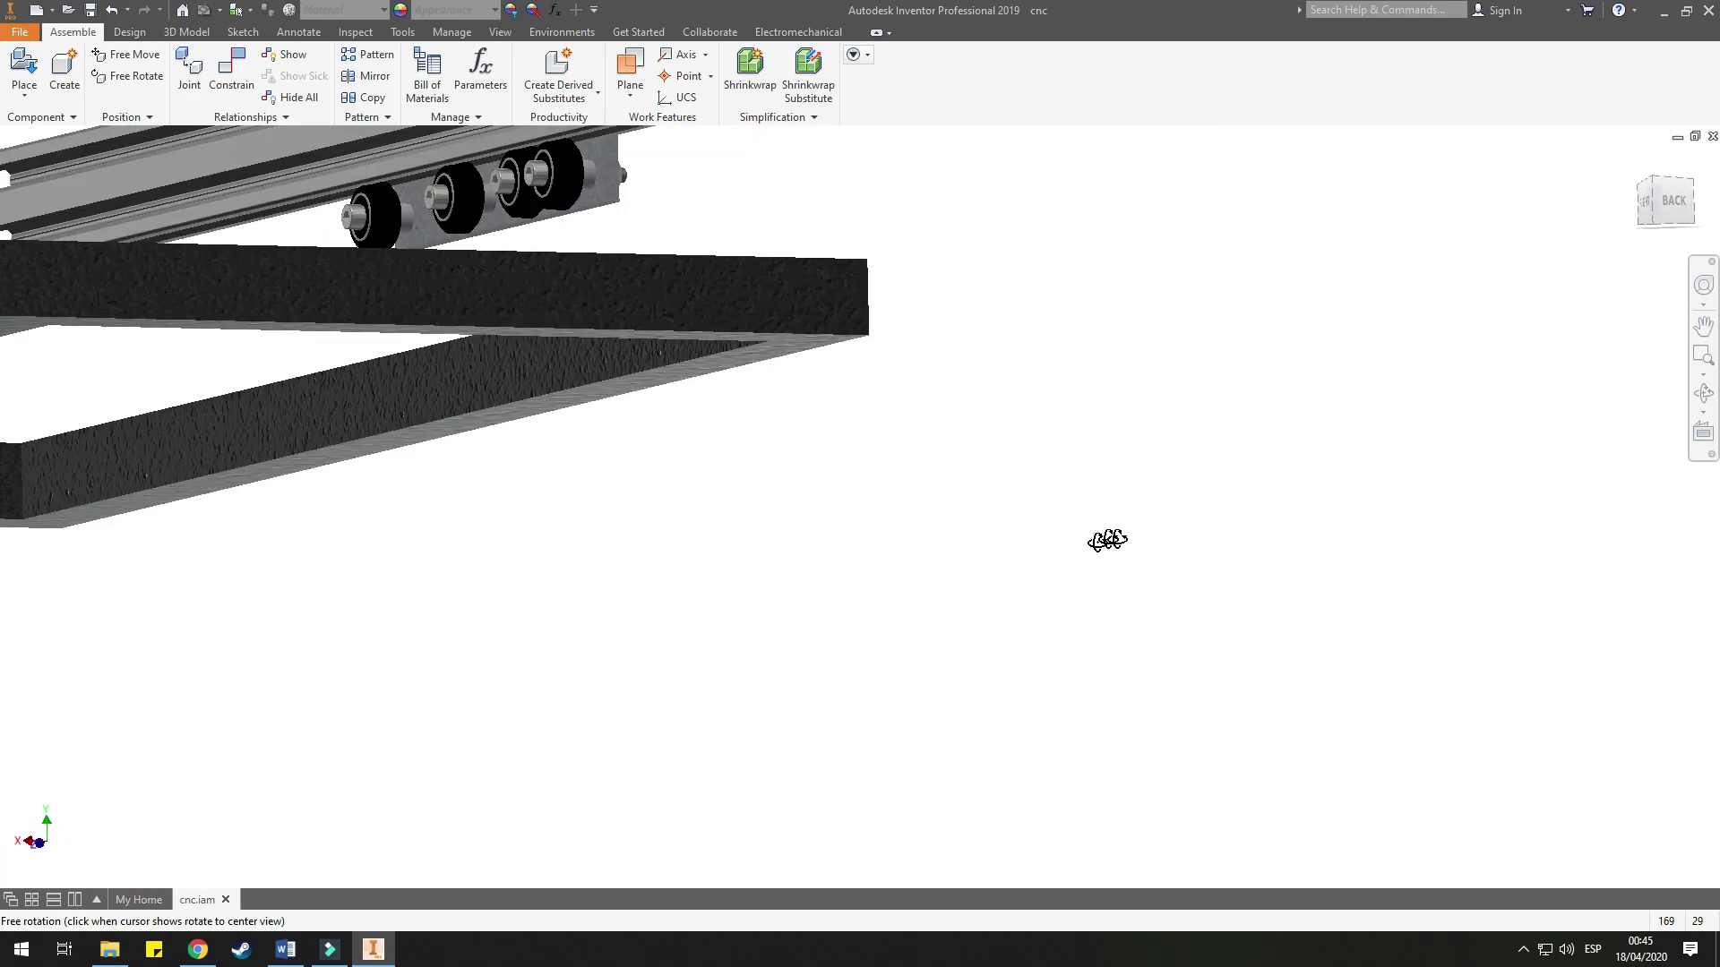
left_click(1651, 222)
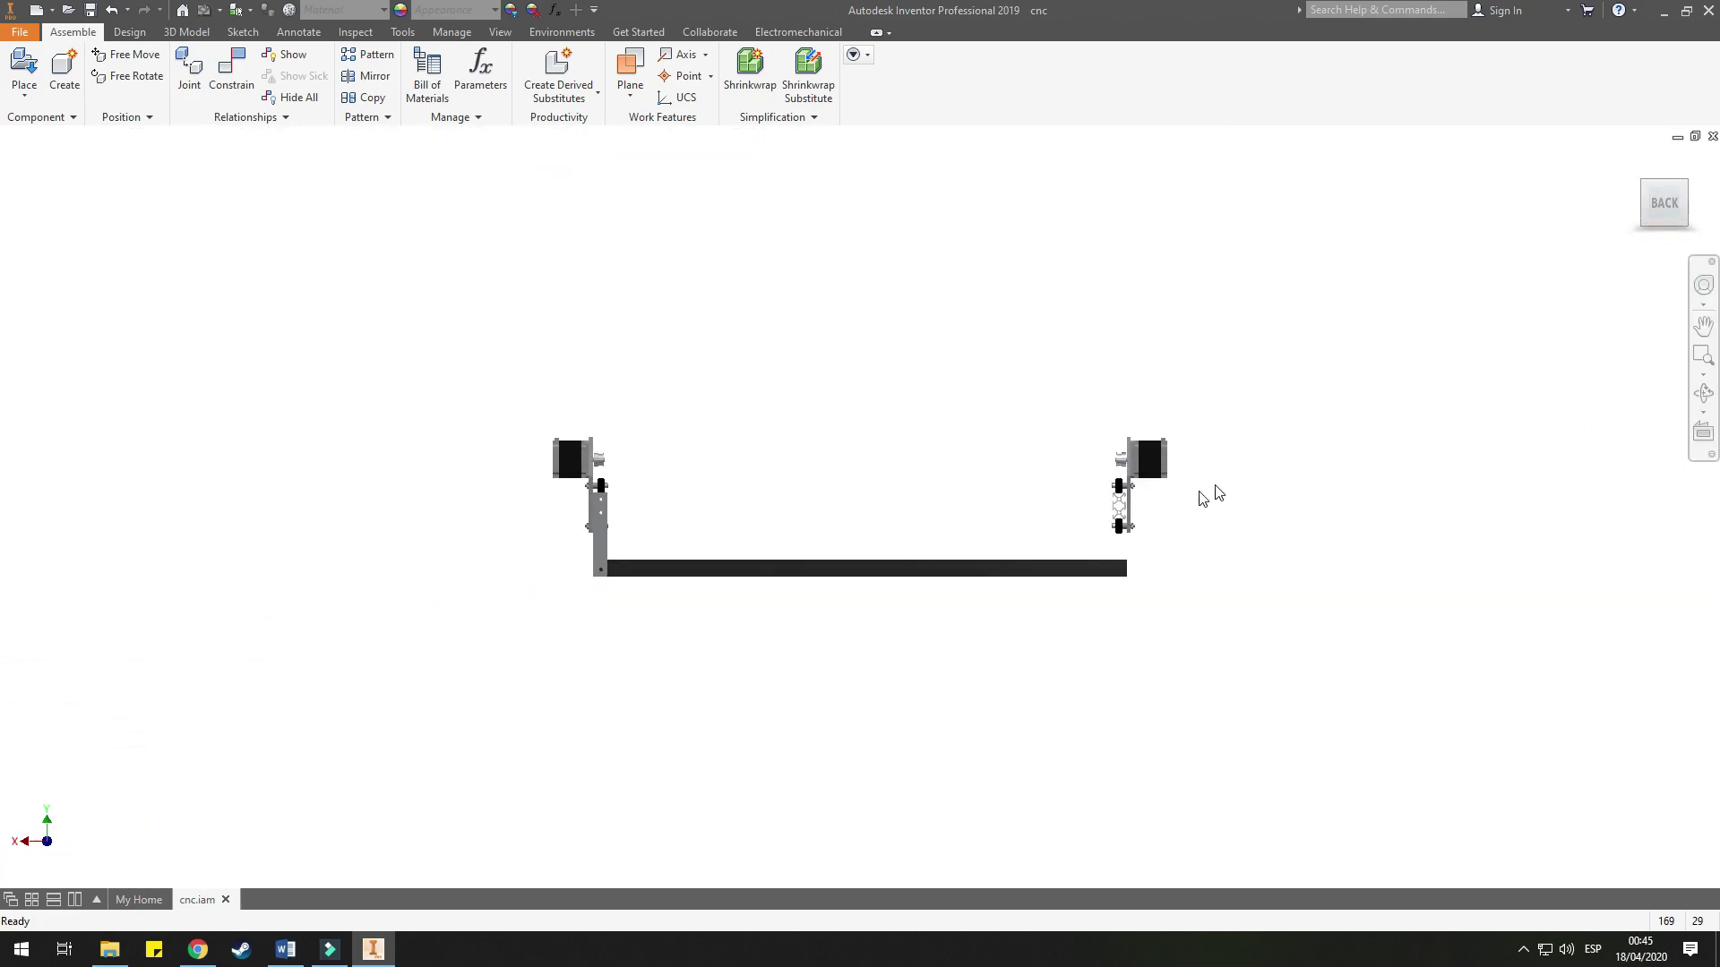
scroll(1206, 492, "down", 5)
scroll(1066, 381, "down", 2)
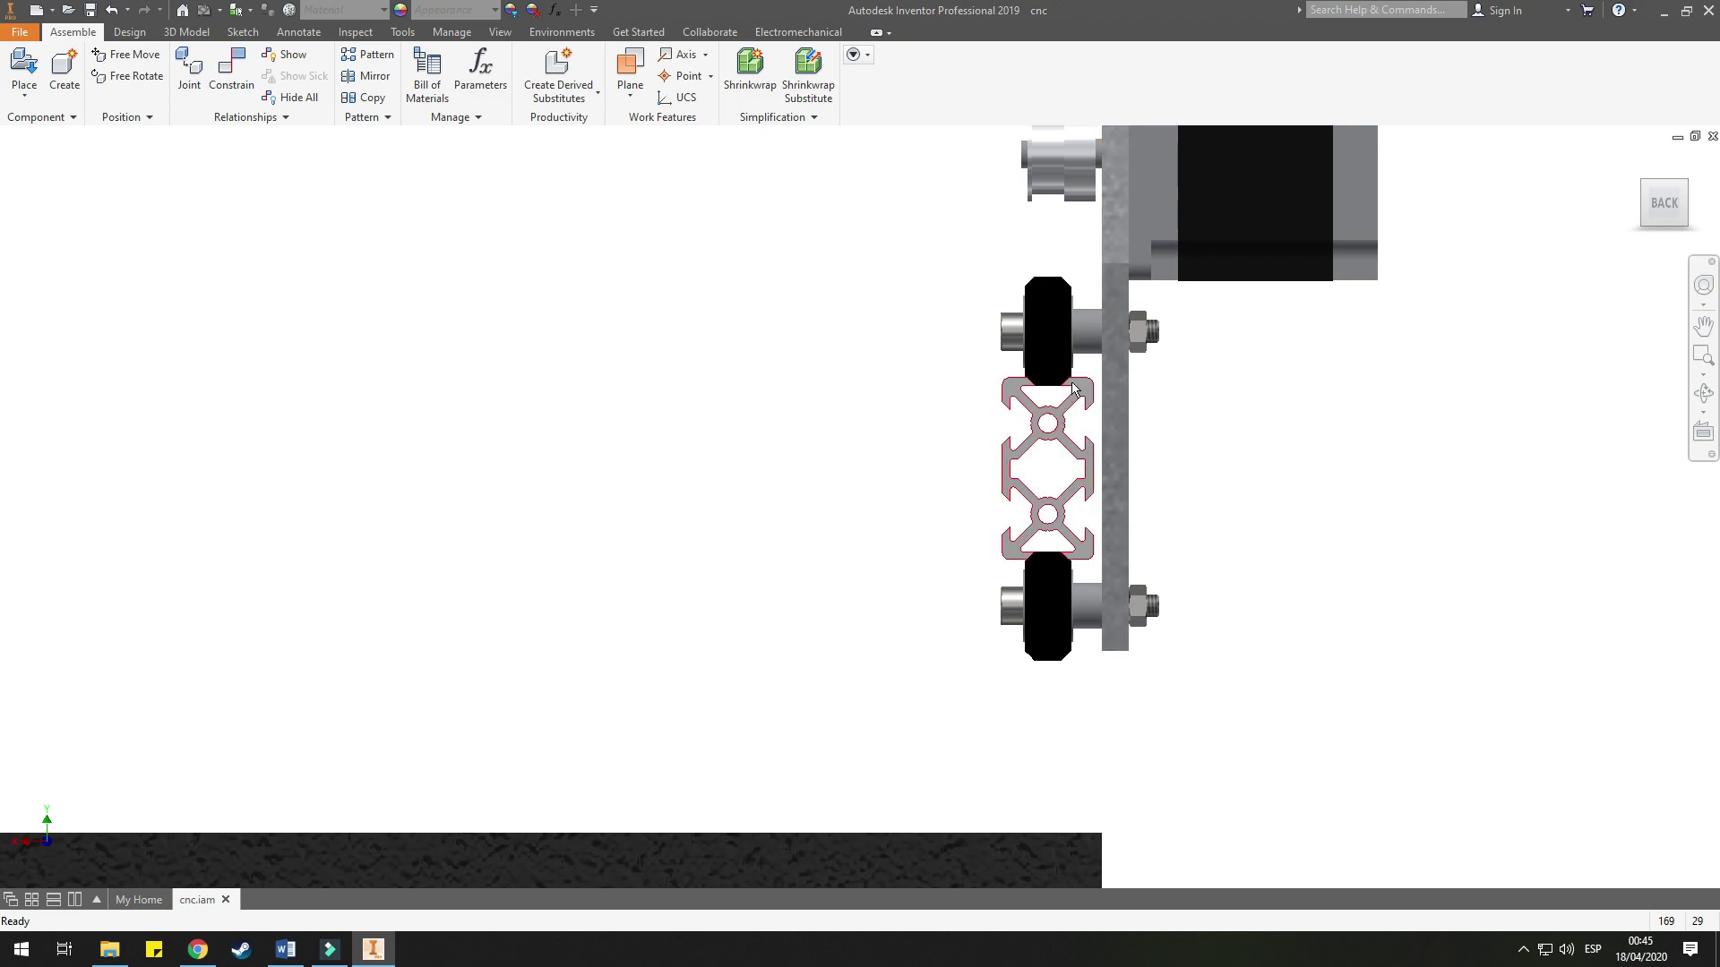
scroll(1064, 383, "down", 2)
key("F6")
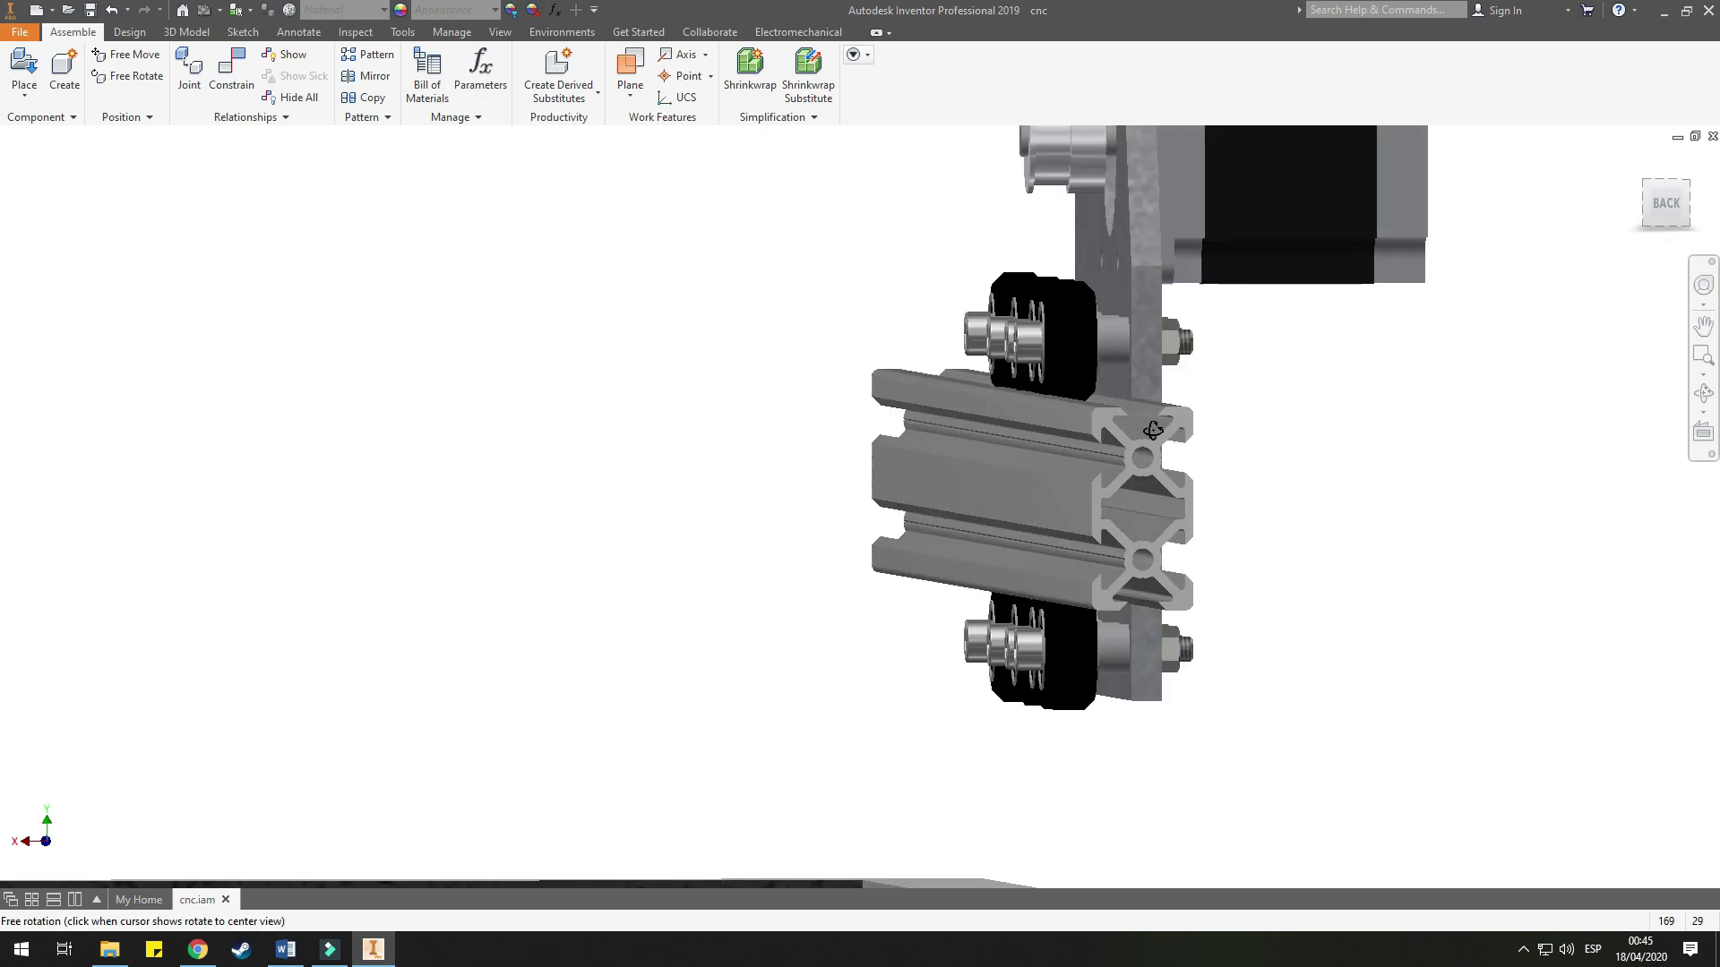
mouse_move(1084, 506)
left_mouse_down()
mouse_move(1209, 556)
mouse_move(838, 443)
mouse_move(1223, 560)
mouse_move(779, 425)
mouse_move(1054, 576)
mouse_move(1191, 618)
mouse_move(922, 537)
left_mouse_up()
key("F5")
mouse_move(1404, 589)
middle_mouse_down("shift")
mouse_move(1508, 588)
mouse_move(1266, 484)
mouse_move(1278, 504)
middle_mouse_up("shift")
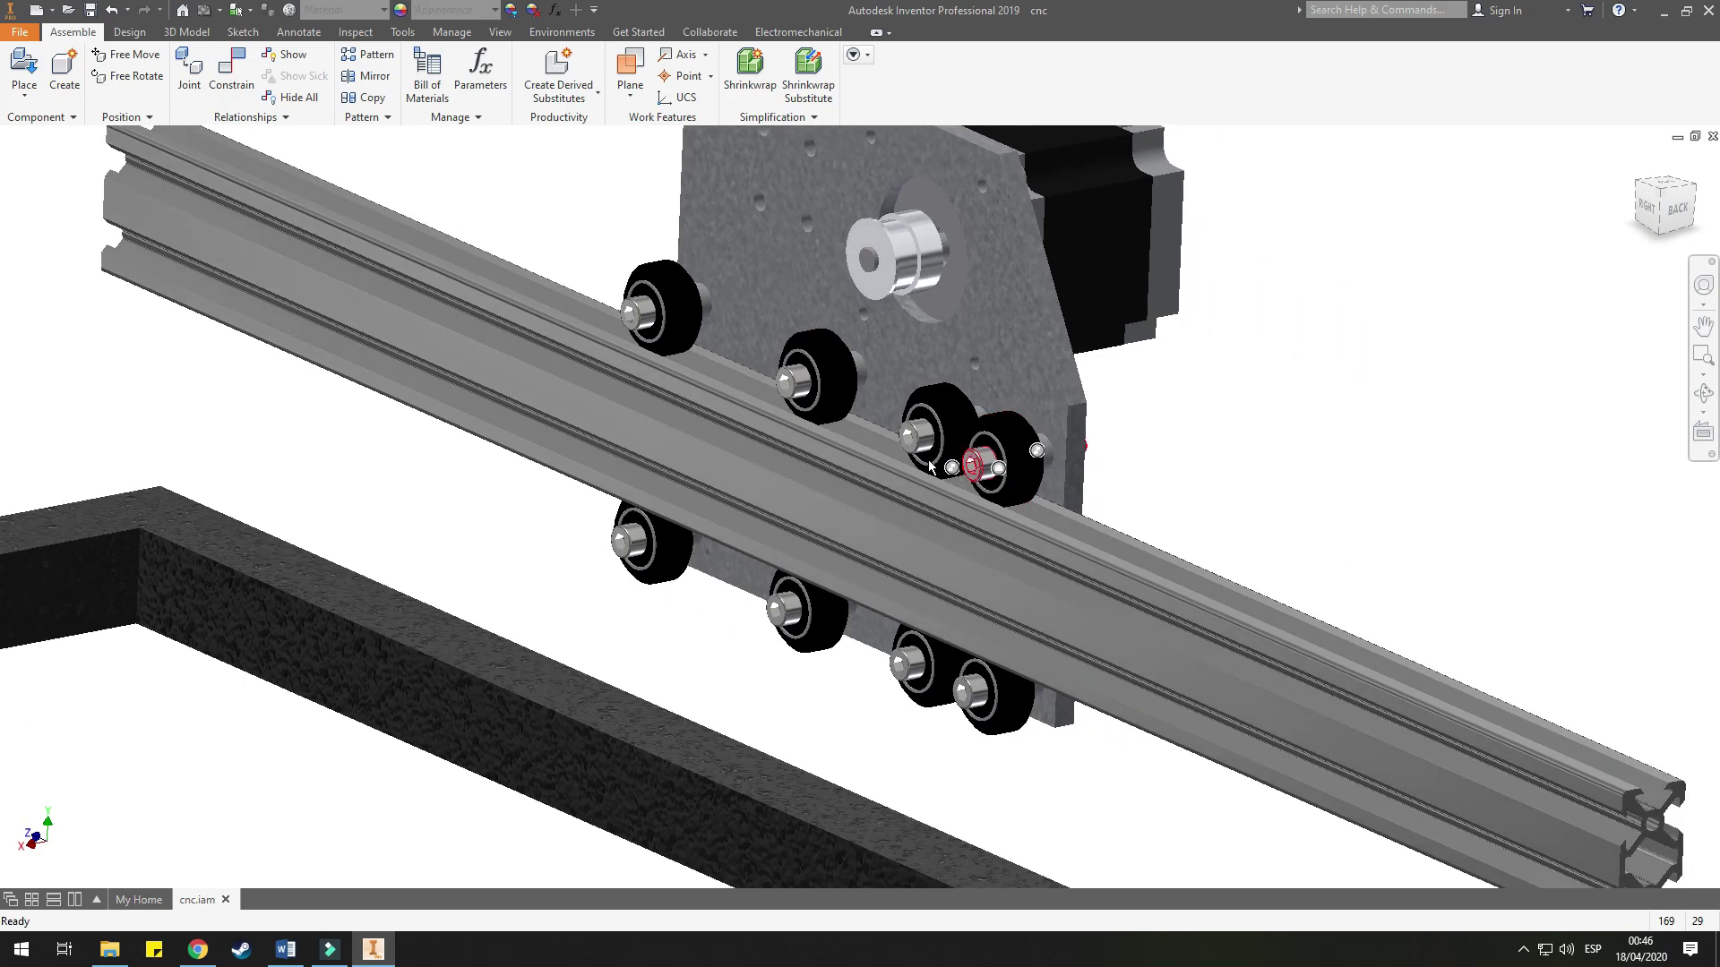
middle_click_drag(1232, 438, 1139, 479, "shift")
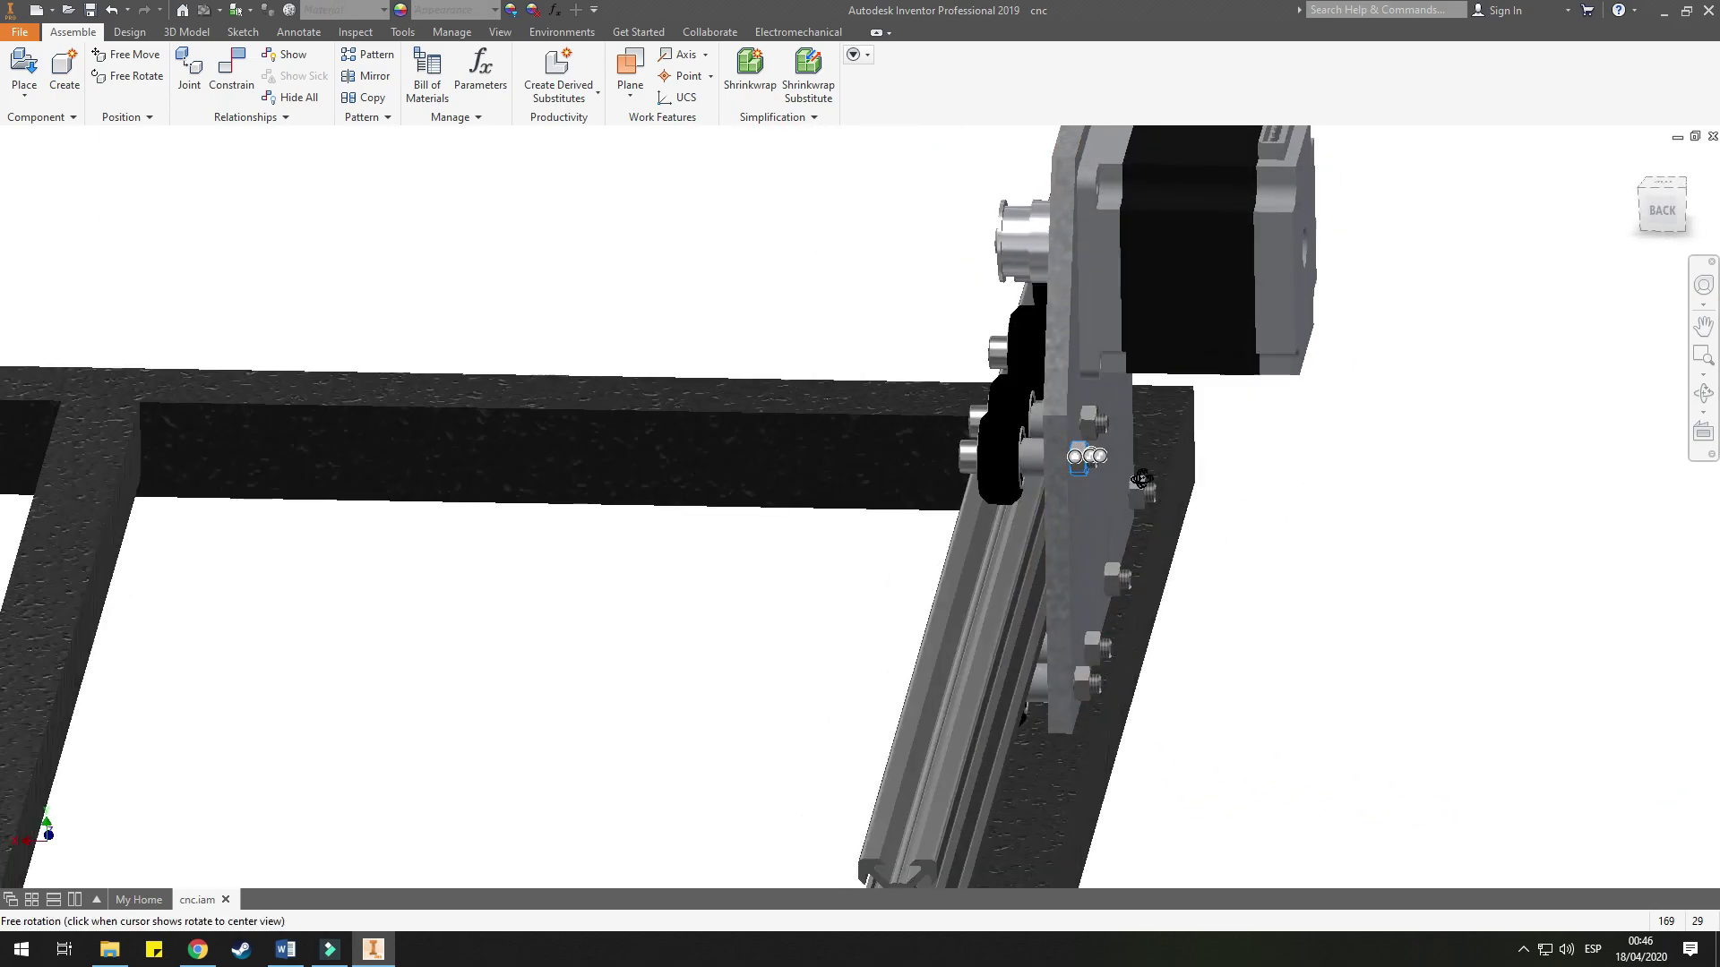
key("F6")
mouse_move(1316, 685)
middle_mouse_down("shift")
mouse_move(922, 411)
mouse_move(783, 411)
mouse_move(692, 462)
mouse_move(722, 377)
middle_mouse_up("shift")
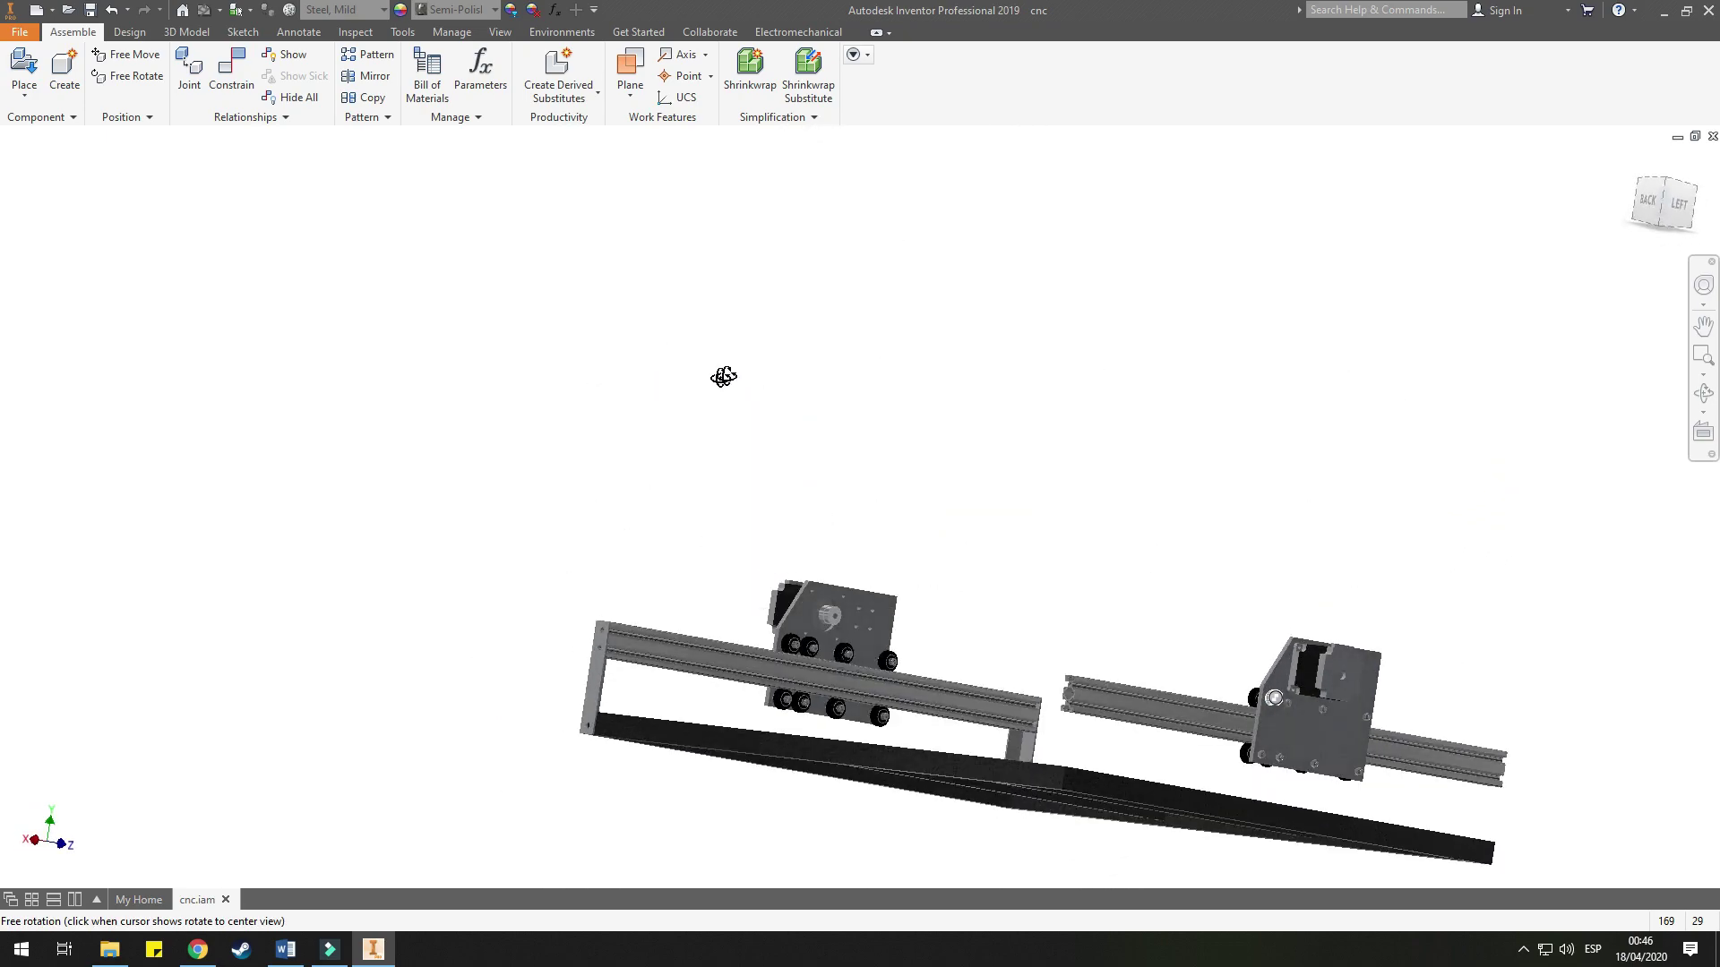
scroll(722, 376, "up", 5)
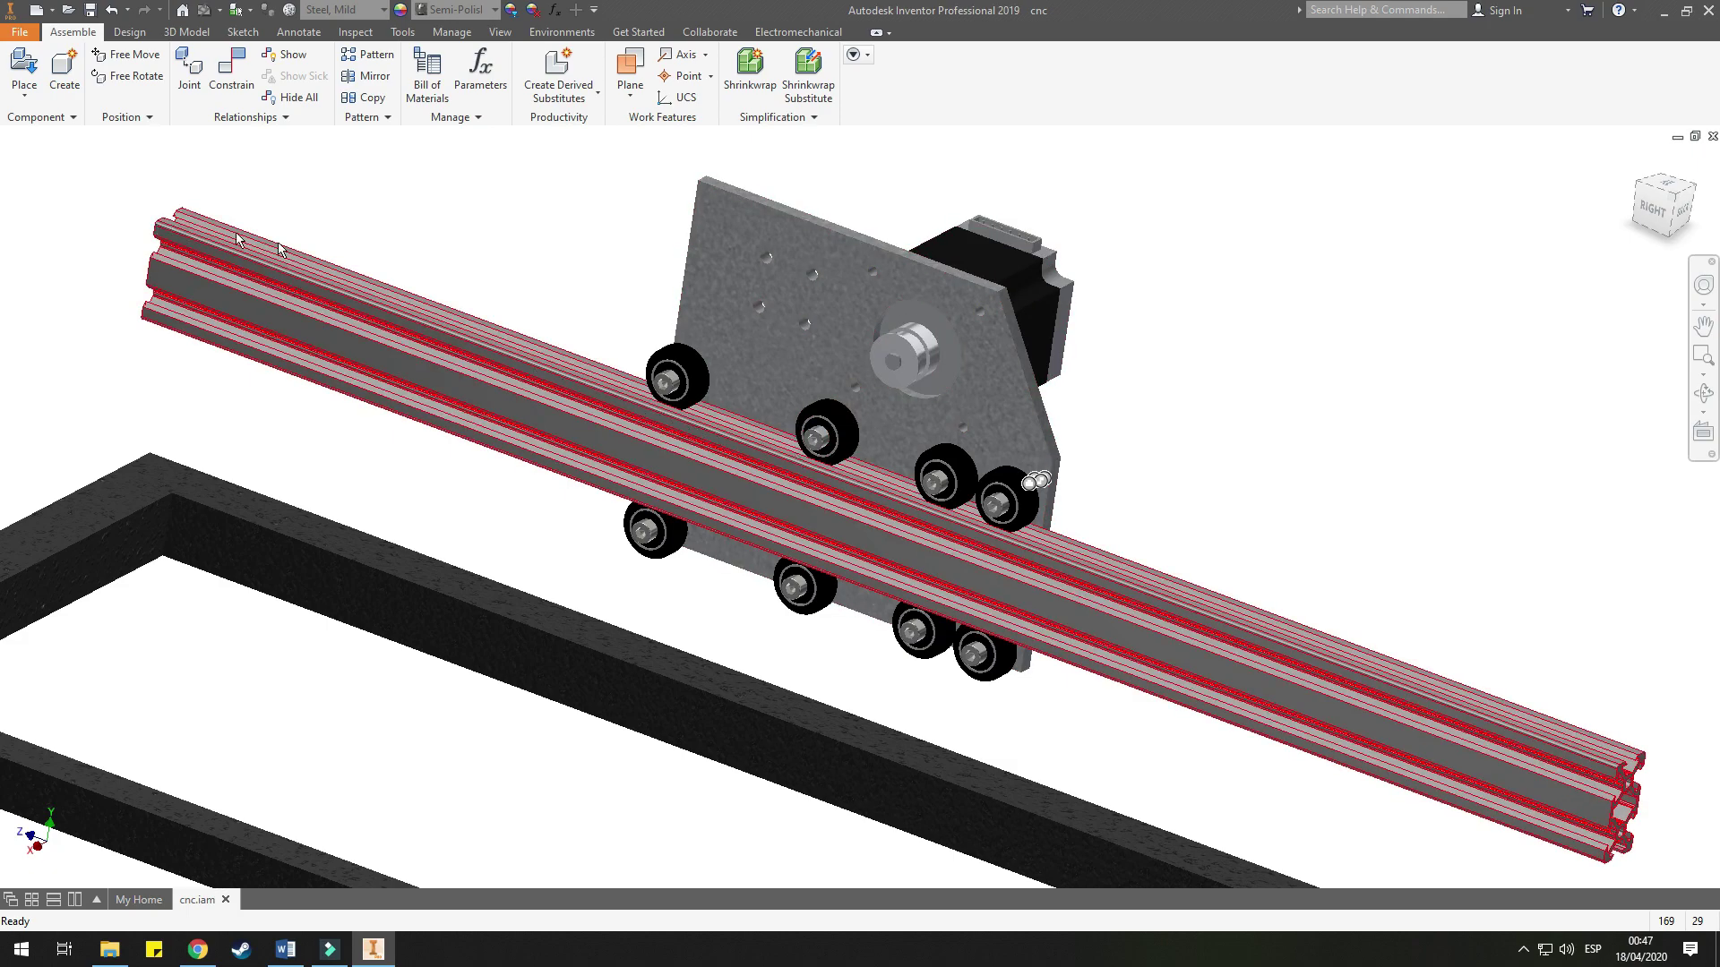
- Zoom out to the whole frame and orbit to view the assembly from behind
scroll(1600, 740, "down", 3)
scroll(1290, 488, "down", 5)
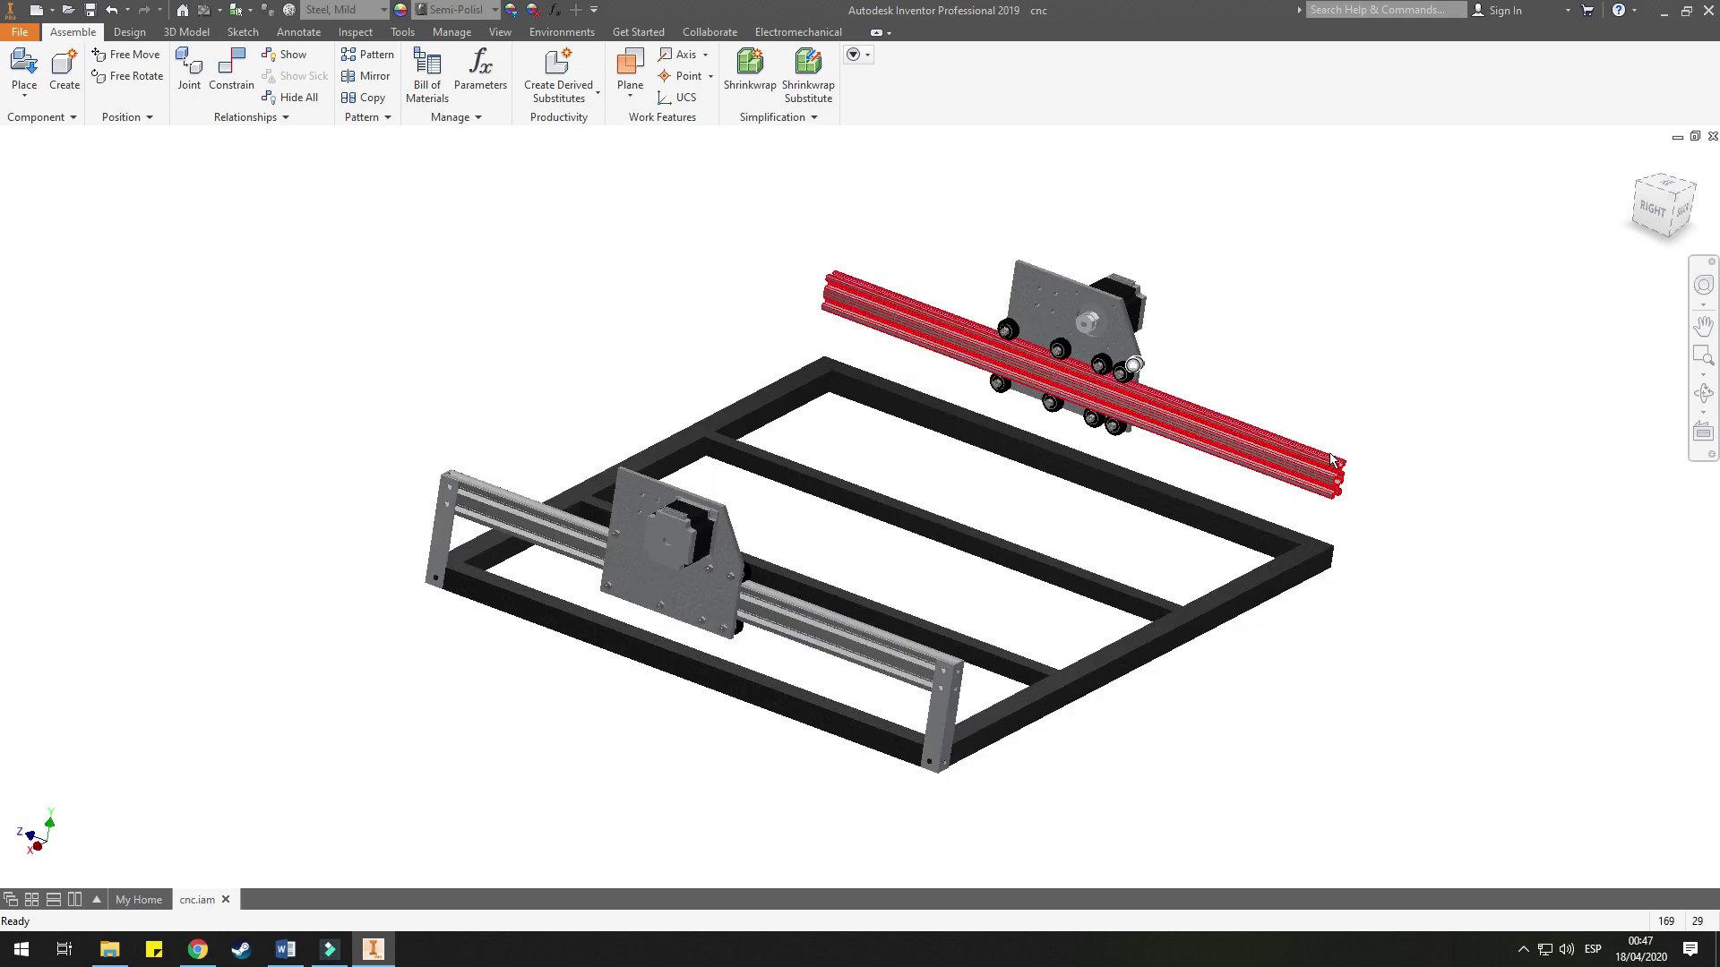
mouse_move(1323, 548)
middle_mouse_down("shift")
mouse_move(853, 410)
mouse_move(1159, 488)
mouse_move(1002, 517)
mouse_move(717, 461)
mouse_move(786, 722)
middle_mouse_up("shift")
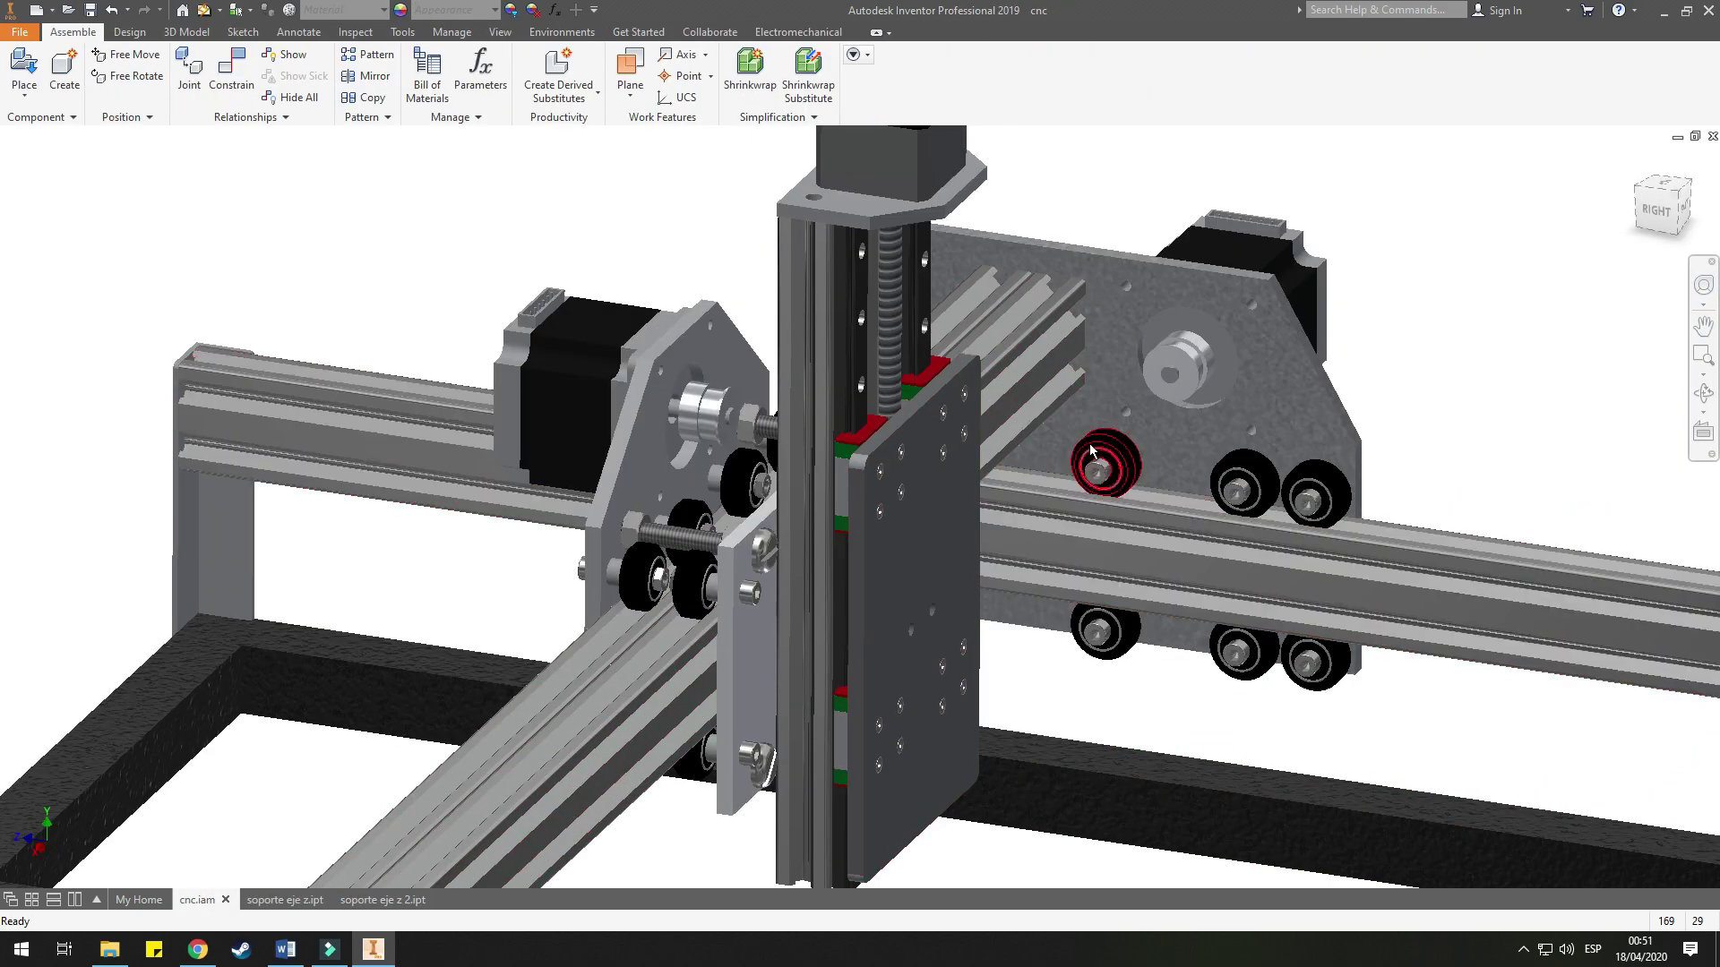
- Slide the Z carriage back and forth along the X rail
mouse_move(1048, 484)
middle_mouse_down("shift")
mouse_move(1033, 439)
mouse_move(865, 544)
mouse_move(853, 506)
middle_mouse_up("shift")
left_click_drag(829, 605, 632, 654)
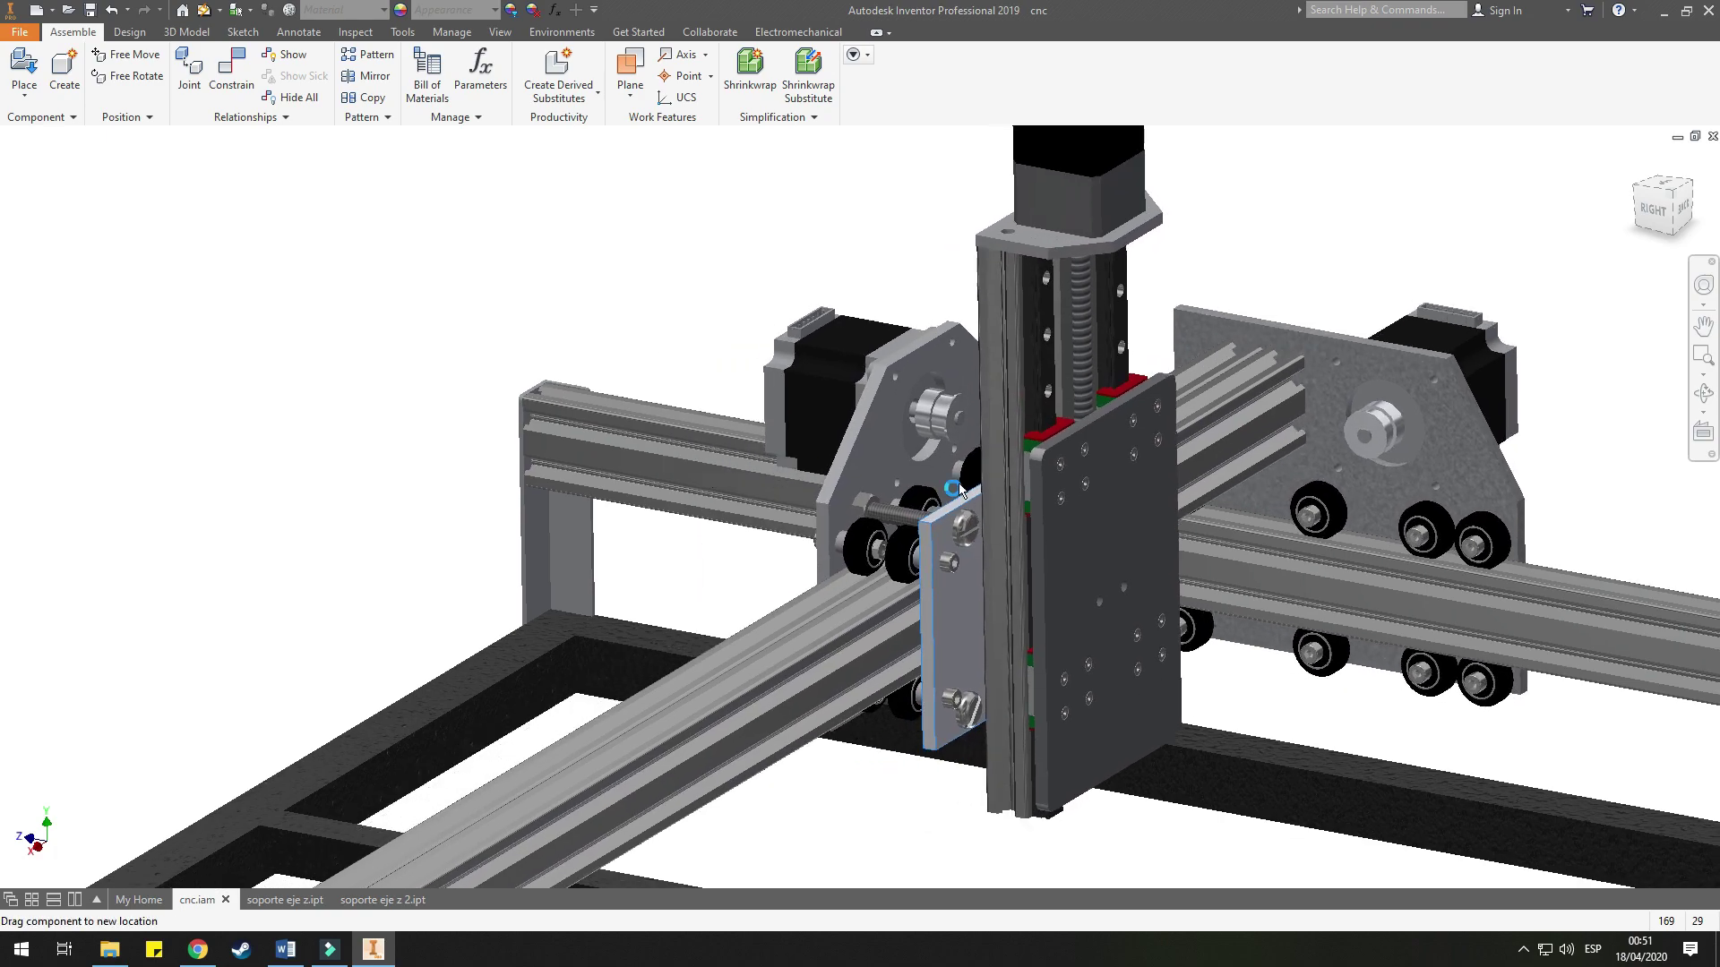
right_click(632, 654)
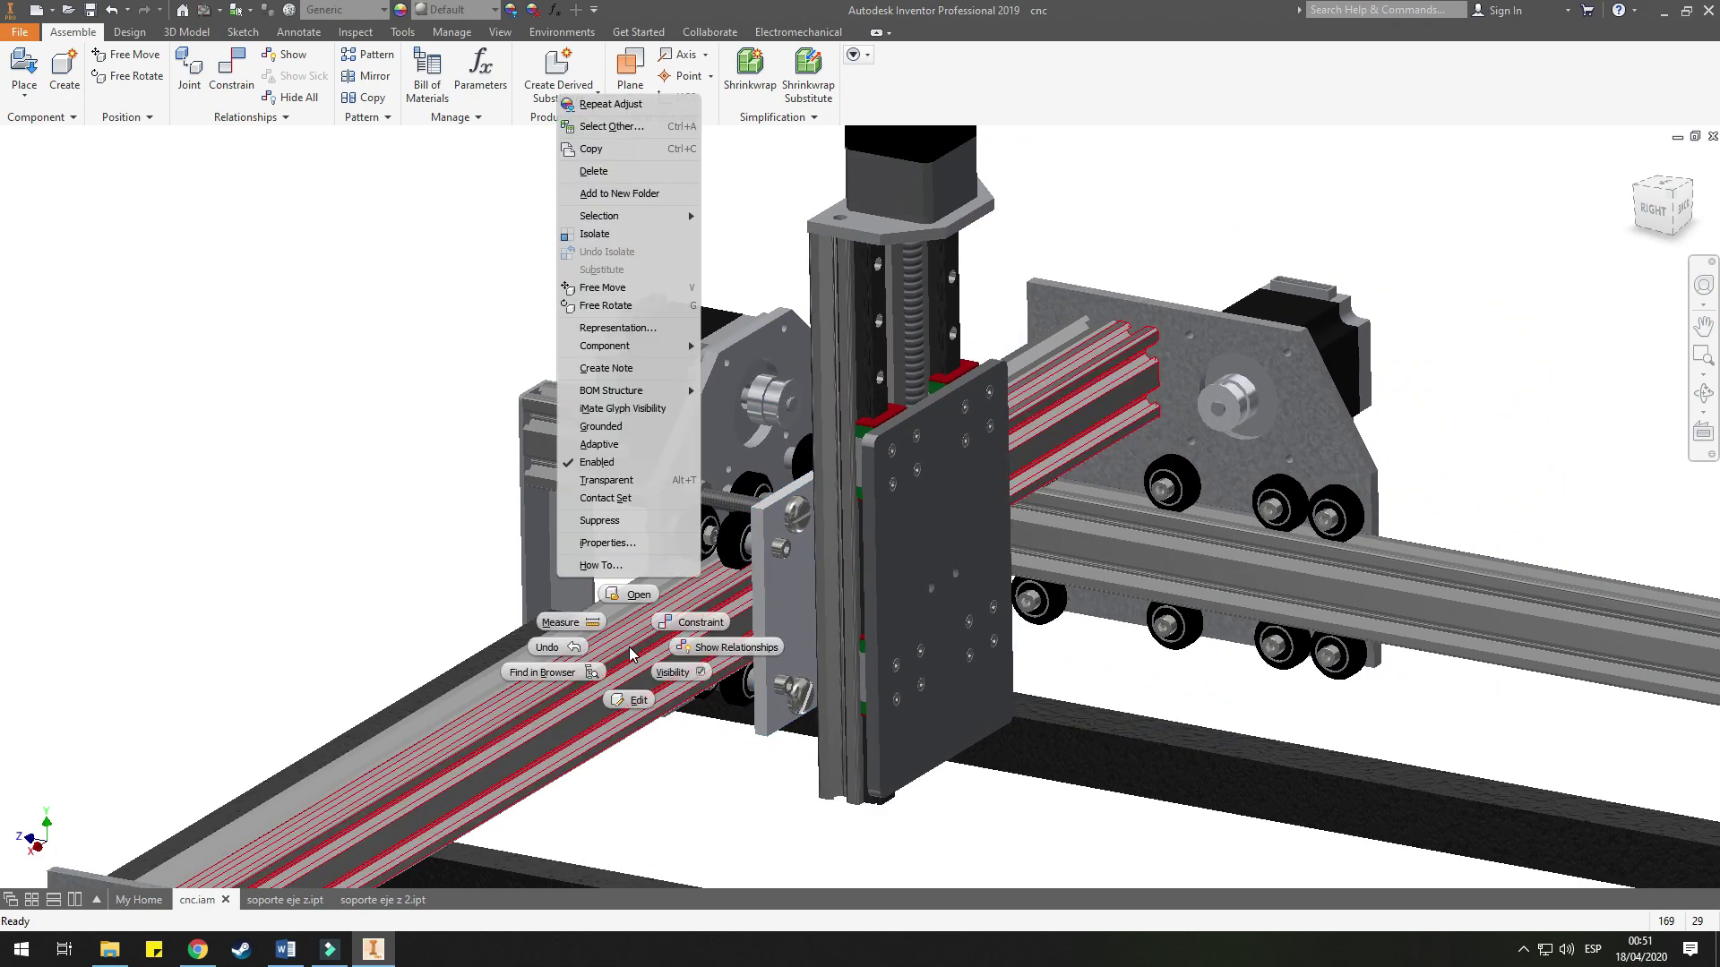
left_click(609, 627)
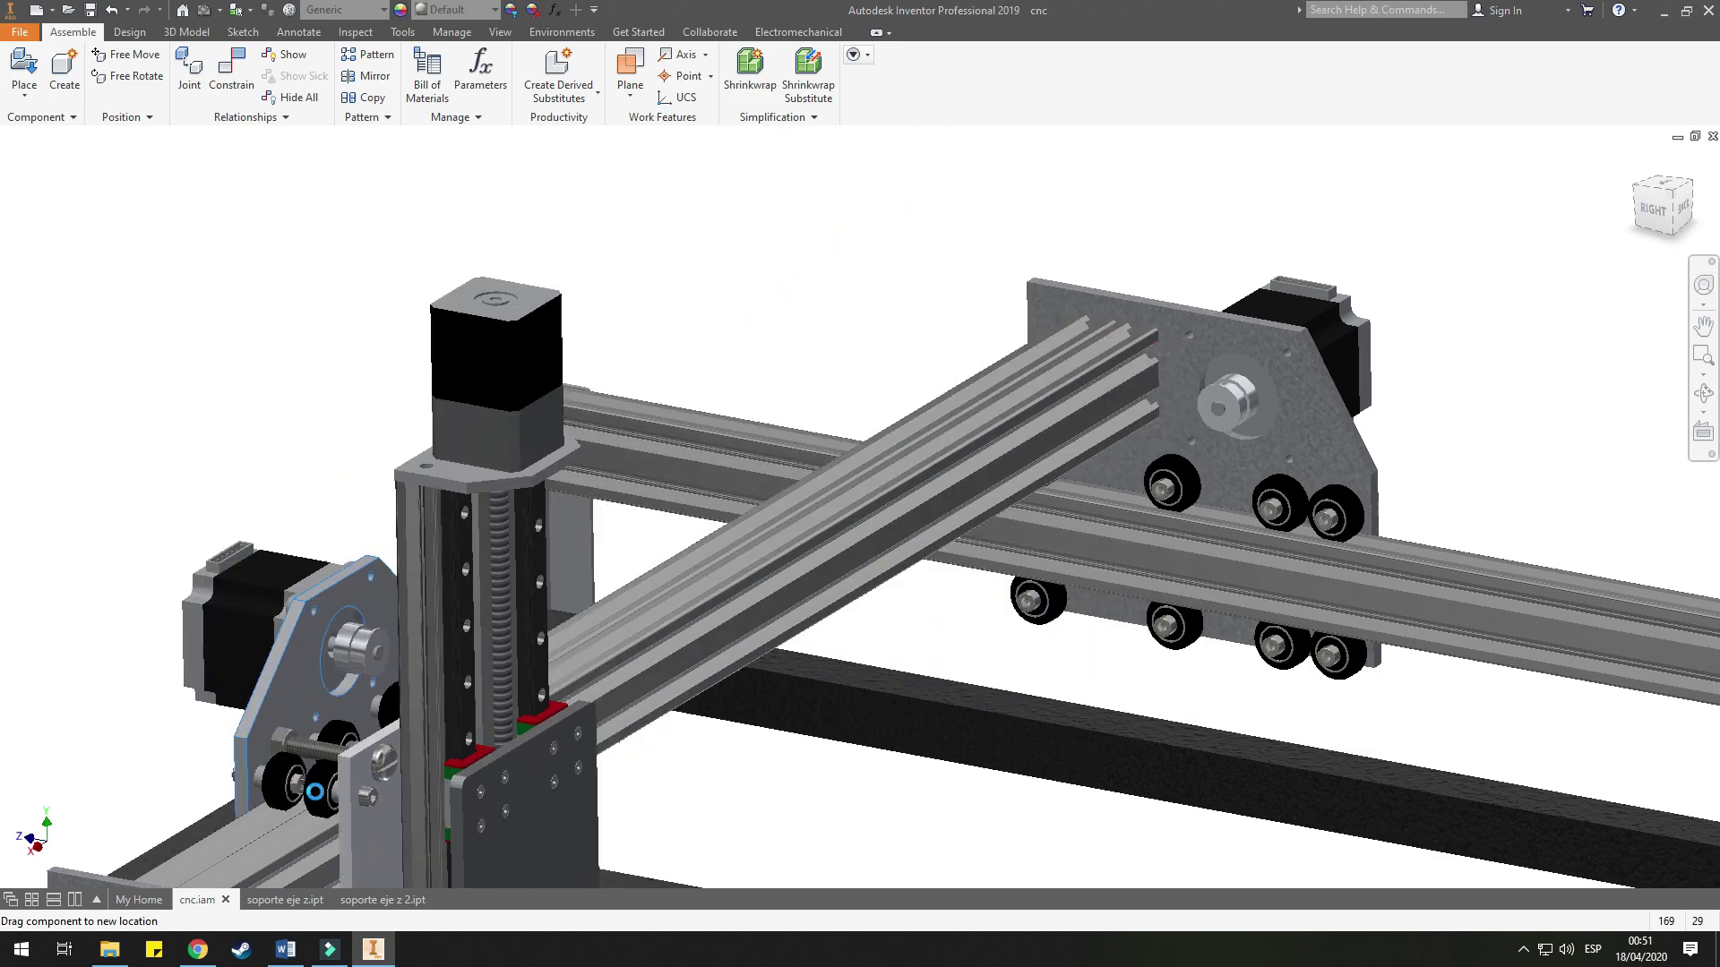
left_click_drag(909, 294, 961, 491)
scroll(960, 491, "down", 5)
middle_click_drag(978, 562, 937, 531)
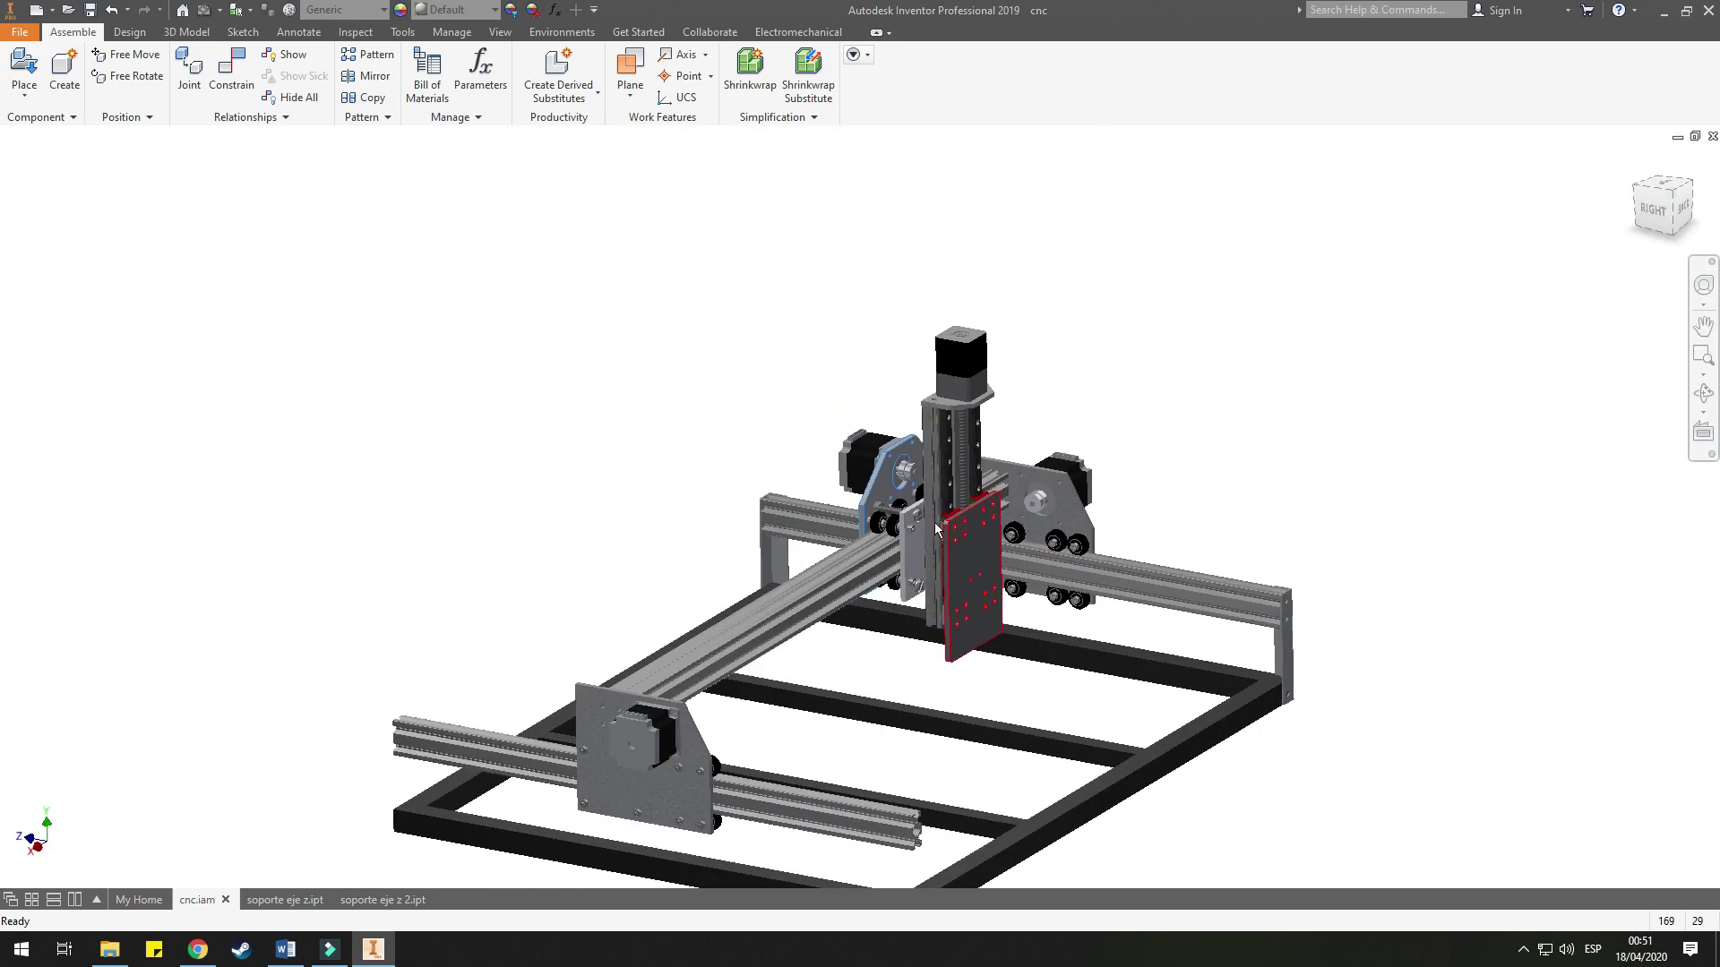
left_click_drag(873, 497, 862, 571)
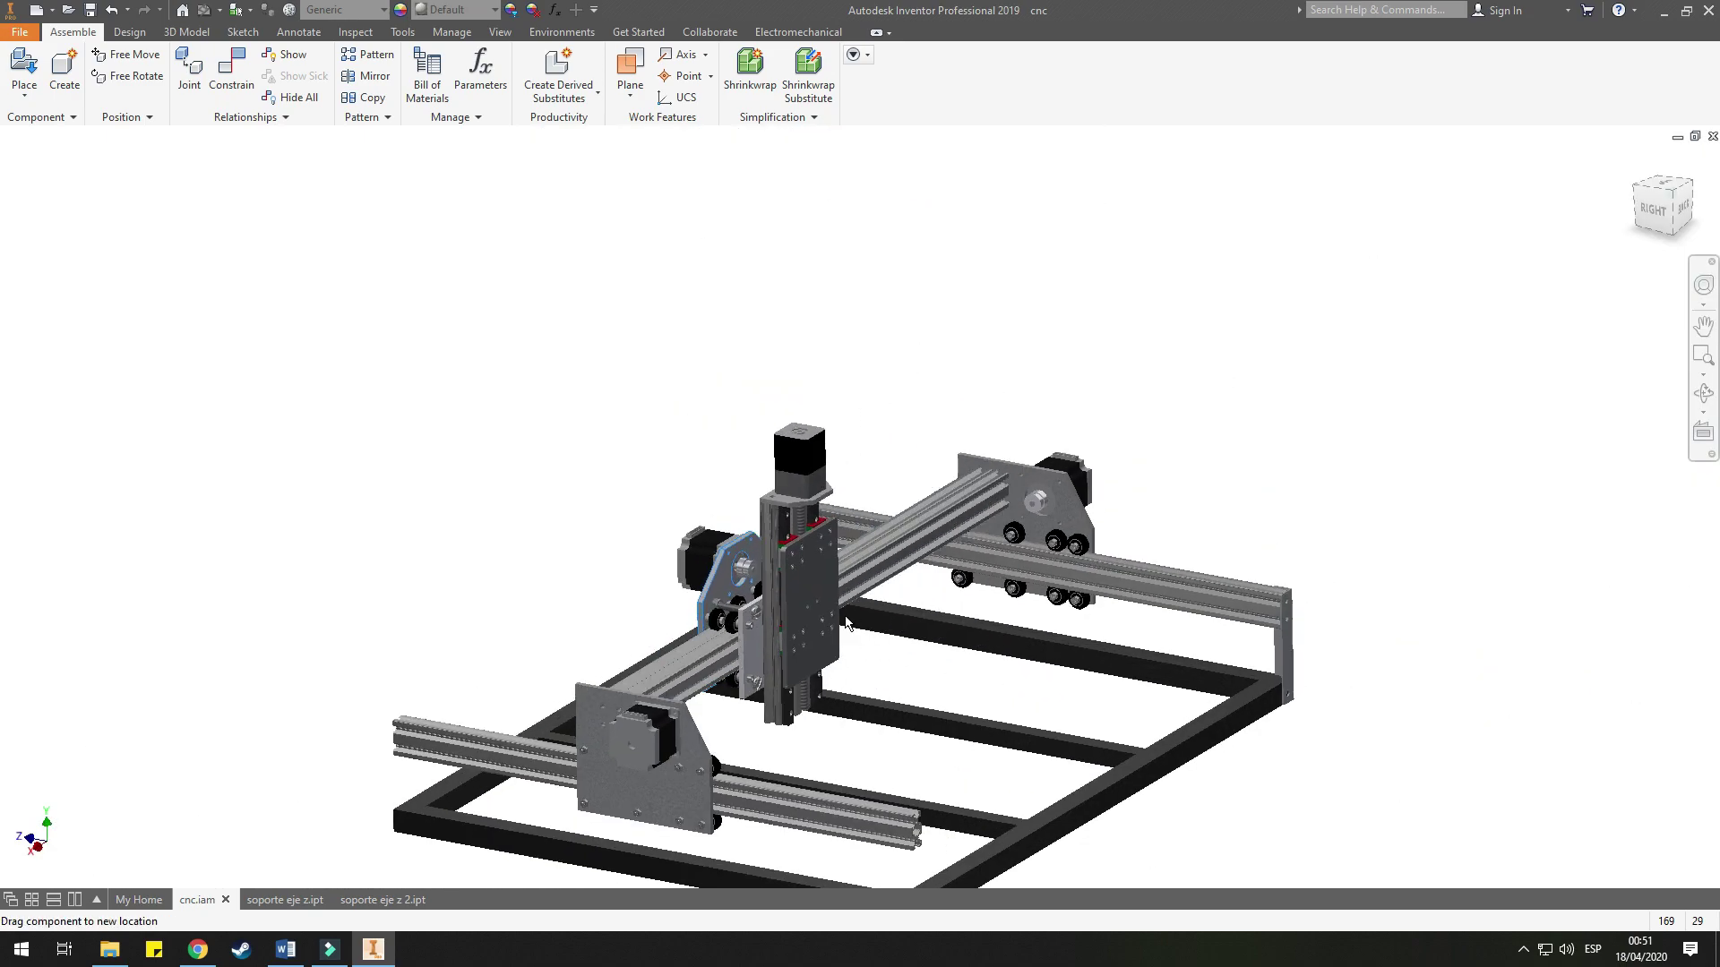
scroll(774, 539, "down", 3)
scroll(806, 538, "up", 5)
scroll(896, 546, "down", 1)
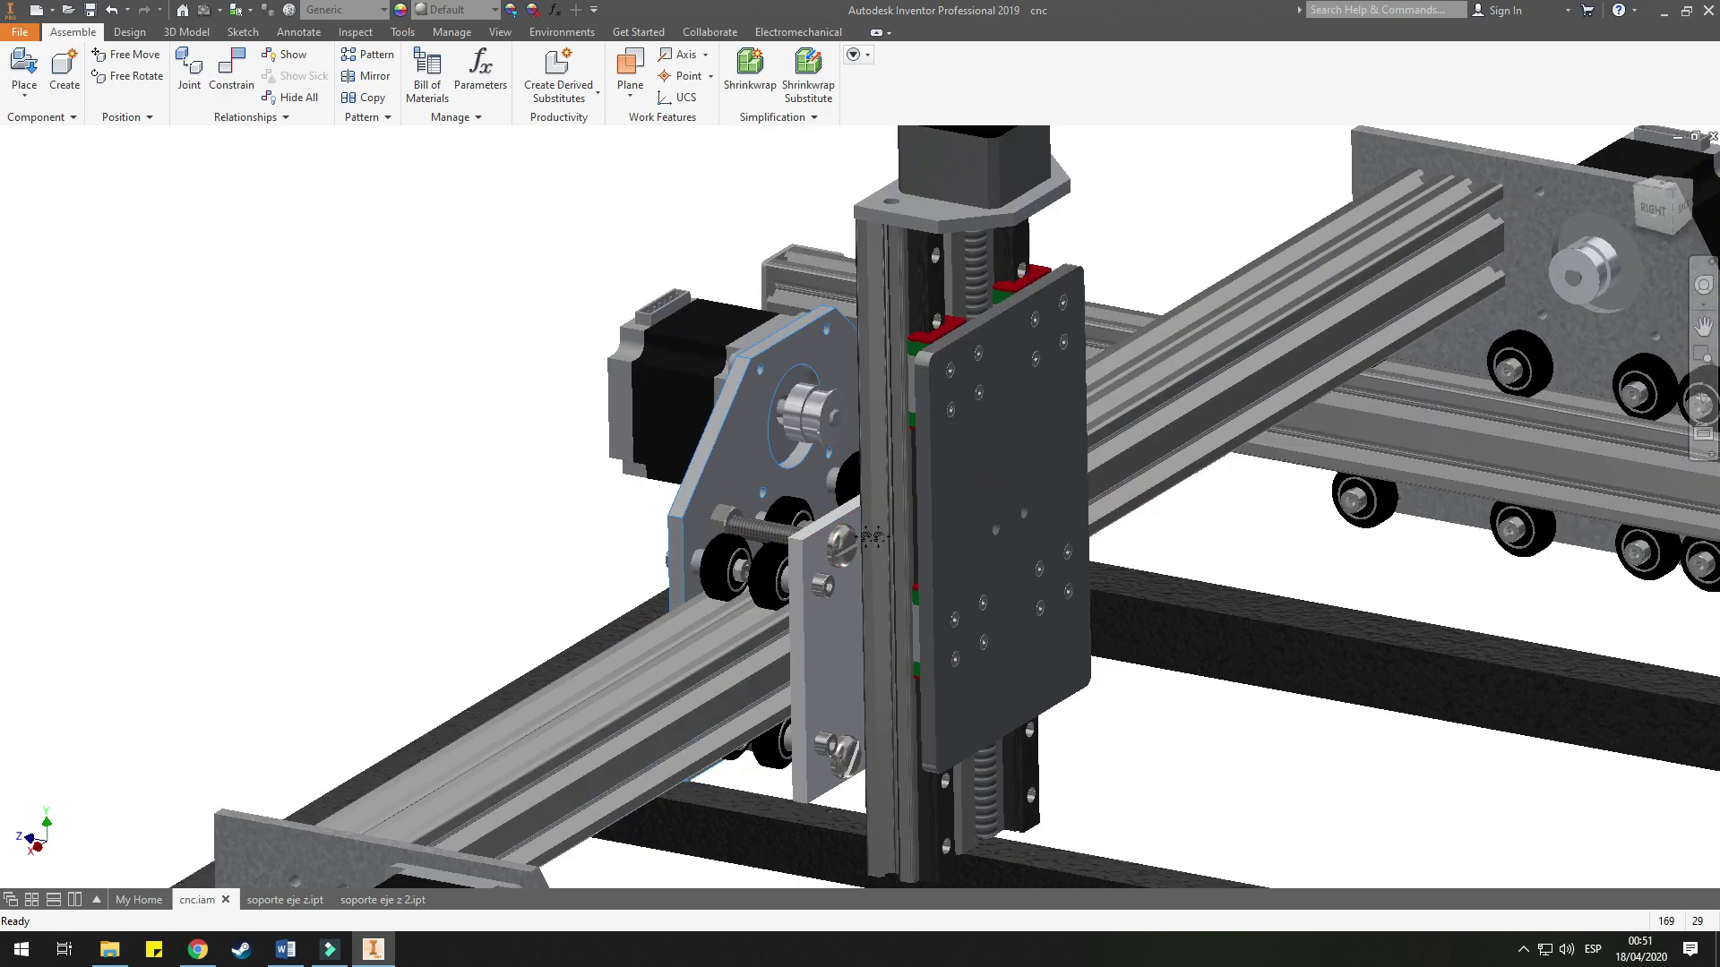
- Orbit around the Z carriage, selecting its side plate and stepper motor
key("F4")
left_click_drag(1013, 554, 885, 524)
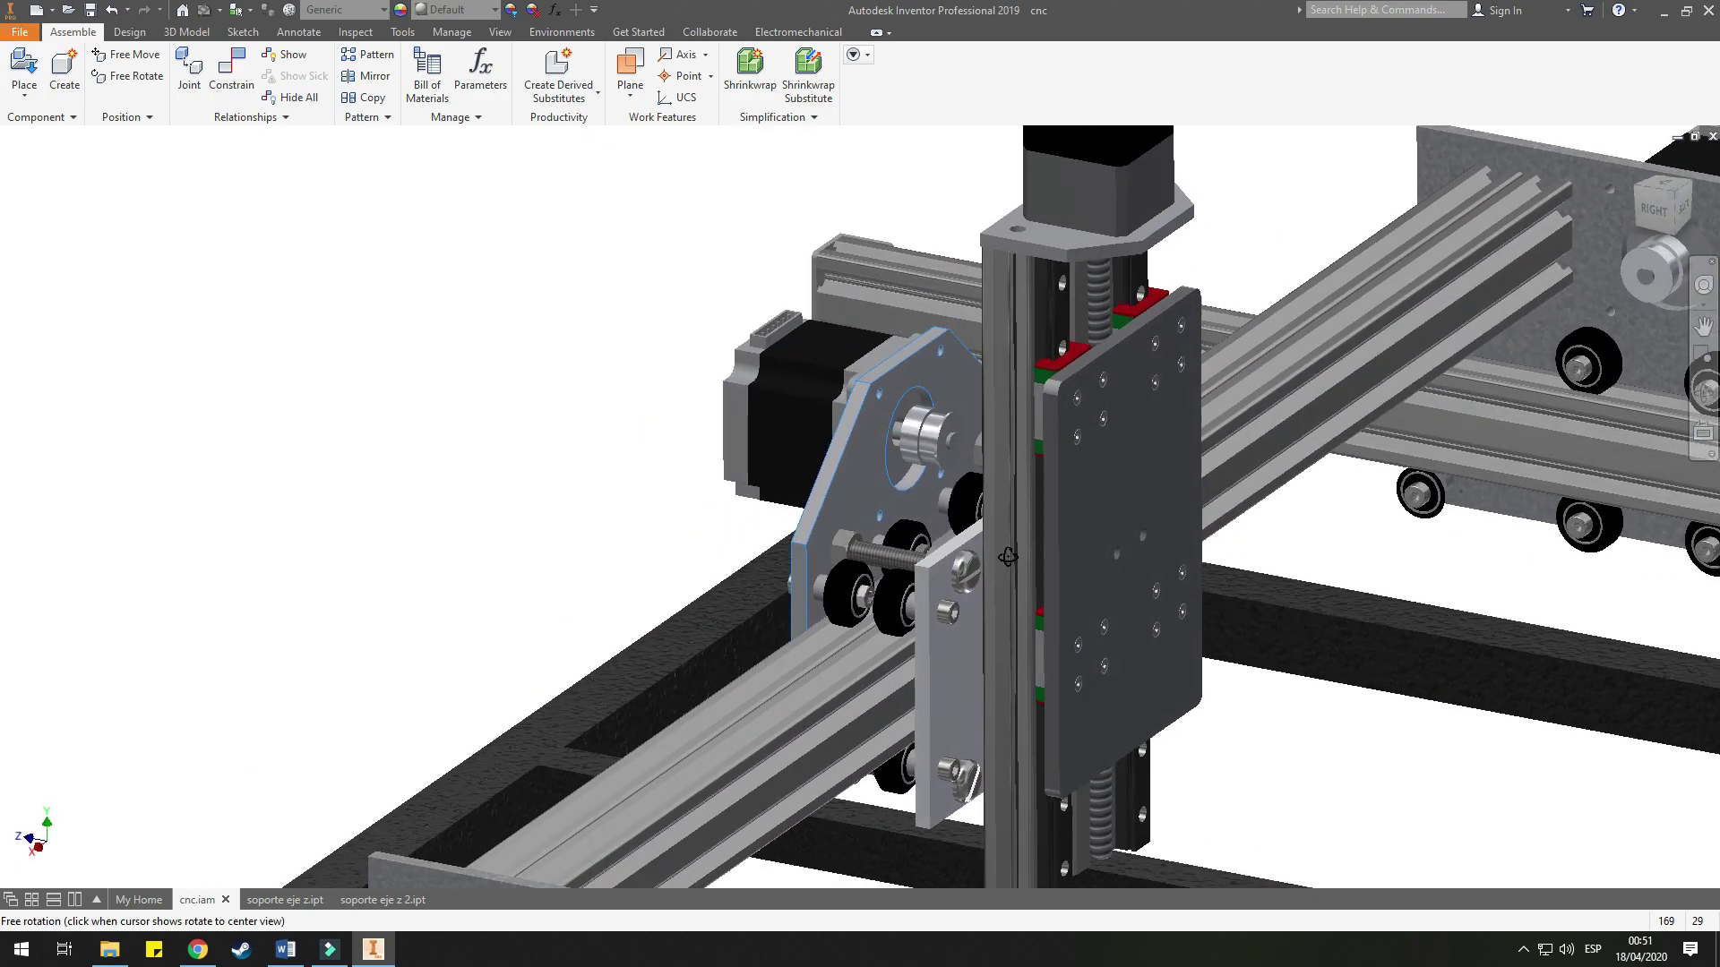
left_click(850, 511)
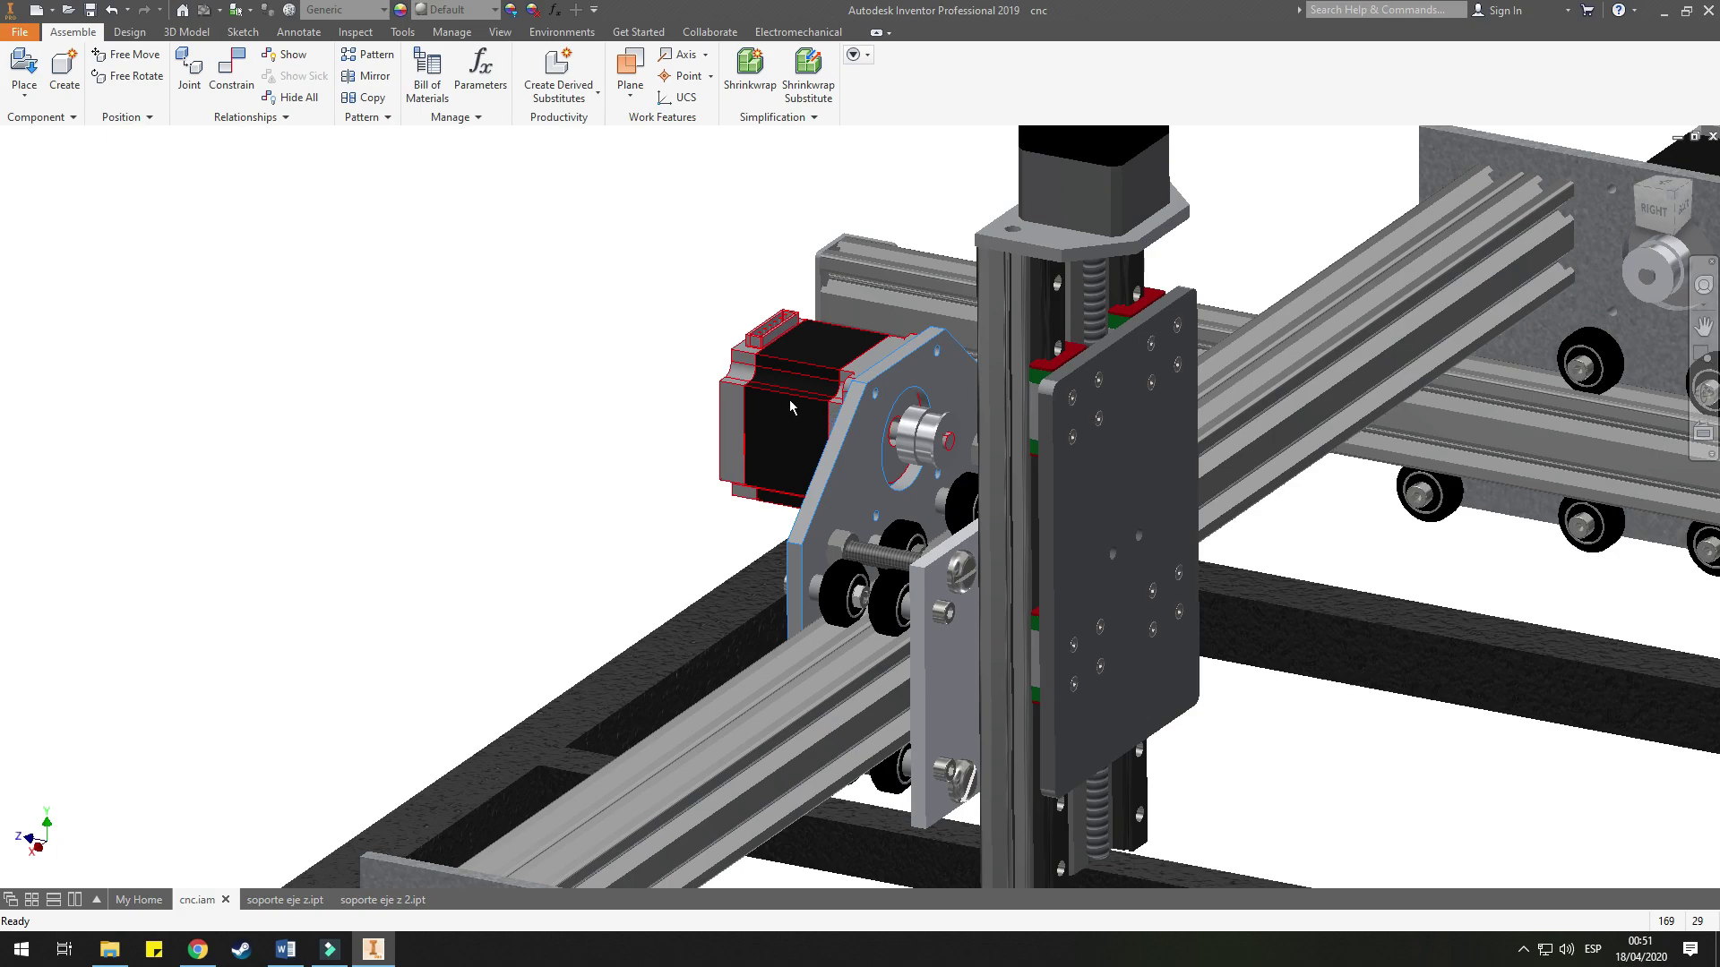
left_click(789, 400)
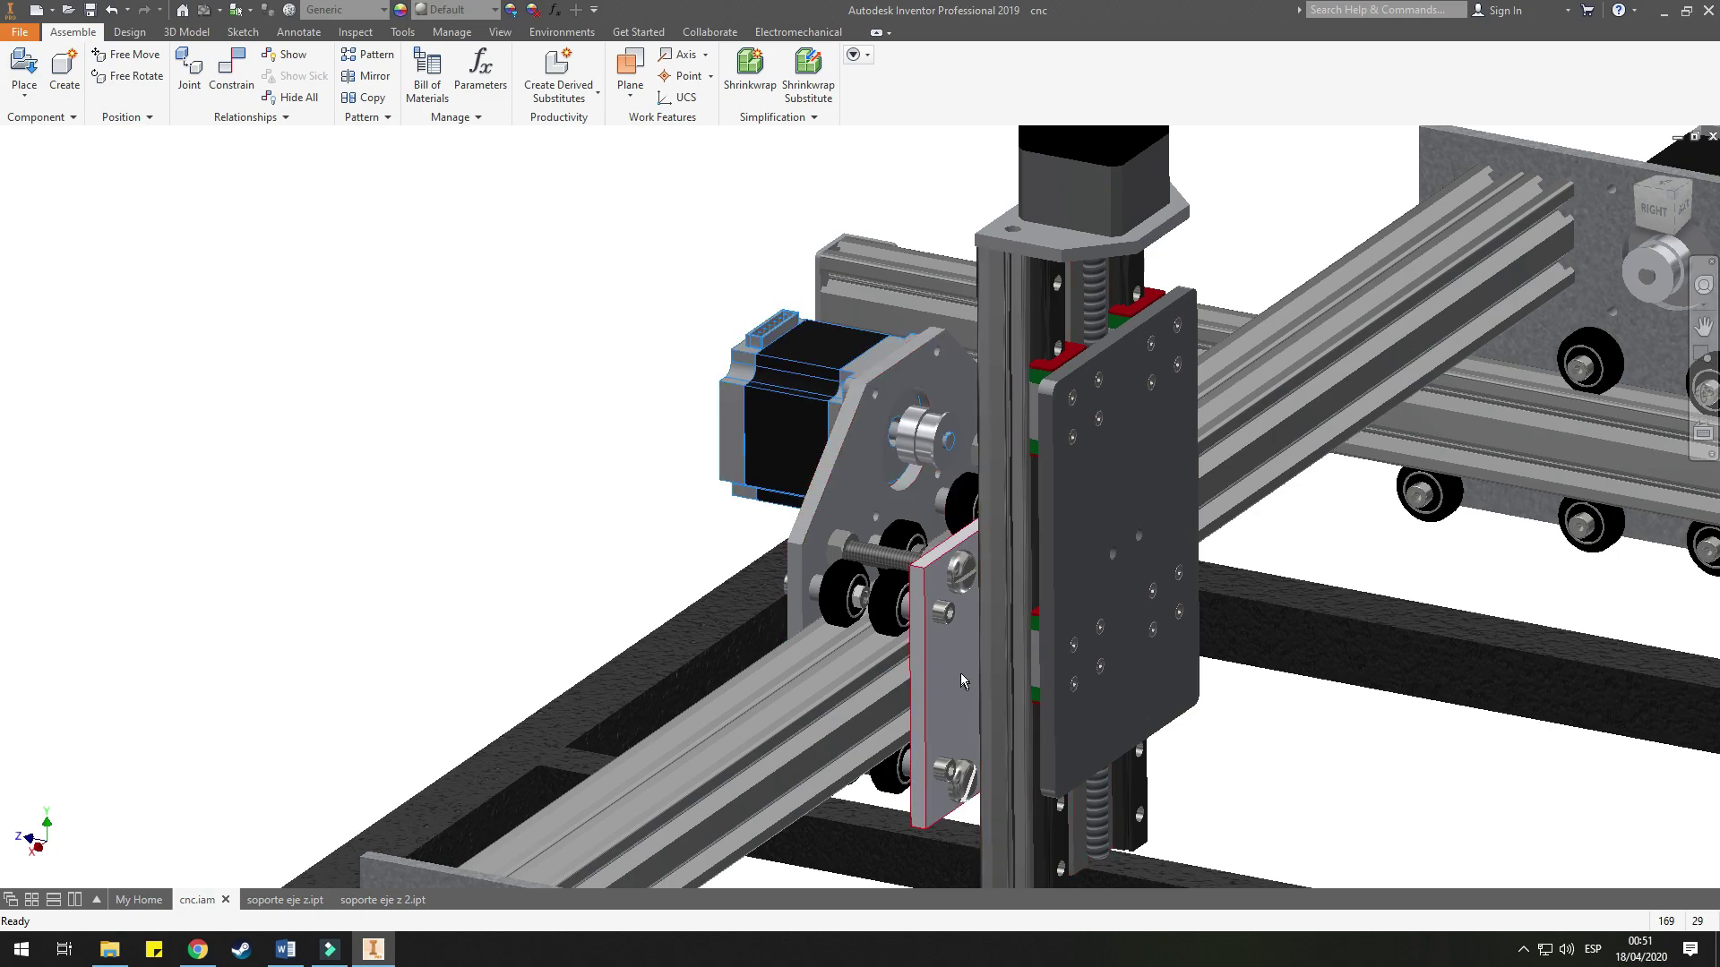
mouse_move(961, 673)
middle_mouse_down("shift")
mouse_move(1263, 589)
mouse_move(1098, 371)
middle_mouse_up("shift")
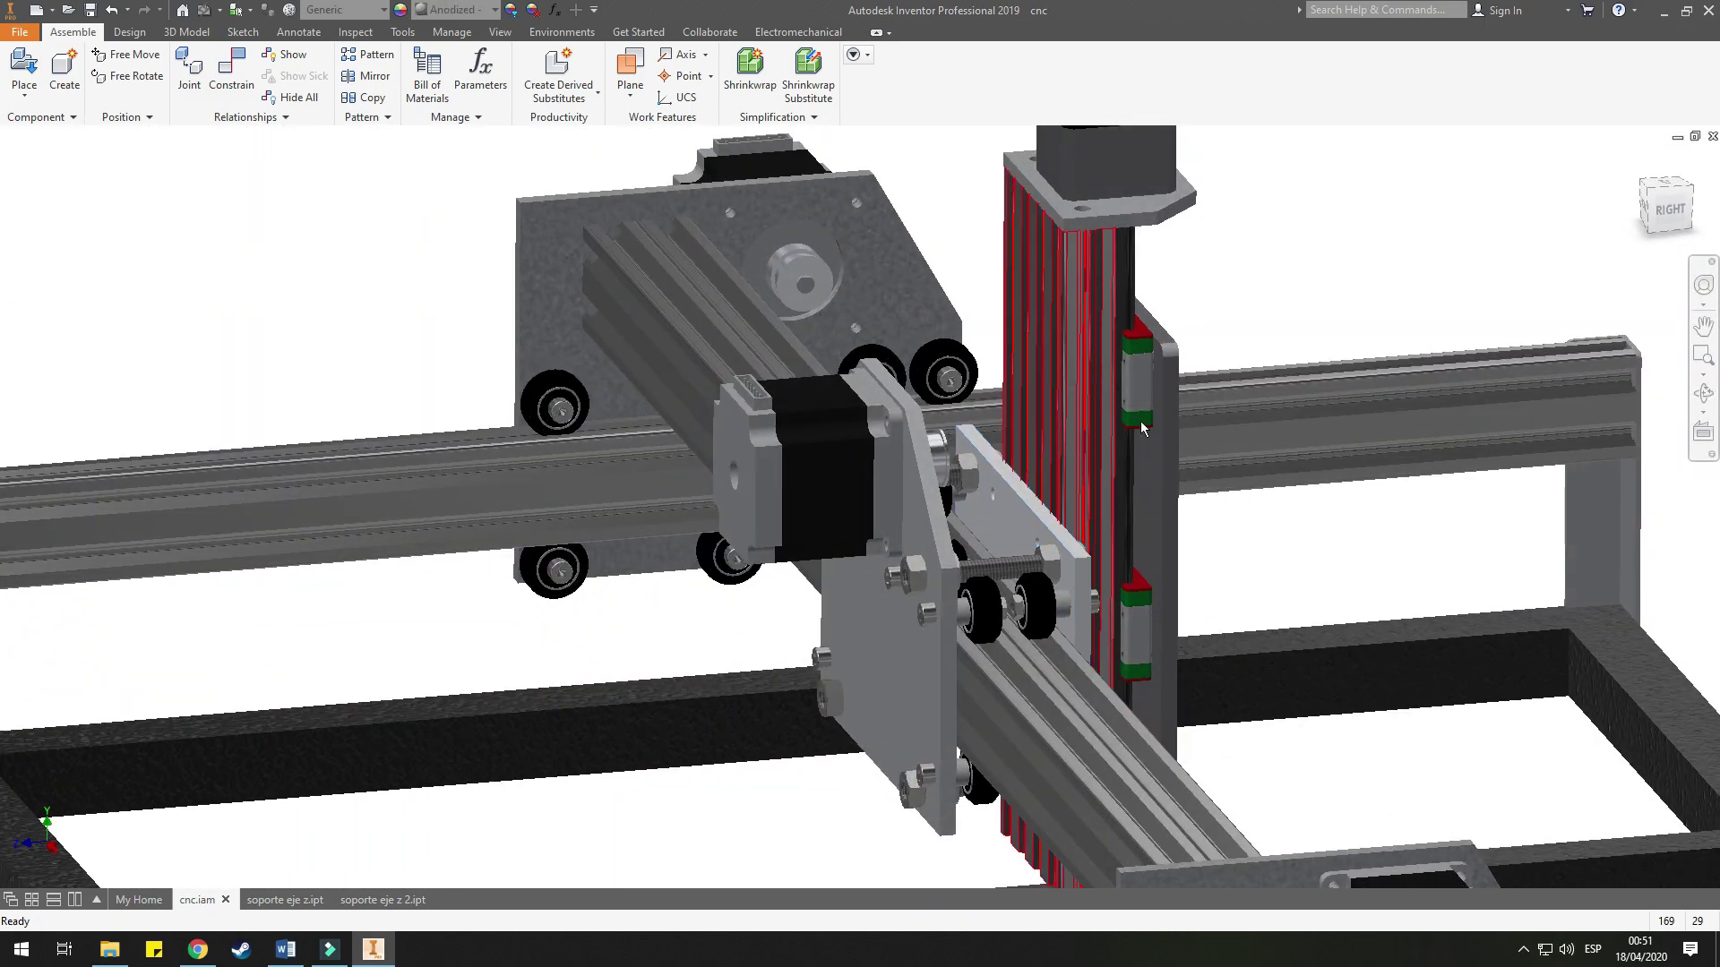
mouse_move(1142, 428)
middle_mouse_down("shift")
mouse_move(1152, 448)
mouse_move(1078, 460)
mouse_move(999, 685)
middle_mouse_up("shift")
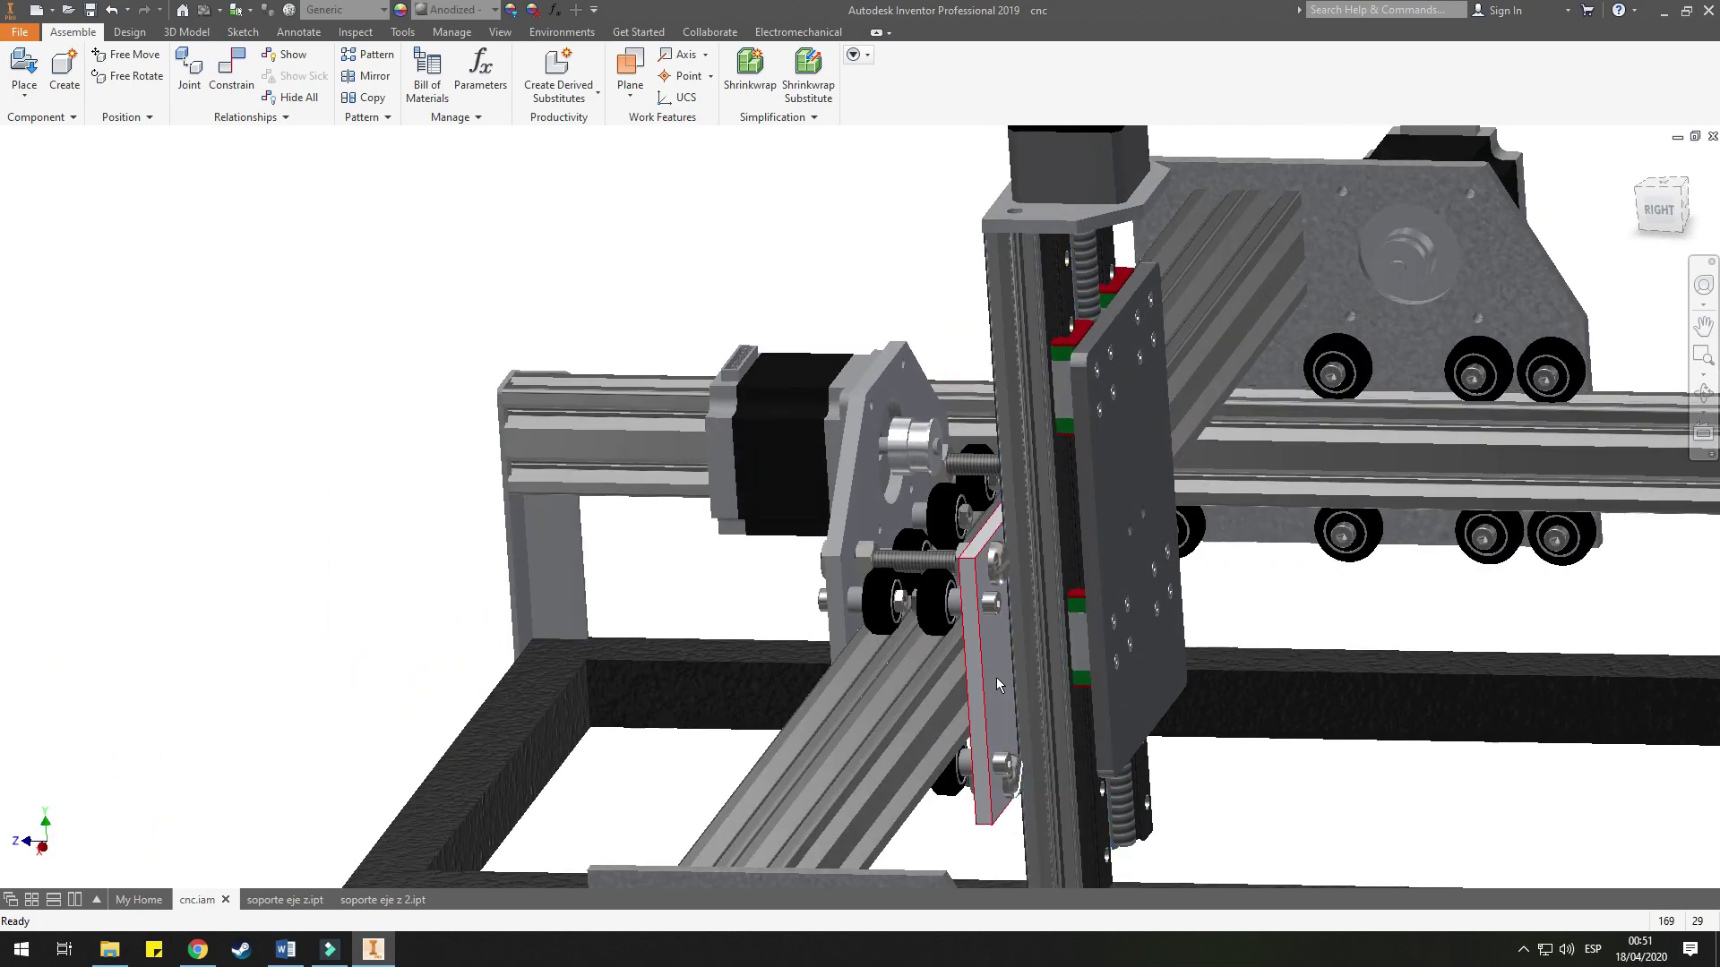
scroll(997, 681, "down", 3)
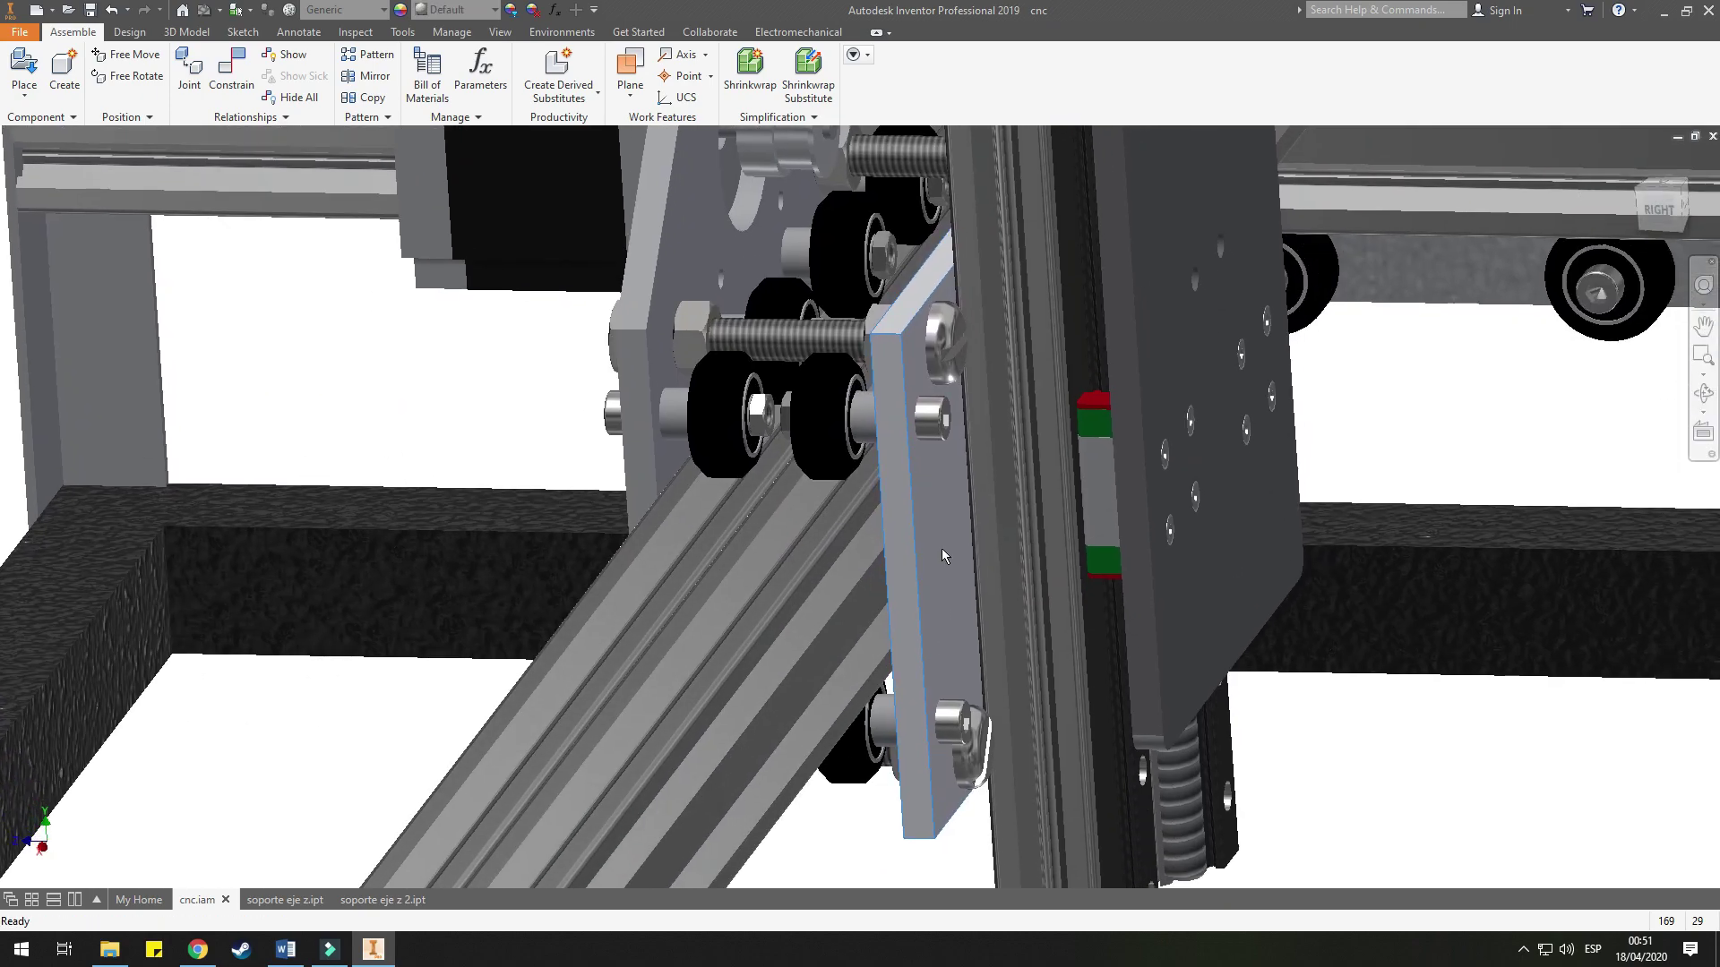
- Select the thin carriage plate together with the vertical Z rail
left_click(943, 549)
scroll(949, 536, "up", 5)
scroll(927, 500, "down", 3)
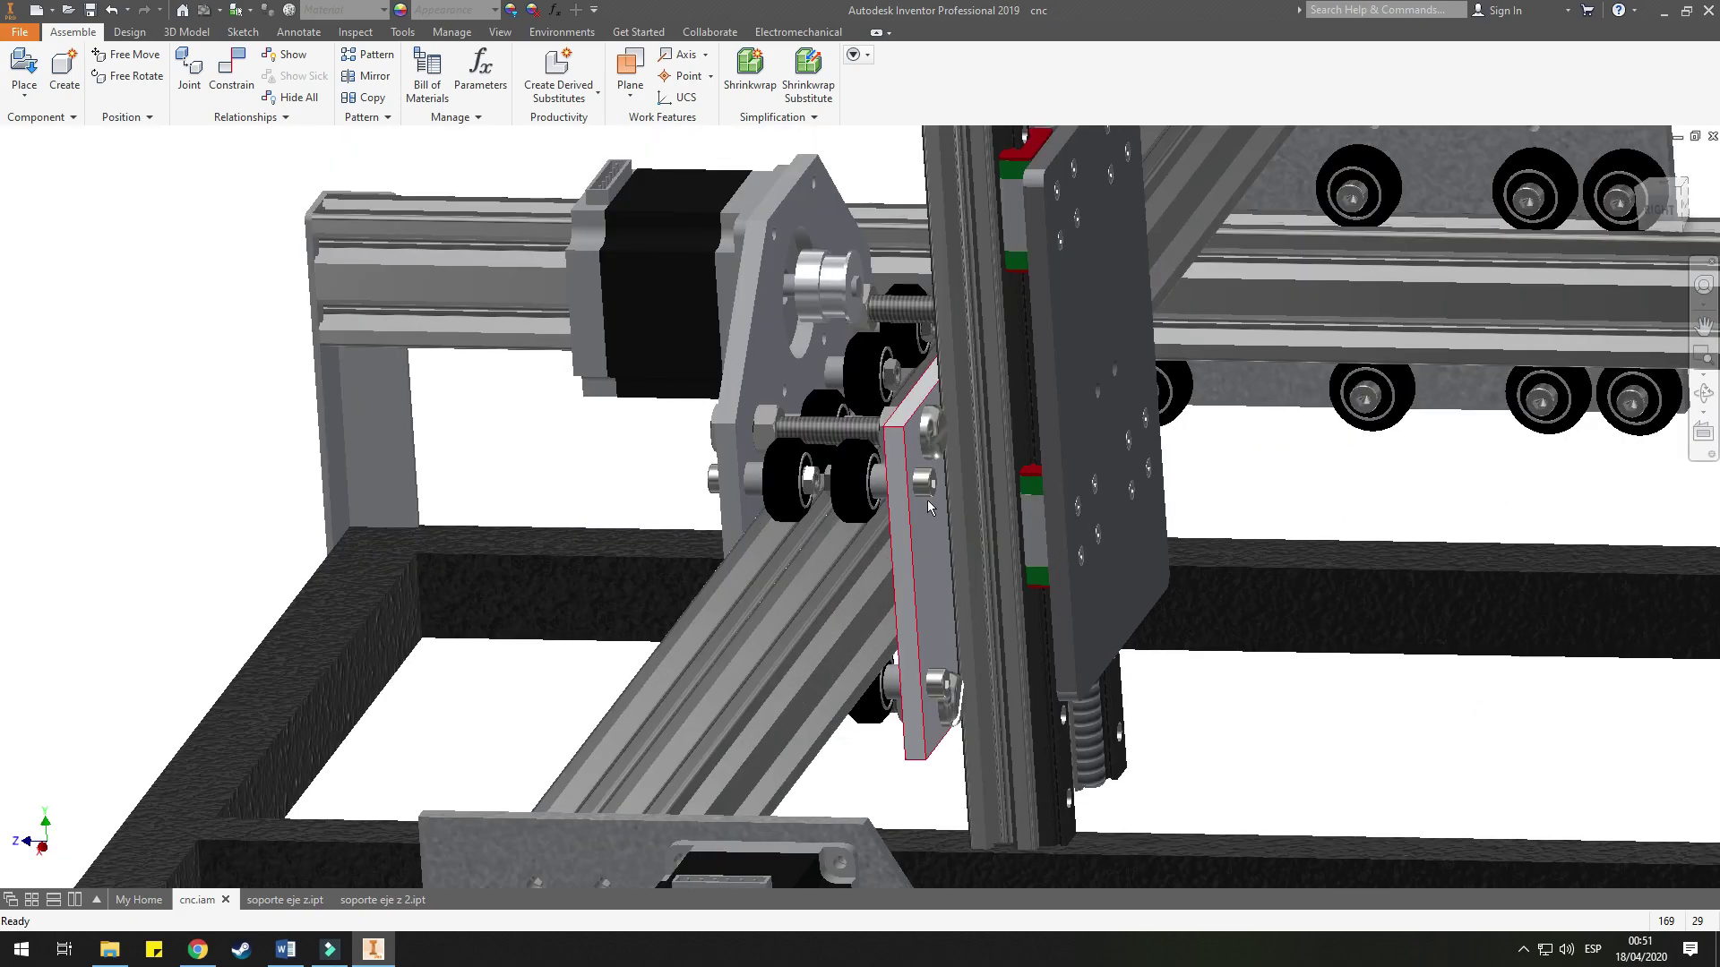
scroll(922, 523, "down", 2)
scroll(1043, 349, "up", 2)
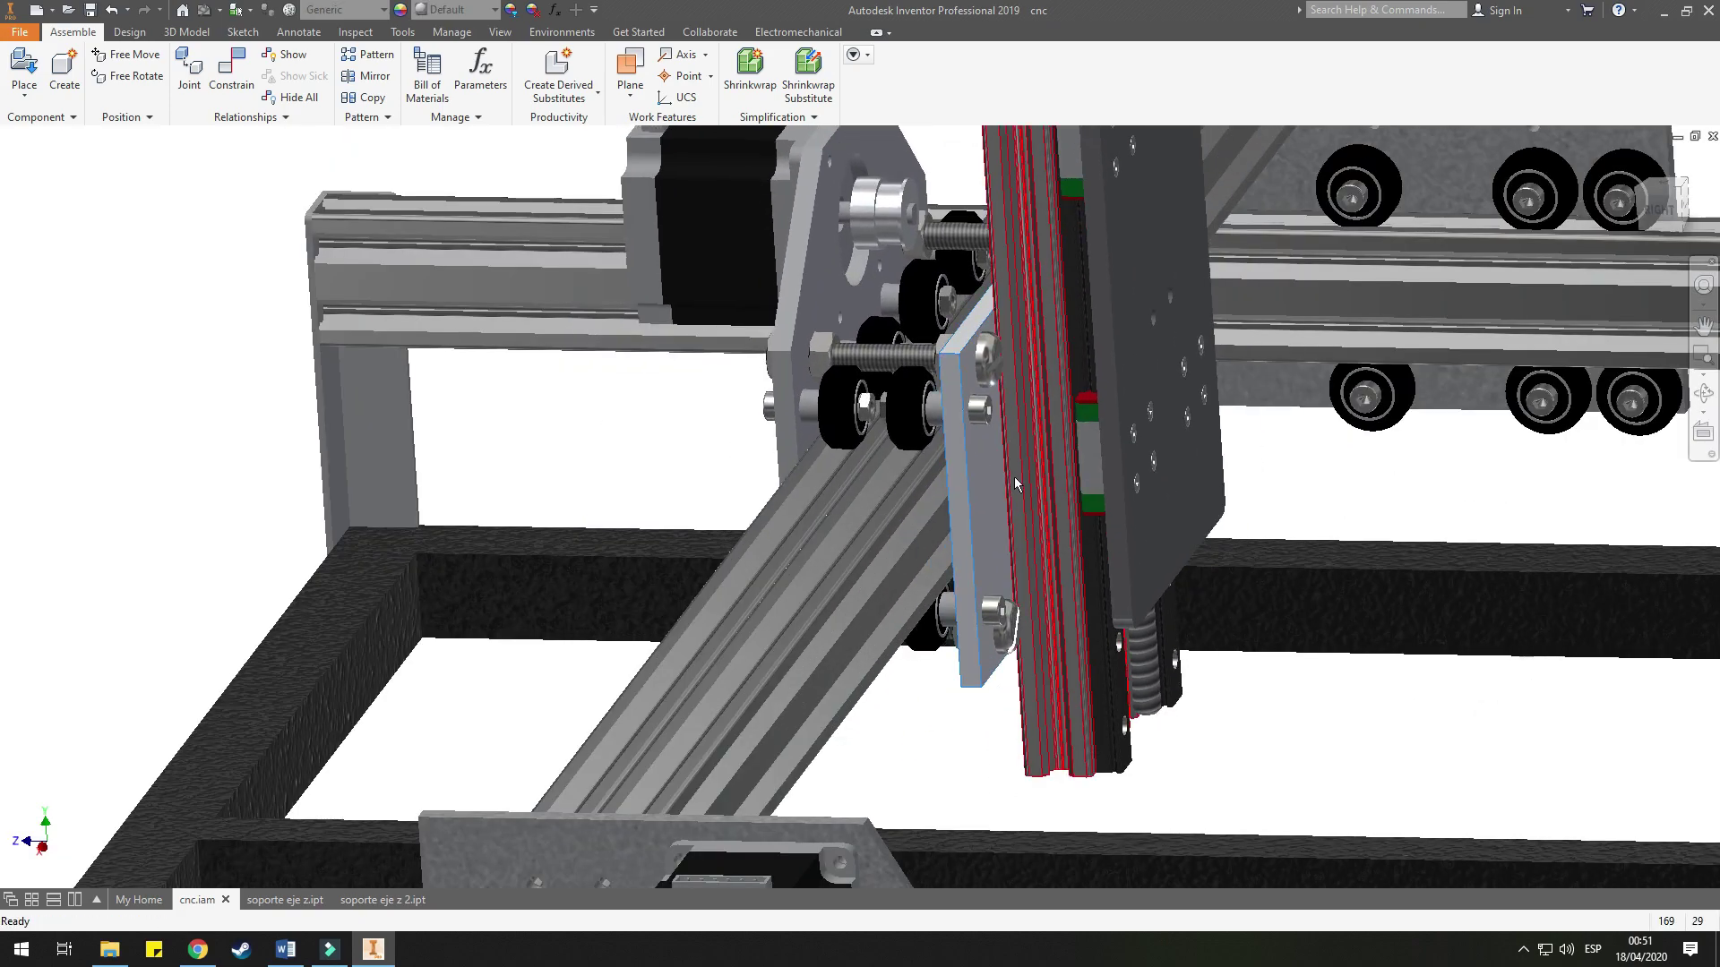
left_click(1084, 495)
left_click(1084, 480)
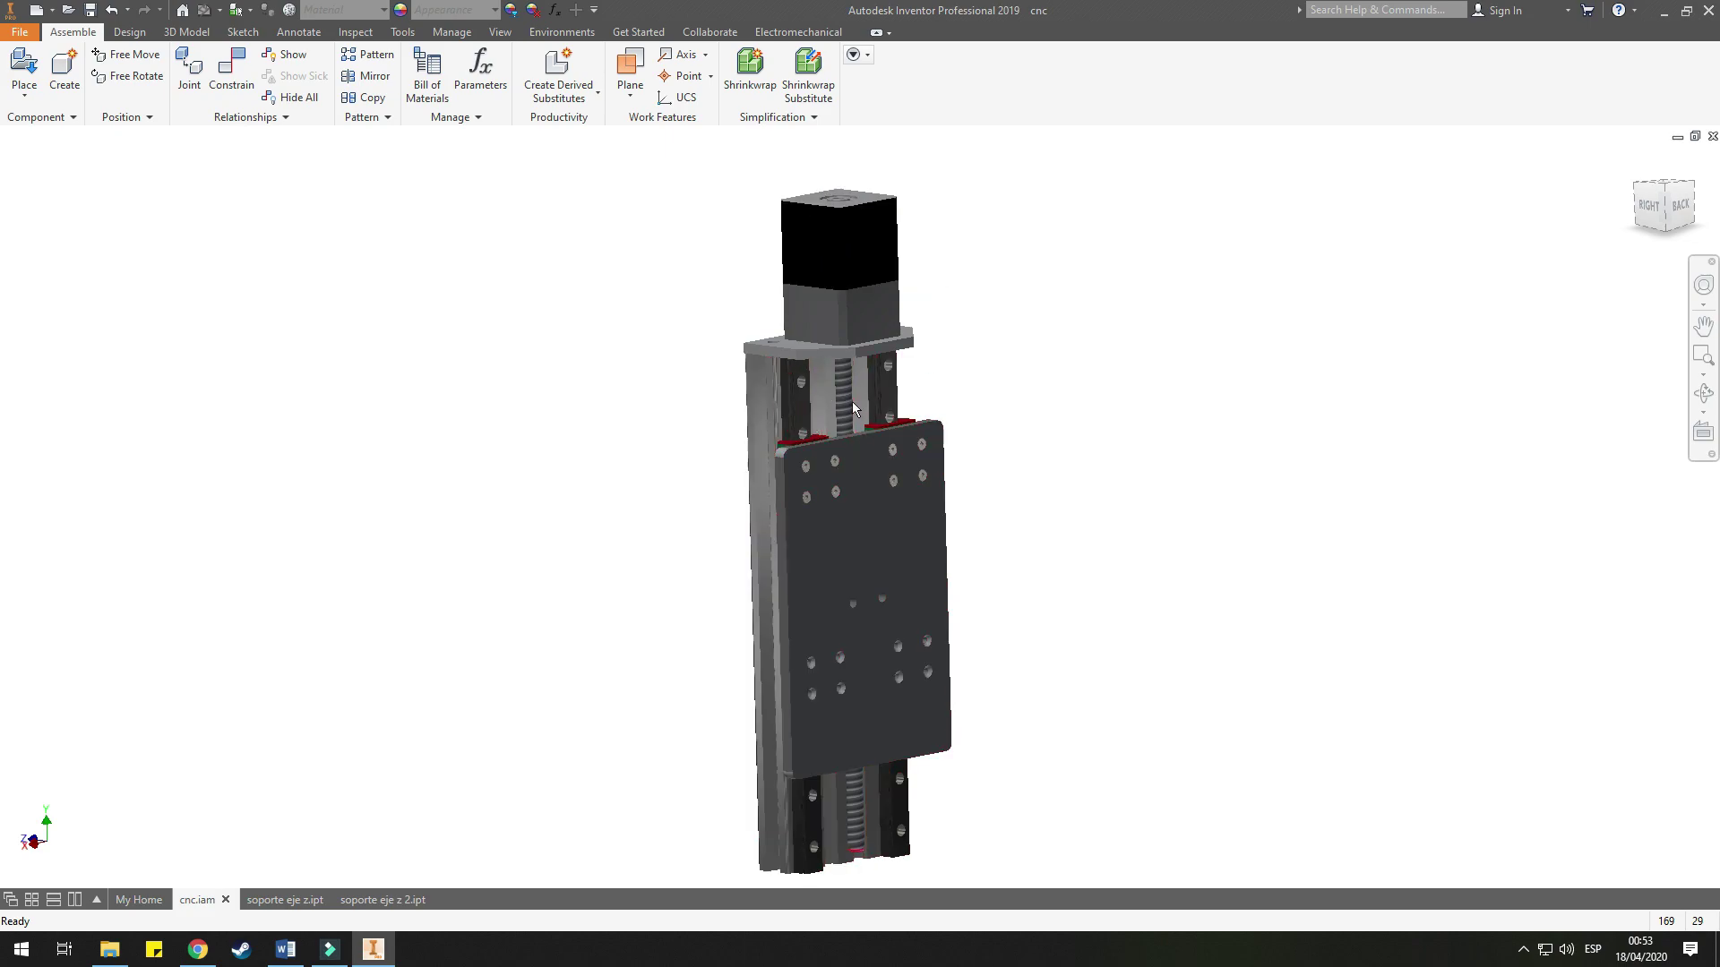
- Orbit the isolated Z-axis module from the side and above, cancelling an accidental plane creation
middle_click_drag(851, 401, 900, 425, "shift")
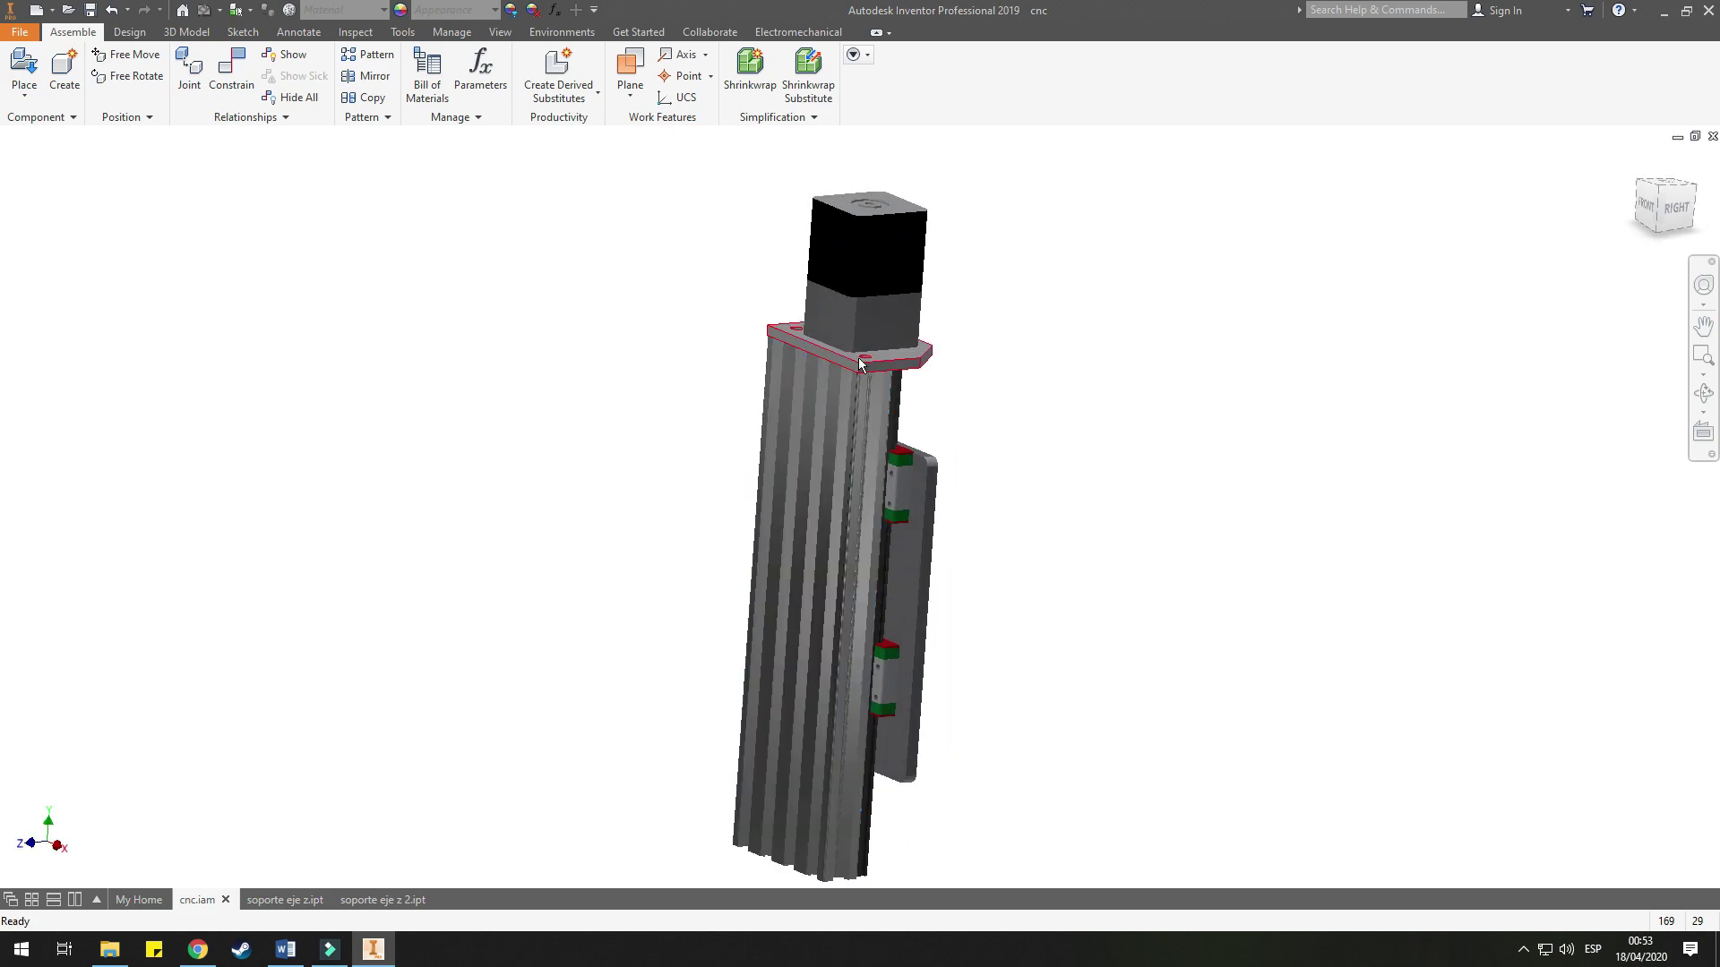
right_click(858, 363)
key("s")
middle_click_drag(853, 362, 805, 327, "shift")
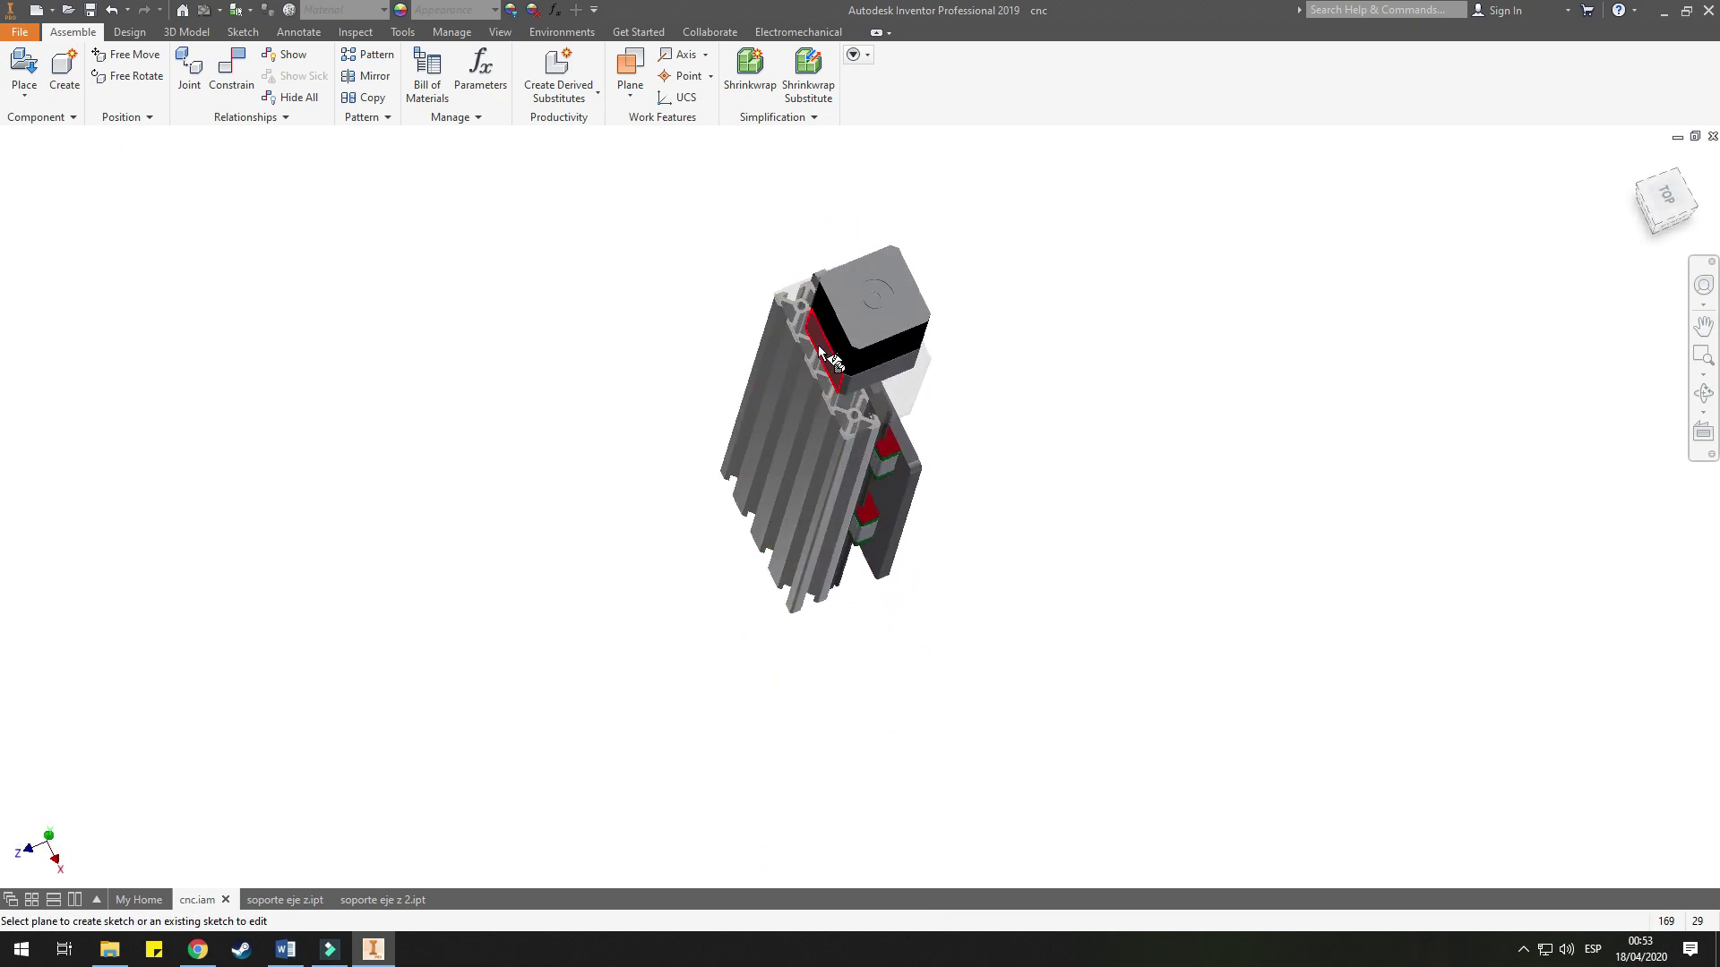
scroll(819, 346, "down", 5)
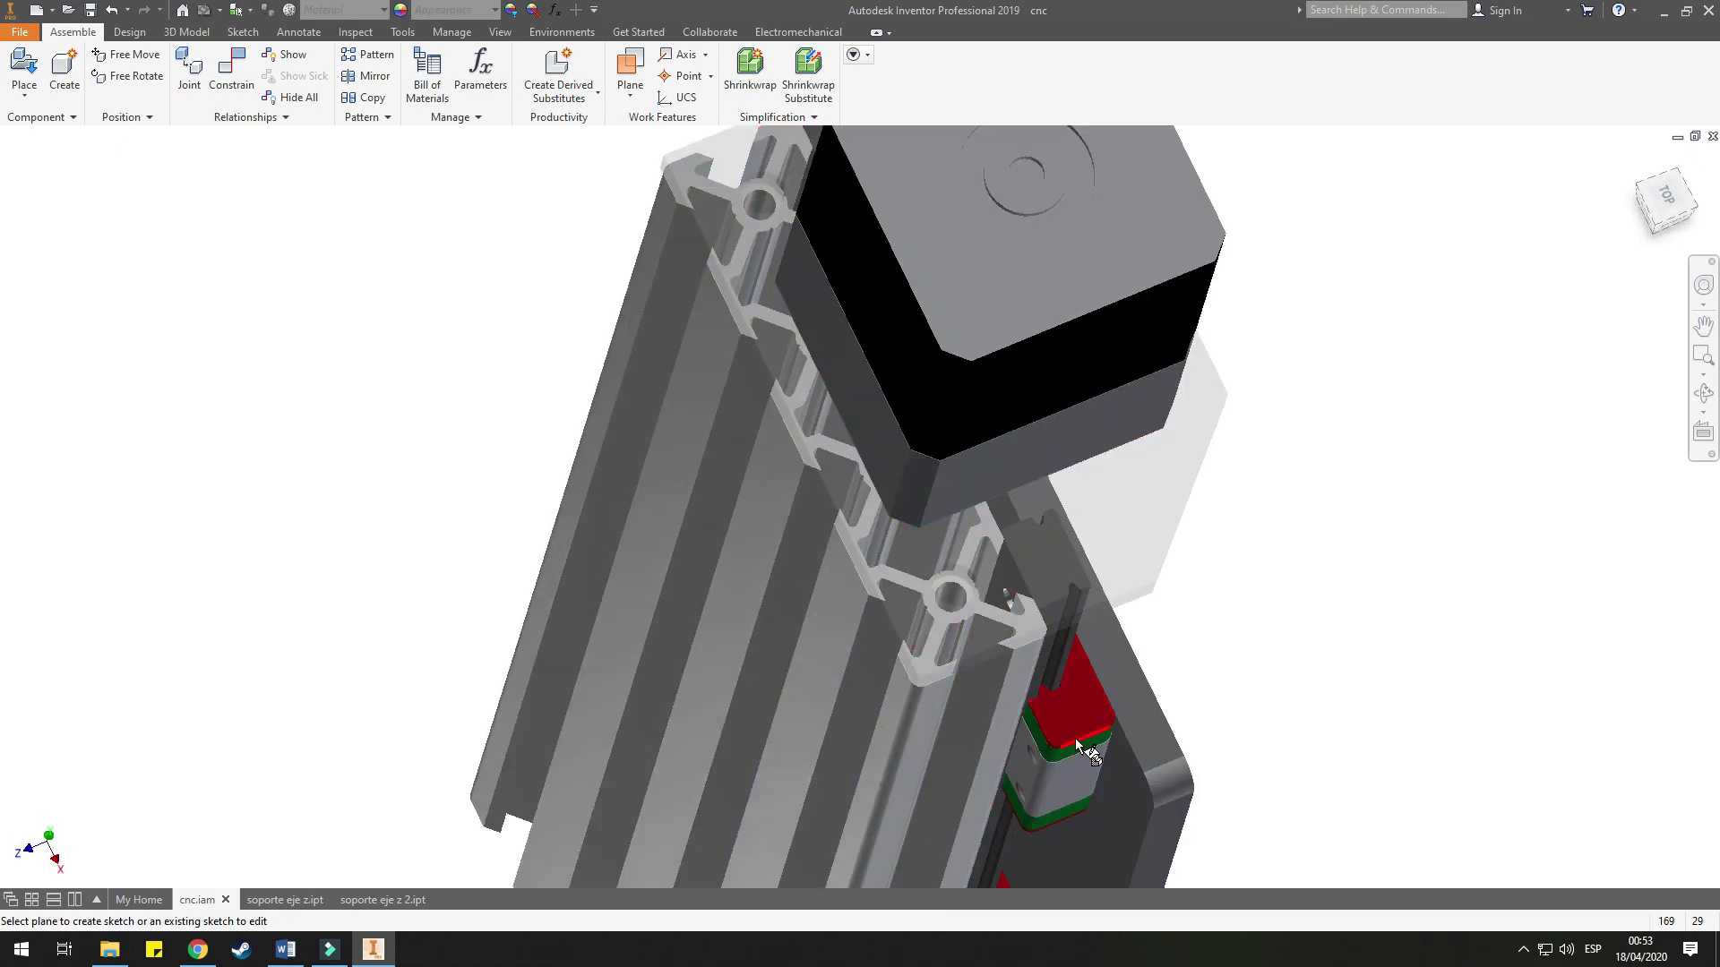
scroll(1074, 738, "up", 5)
middle_click_drag(1219, 399, 943, 541, "shift")
key("Escape")
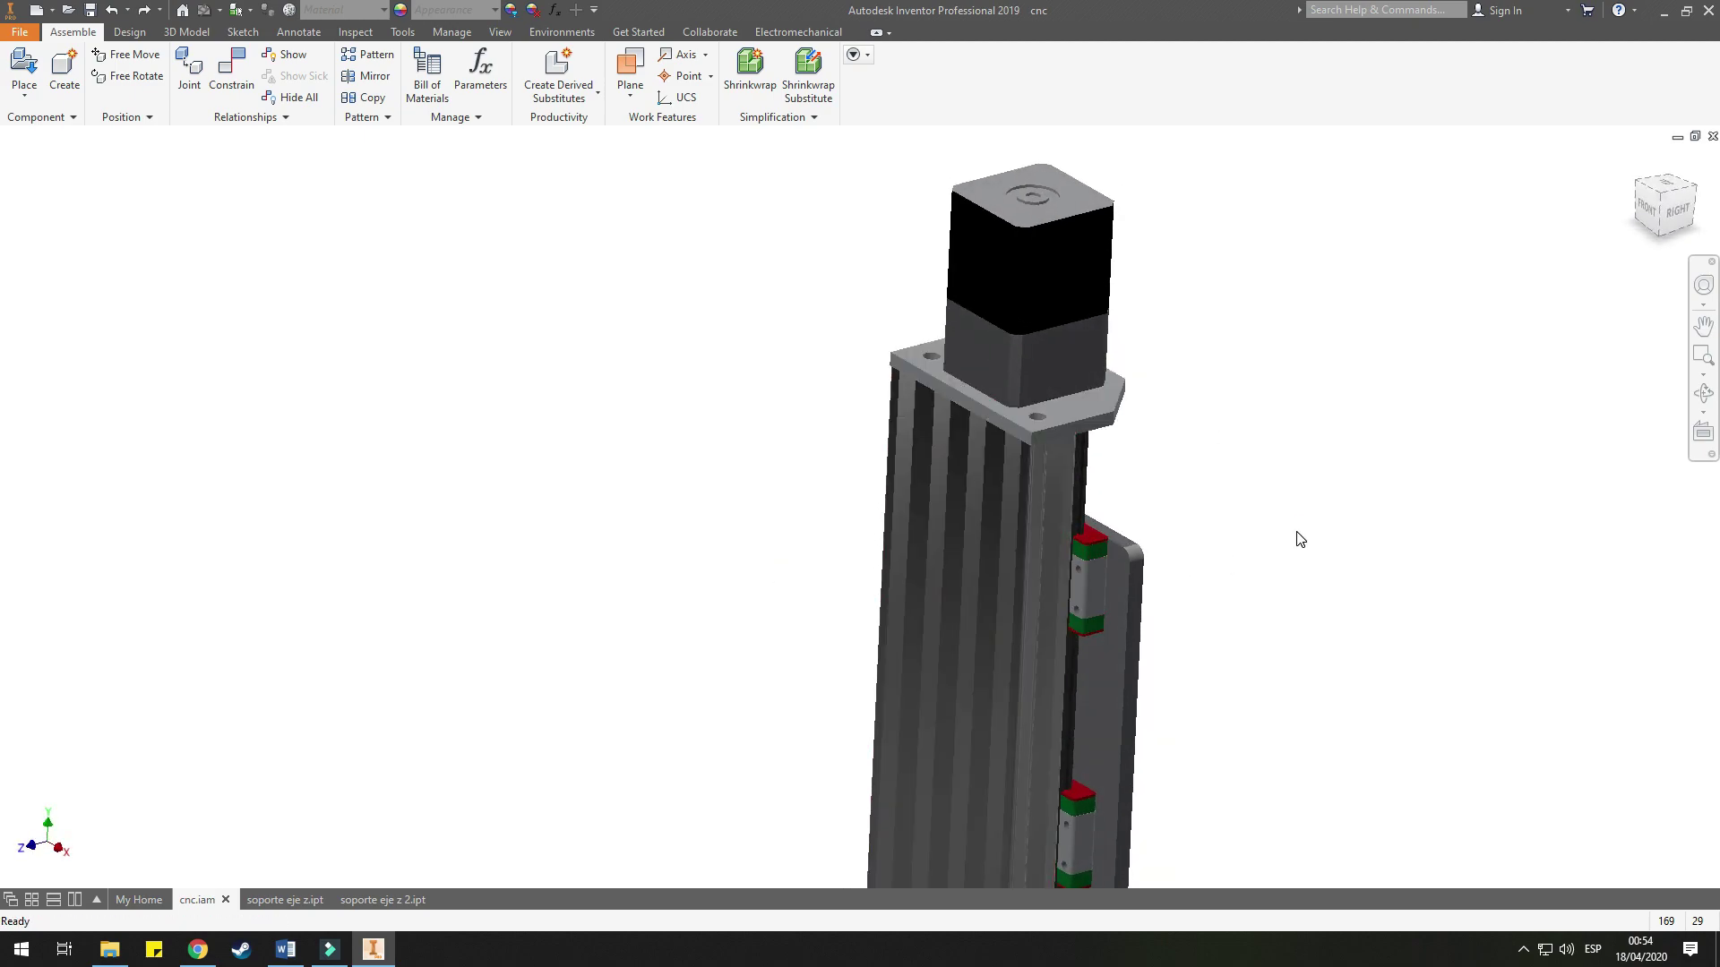
- Orbit to back and side views, then use Previous View to return to the mount-plate close-up
mouse_move(1298, 538)
middle_mouse_down("shift")
mouse_move(1055, 387)
mouse_move(1113, 385)
mouse_move(1012, 385)
middle_mouse_up("shift")
scroll(1012, 385, "down", 3)
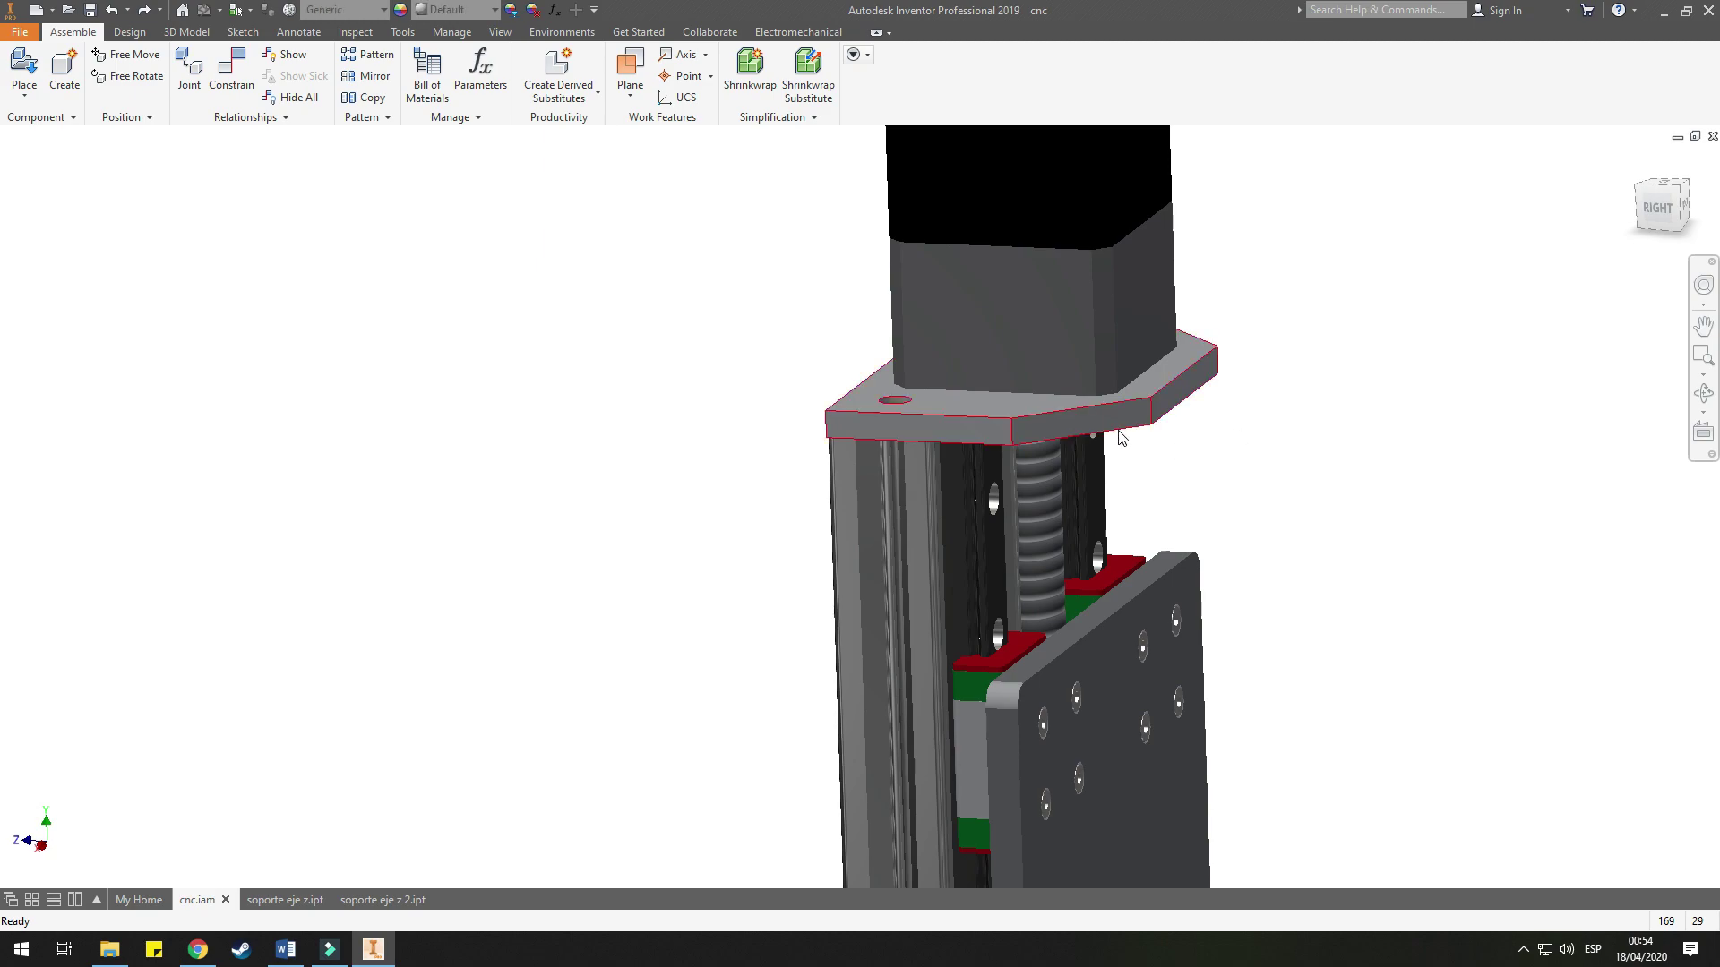
scroll(1169, 478, "up", 3)
mouse_move(1171, 480)
middle_mouse_down("shift")
mouse_move(1185, 480)
mouse_move(1146, 244)
mouse_move(1405, 373)
mouse_move(1518, 373)
mouse_move(1150, 288)
mouse_move(1455, 299)
mouse_move(1111, 470)
mouse_move(1079, 448)
mouse_move(998, 473)
middle_mouse_up("shift")
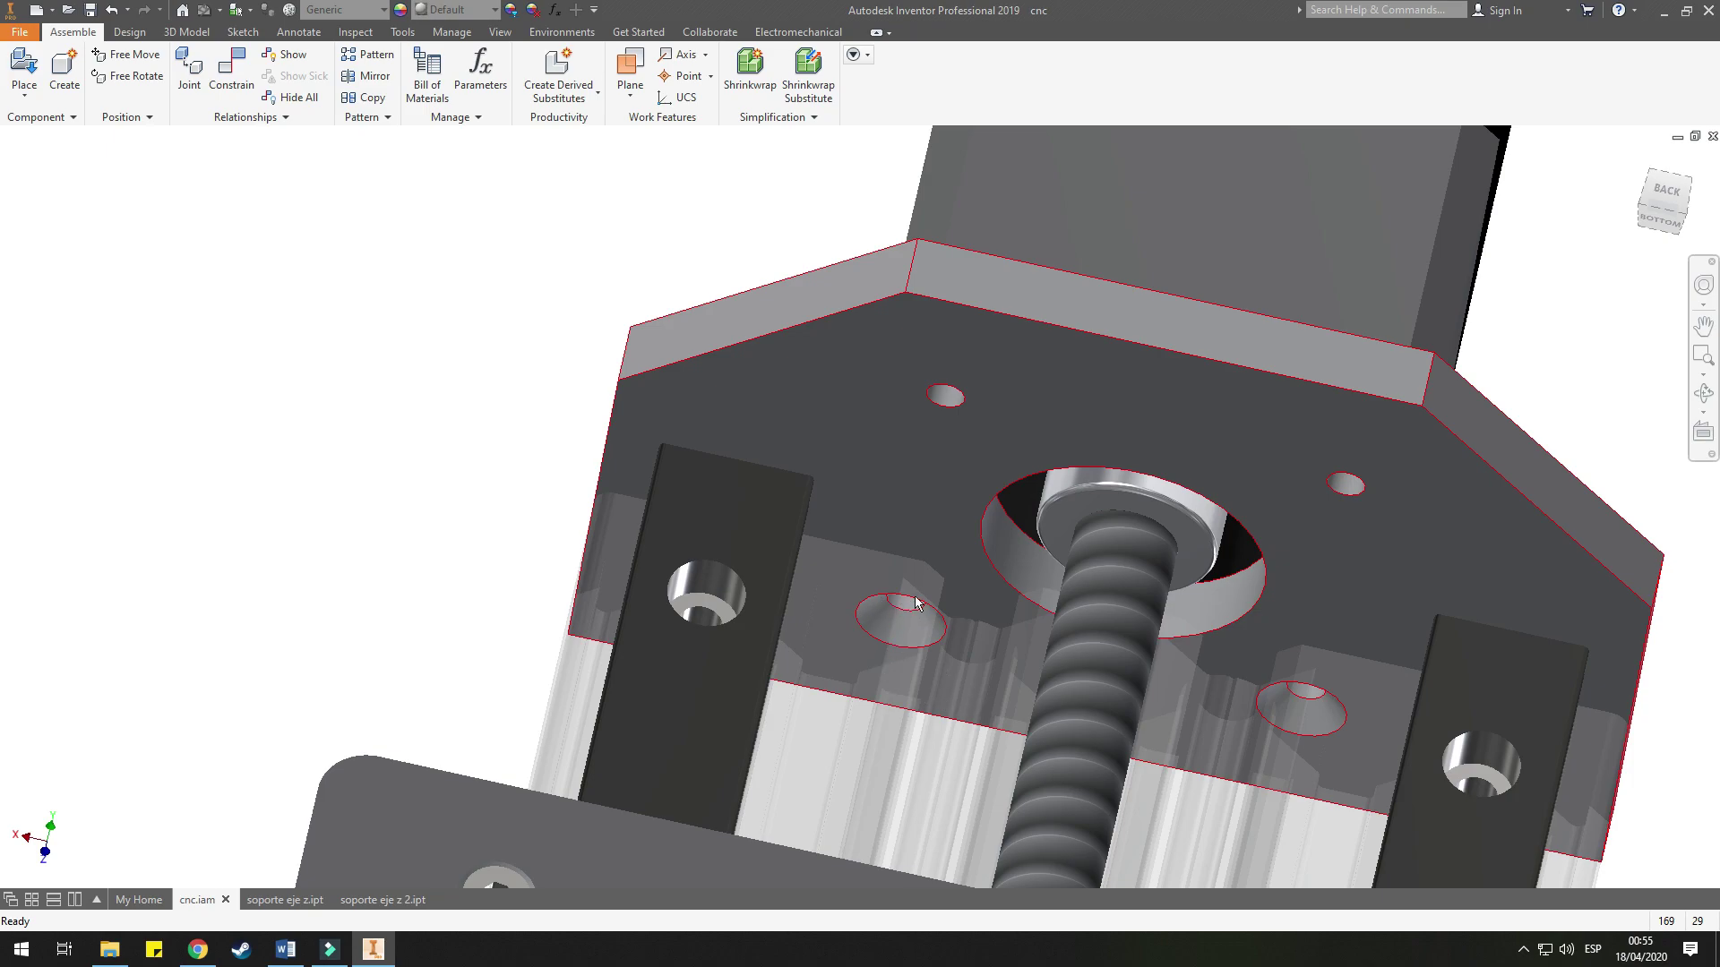
key("F5")
key("F5")
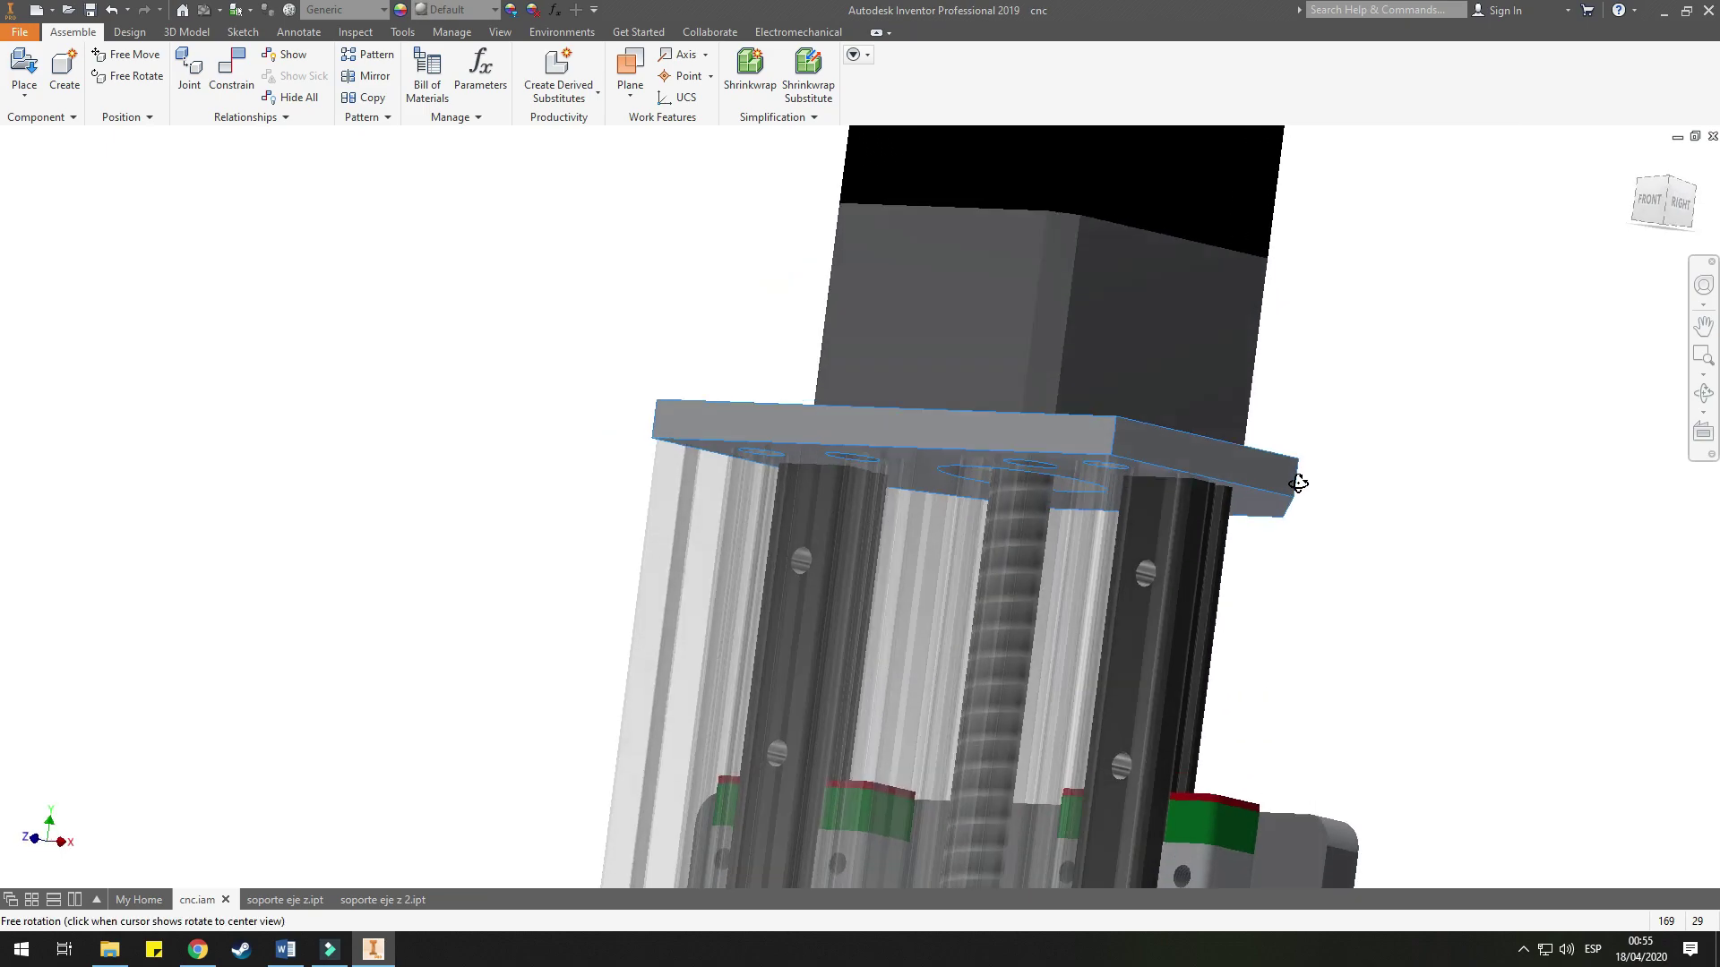
key("F5")
key("F5")
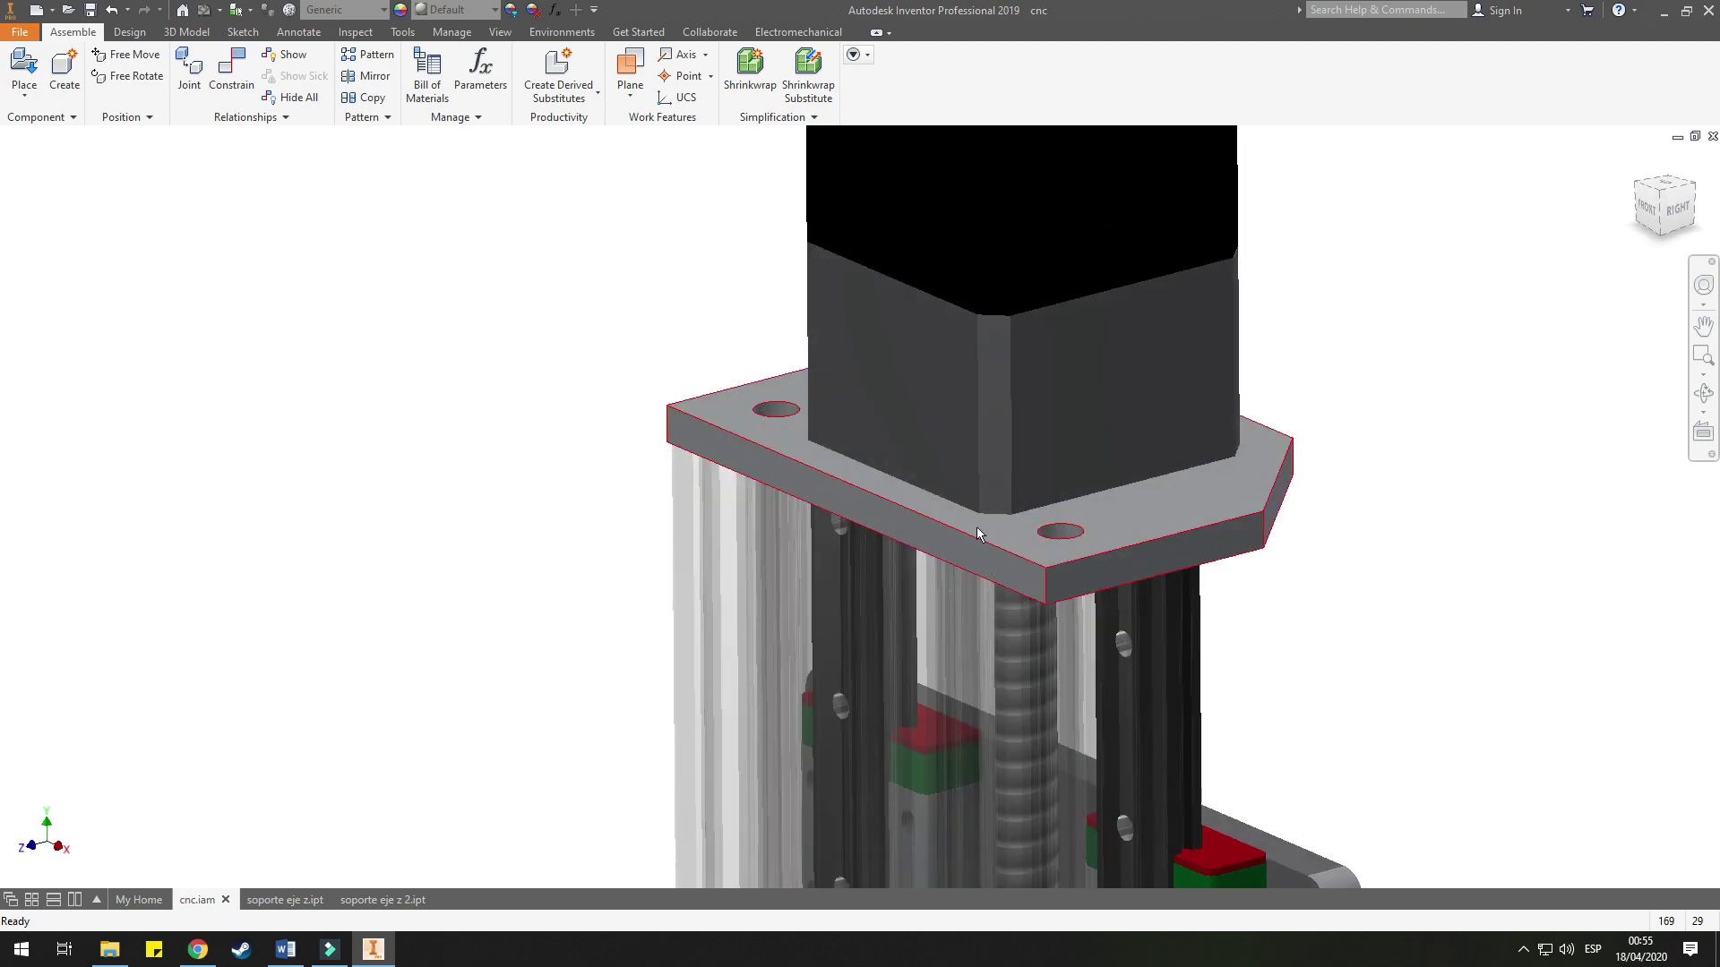
mouse_move(971, 523)
middle_mouse_down("shift")
mouse_move(868, 520)
mouse_move(806, 568)
middle_mouse_up("shift")
key("F5")
- Make the housing under the motor transparent to reveal the coupling
right_click(1052, 432)
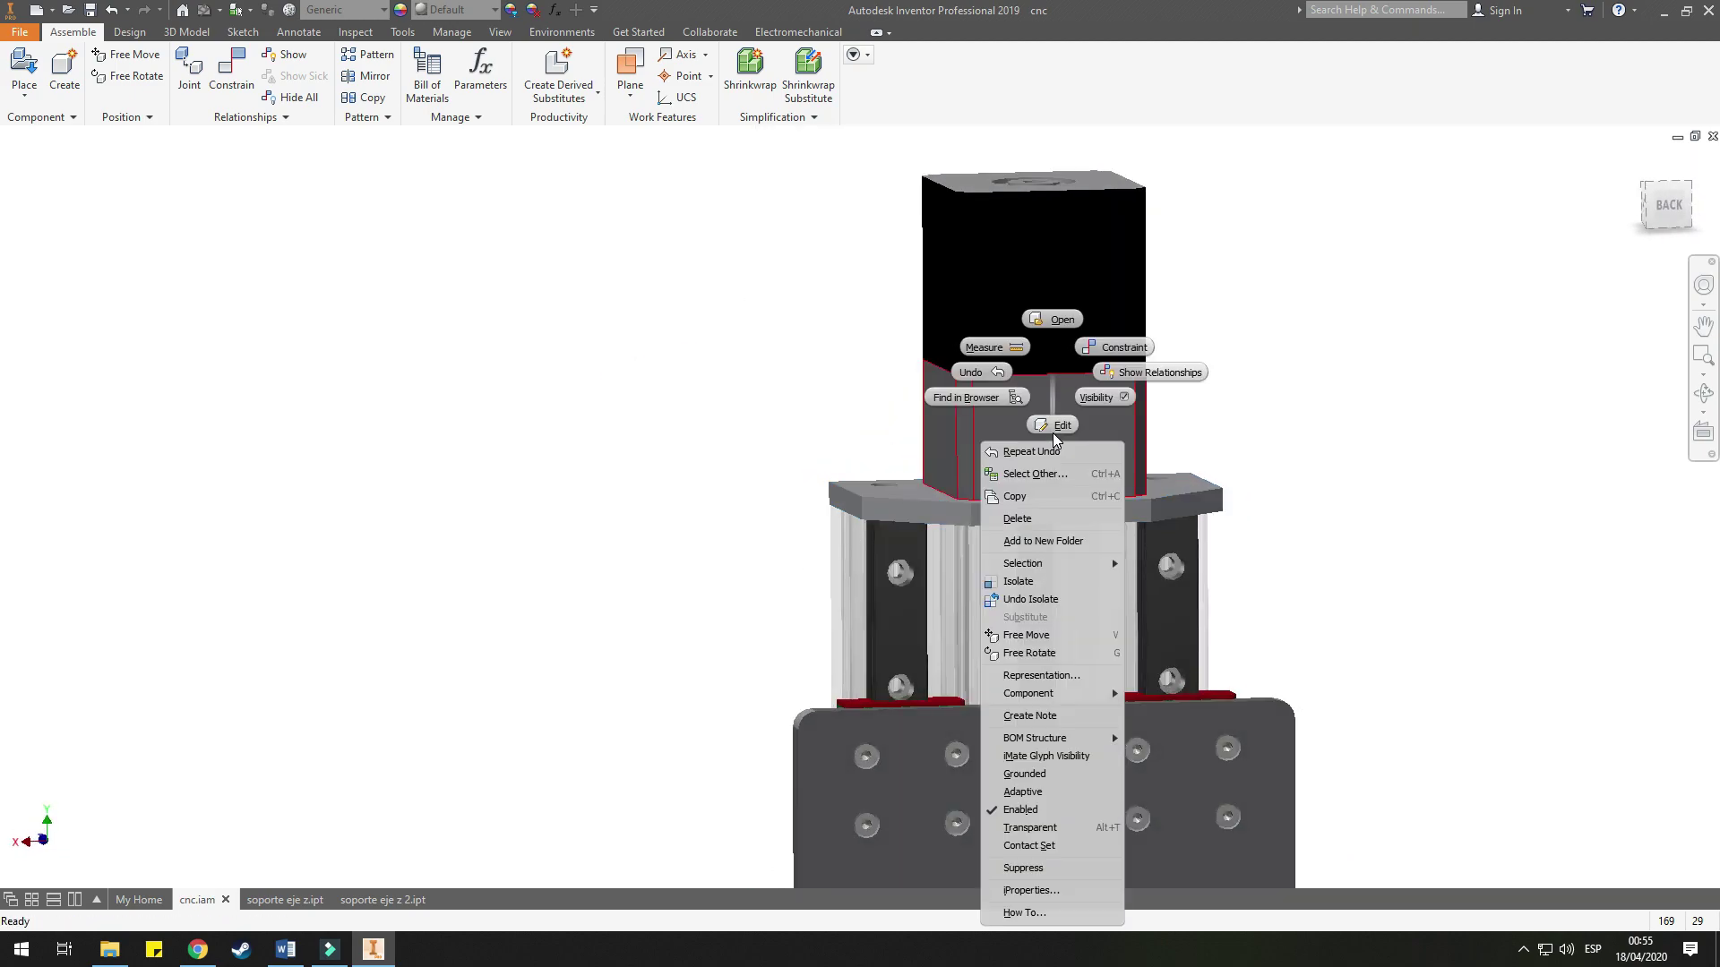
key("alt+t")
mouse_move(996, 419)
middle_mouse_down("shift")
mouse_move(1055, 453)
mouse_move(1046, 421)
middle_mouse_up("shift")
scroll(1055, 453, "down", 2)
scroll(1050, 428, "down", 2)
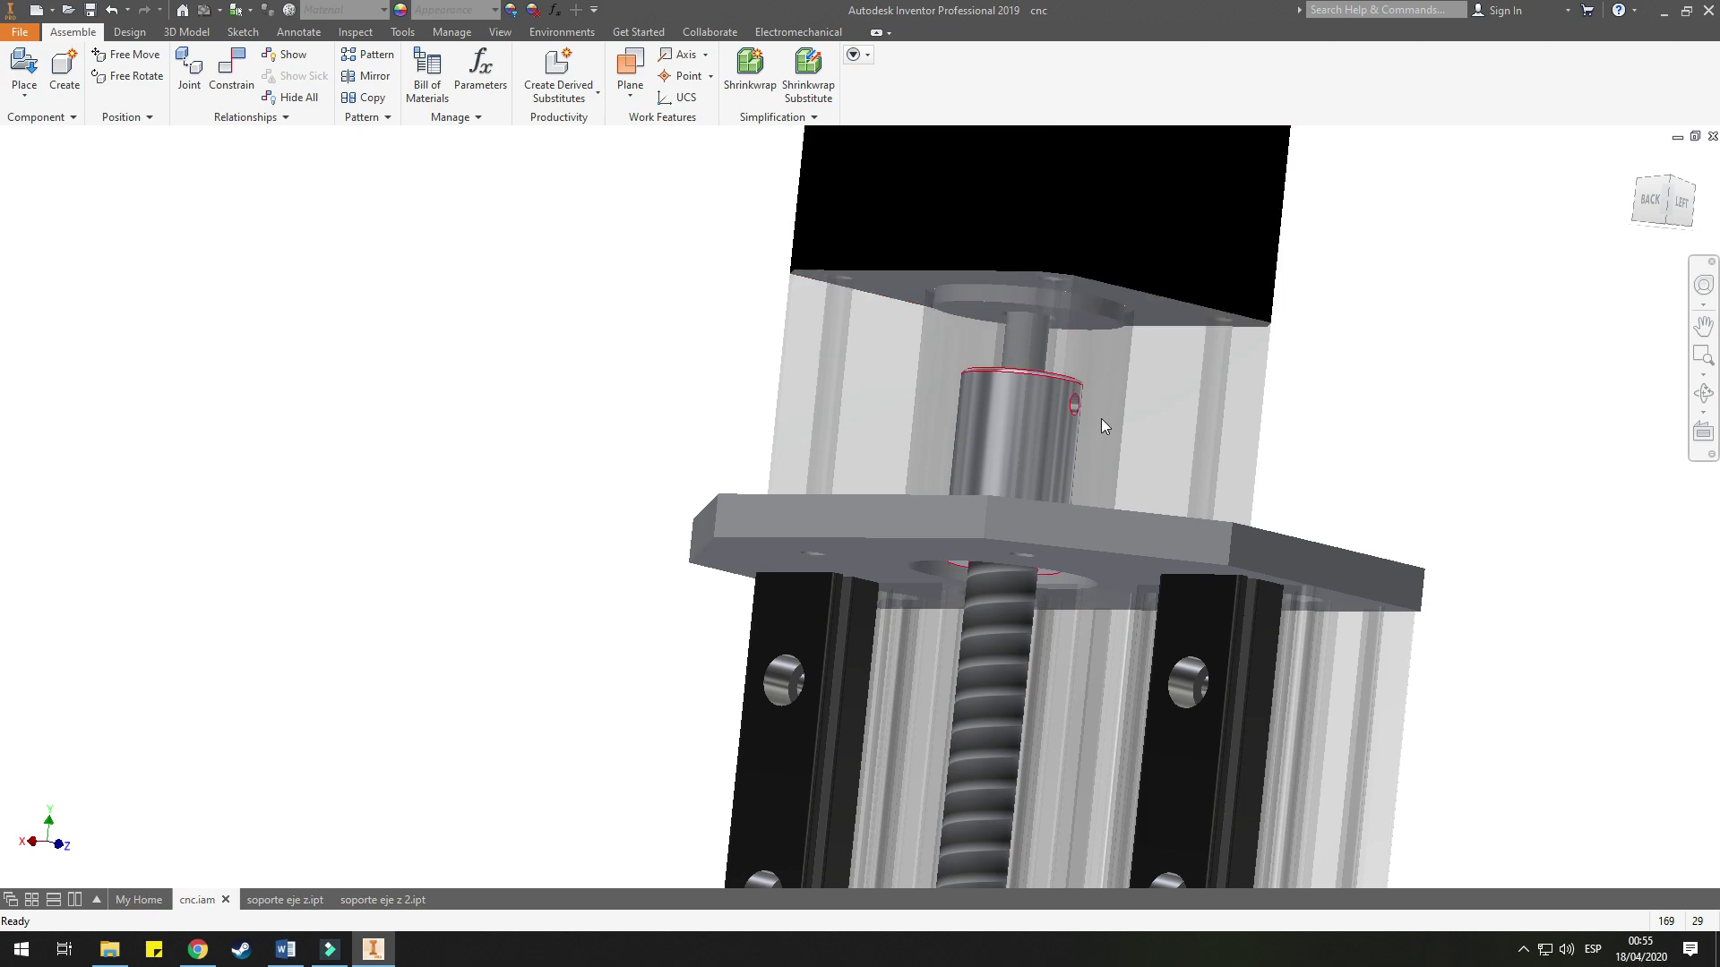
scroll(1100, 417, "up", 3)
scroll(889, 600, "up", 5)
- Select the carriage plate and slide it higher up the rails
mouse_move(978, 661)
middle_mouse_down("shift")
mouse_move(1123, 698)
mouse_move(1190, 622)
mouse_move(1159, 740)
mouse_move(1037, 848)
mouse_move(948, 788)
mouse_move(1159, 487)
mouse_move(1271, 507)
mouse_move(1132, 498)
middle_mouse_up("shift")
scroll(991, 566, "down", 5)
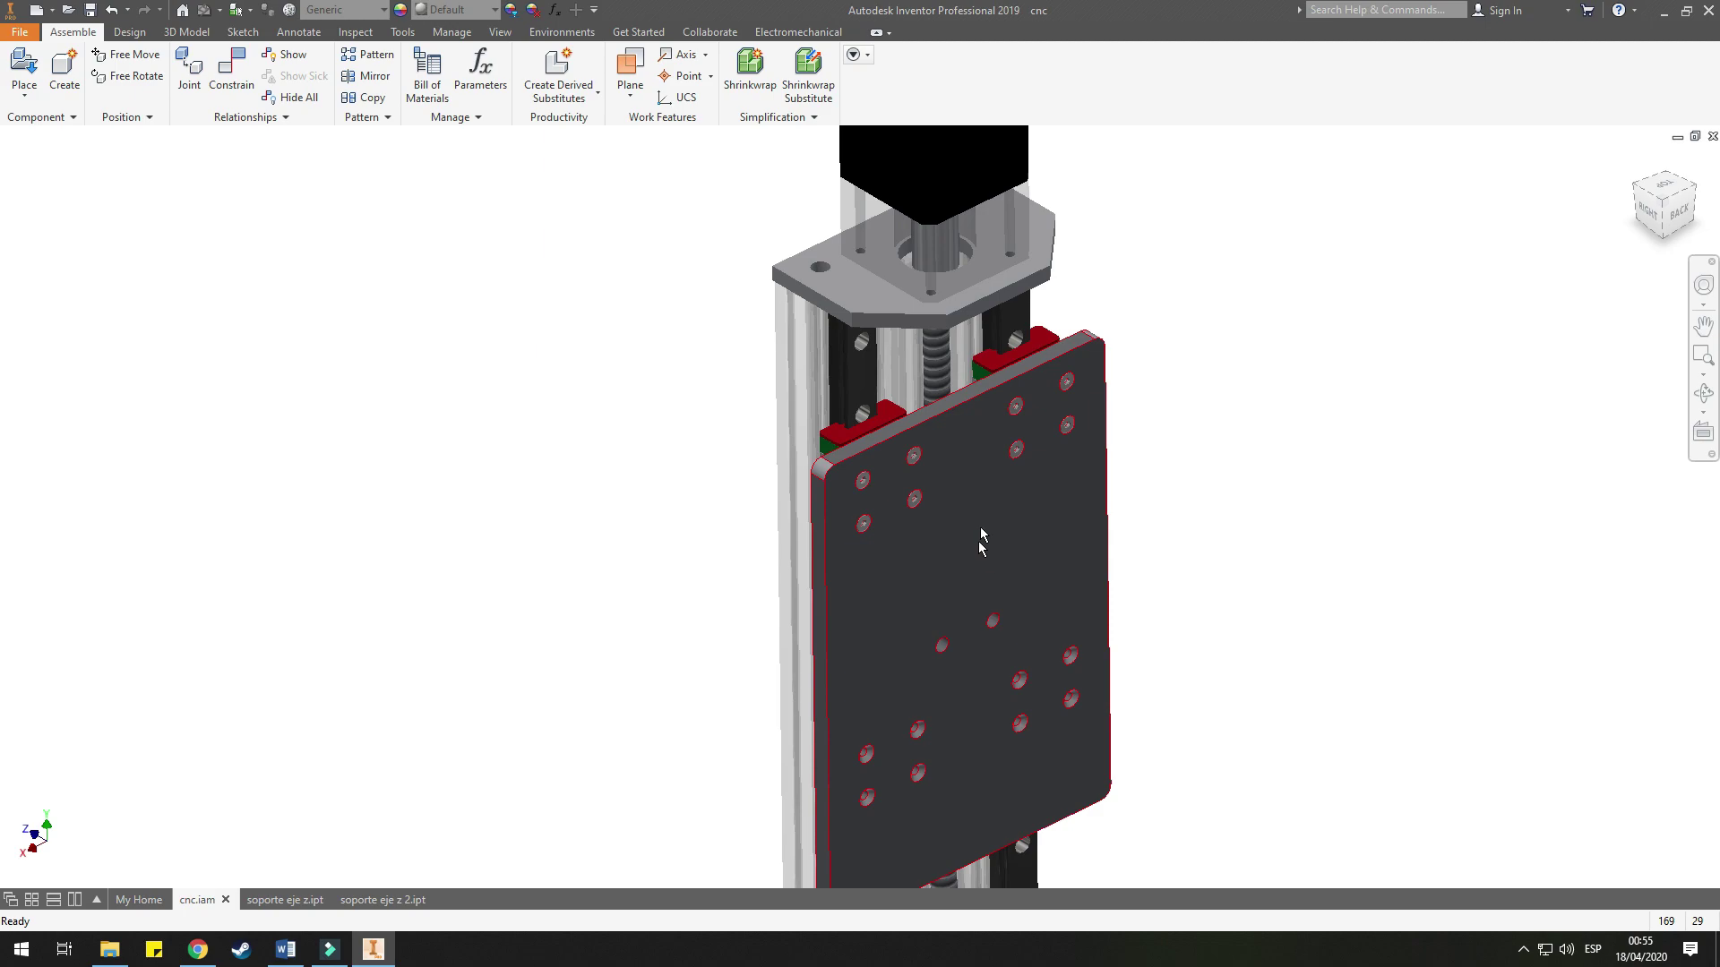
scroll(940, 594, "down", 3)
scroll(991, 615, "up", 3)
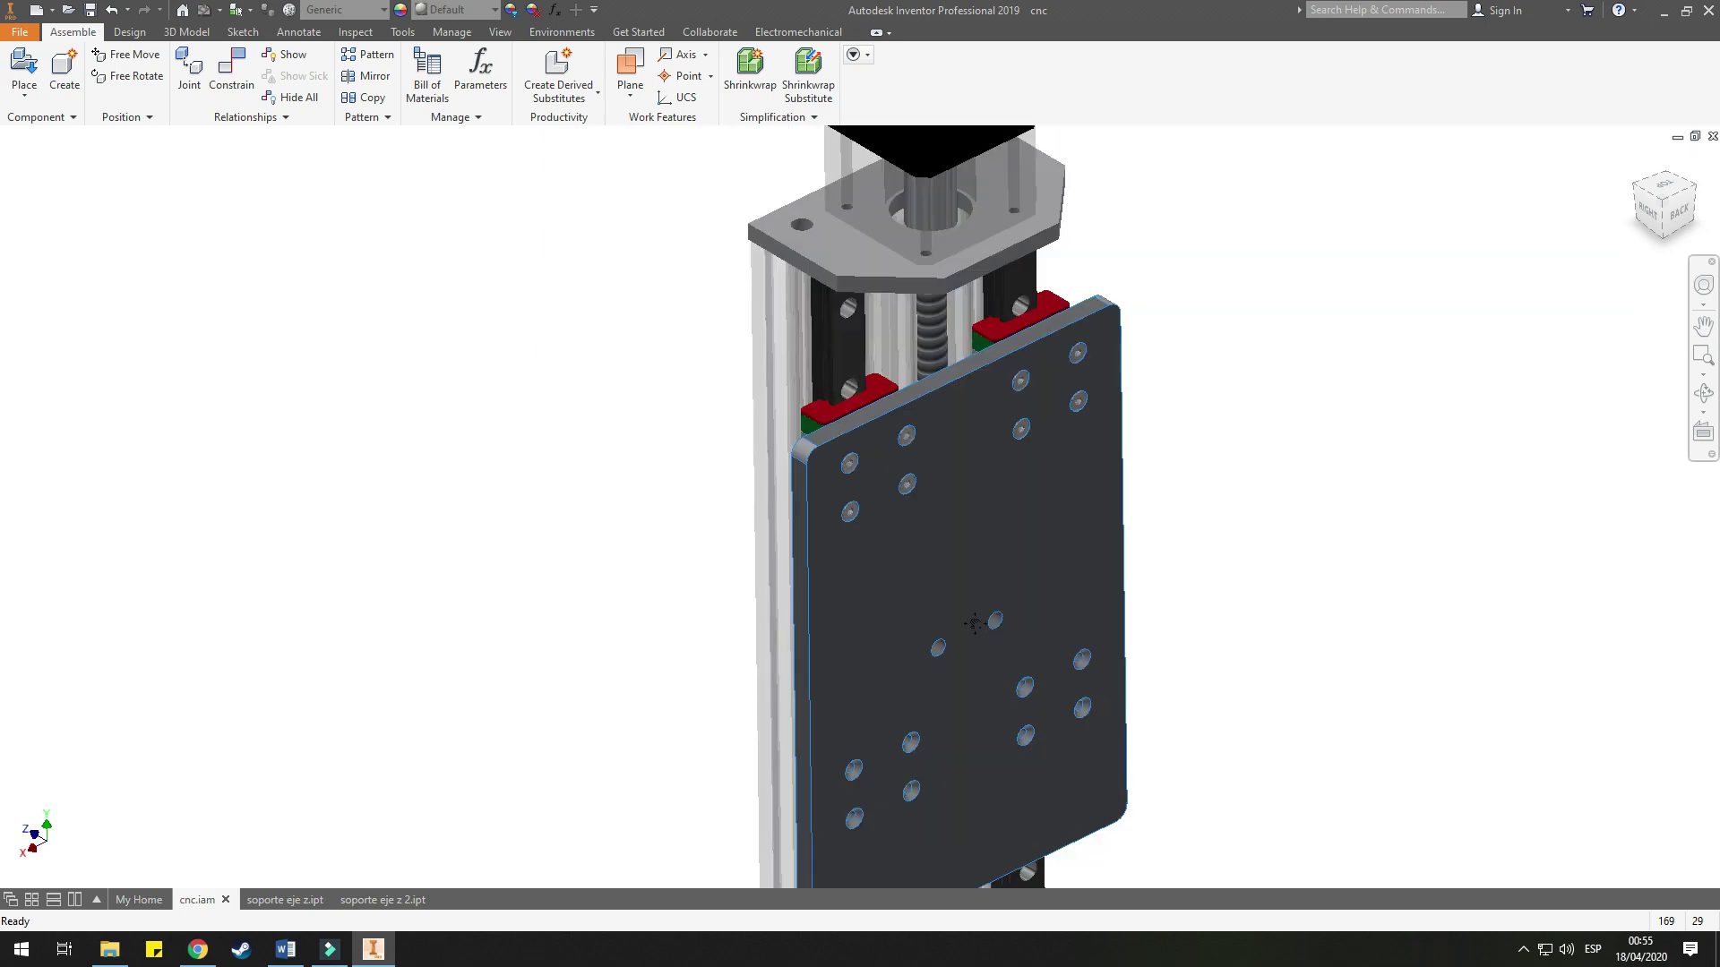
left_click(988, 657)
key("Escape")
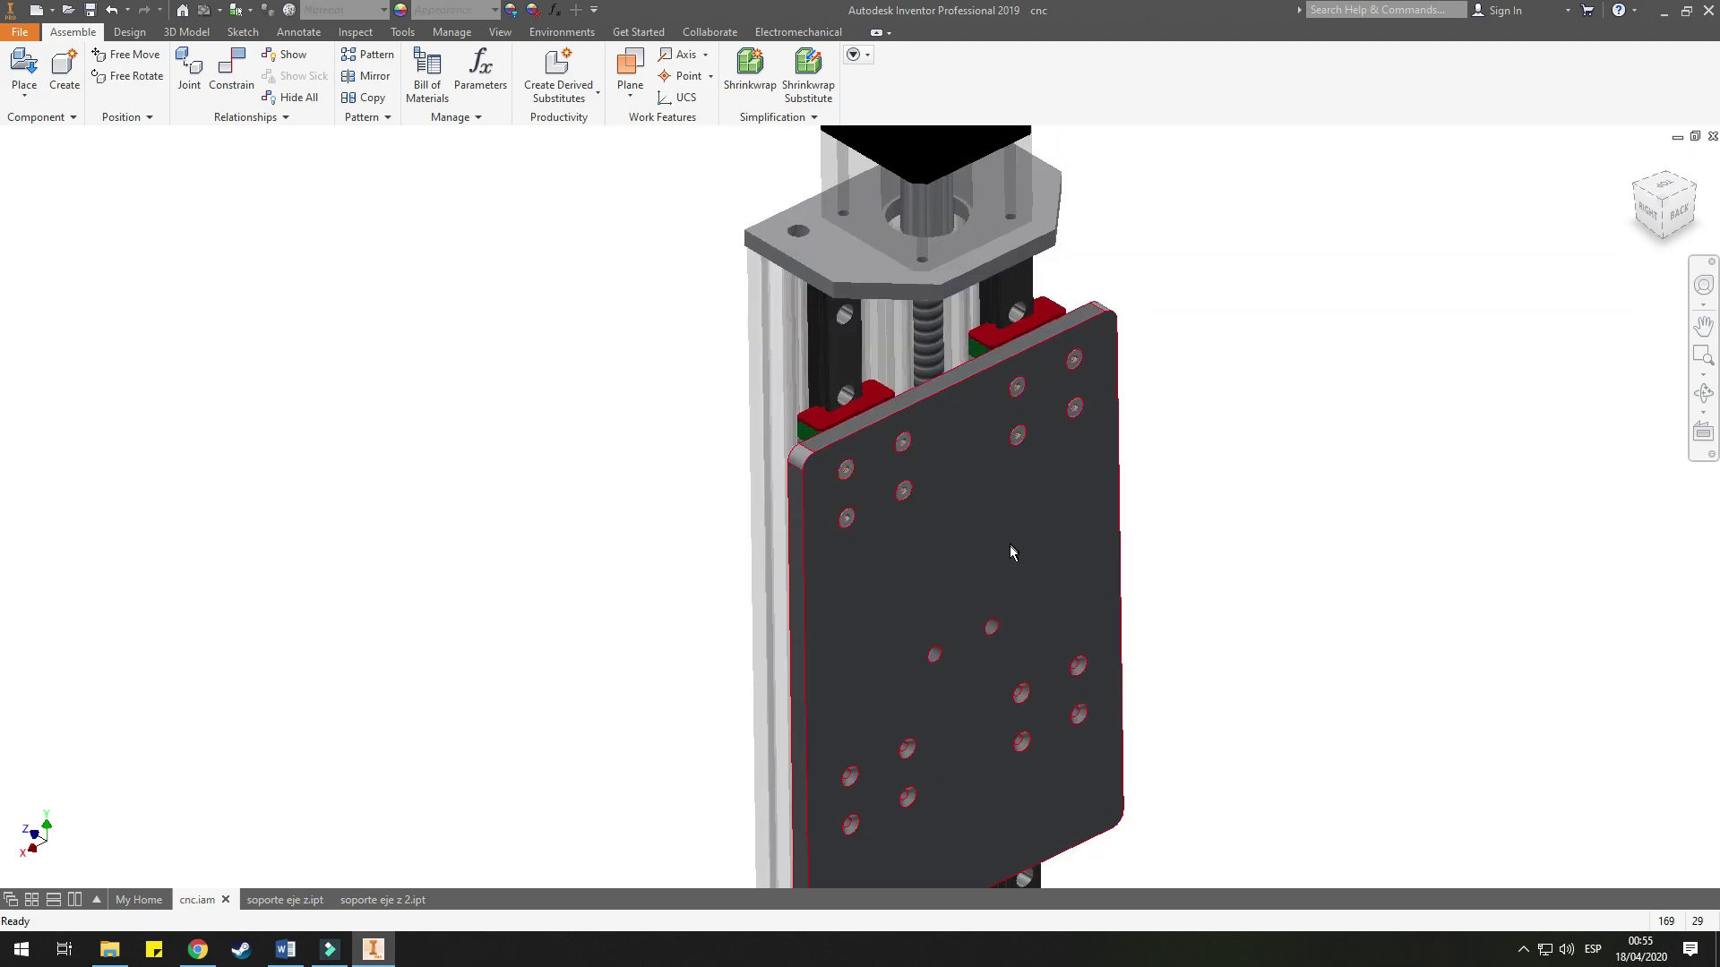
left_click(1010, 517)
mouse_move(1093, 564)
left_mouse_down()
mouse_move(1082, 467)
mouse_move(1108, 638)
left_mouse_up()
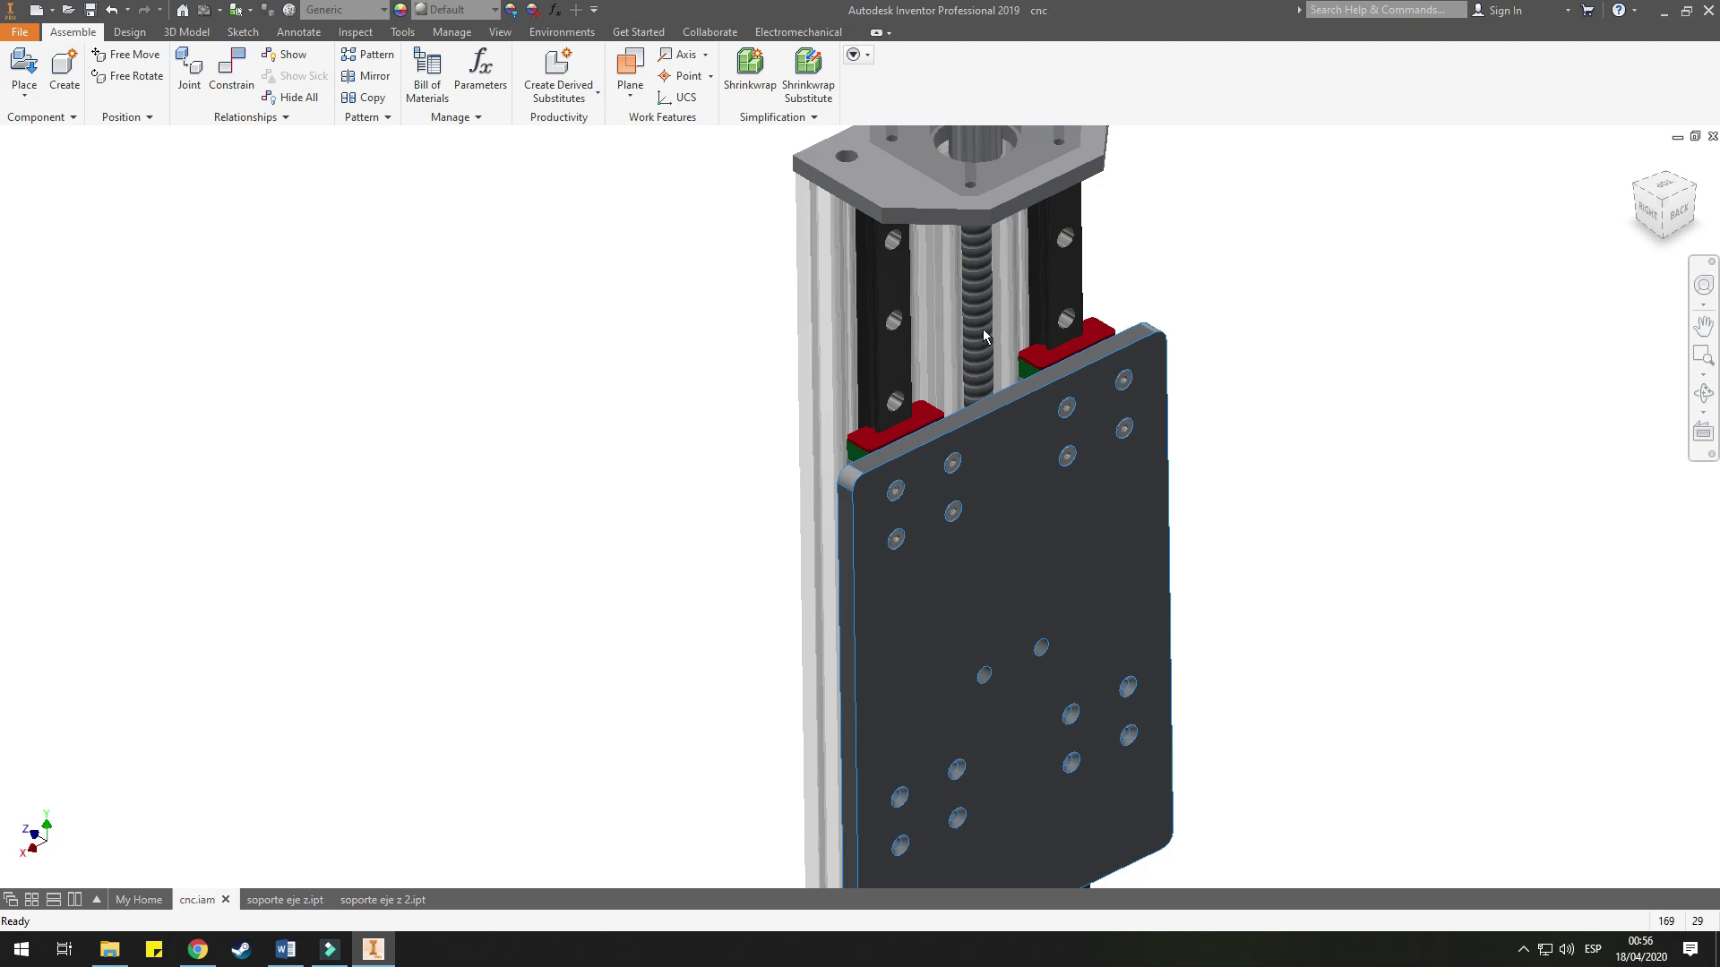
mouse_move(1019, 535)
left_mouse_down()
mouse_move(1011, 383)
mouse_move(1012, 573)
left_mouse_up()
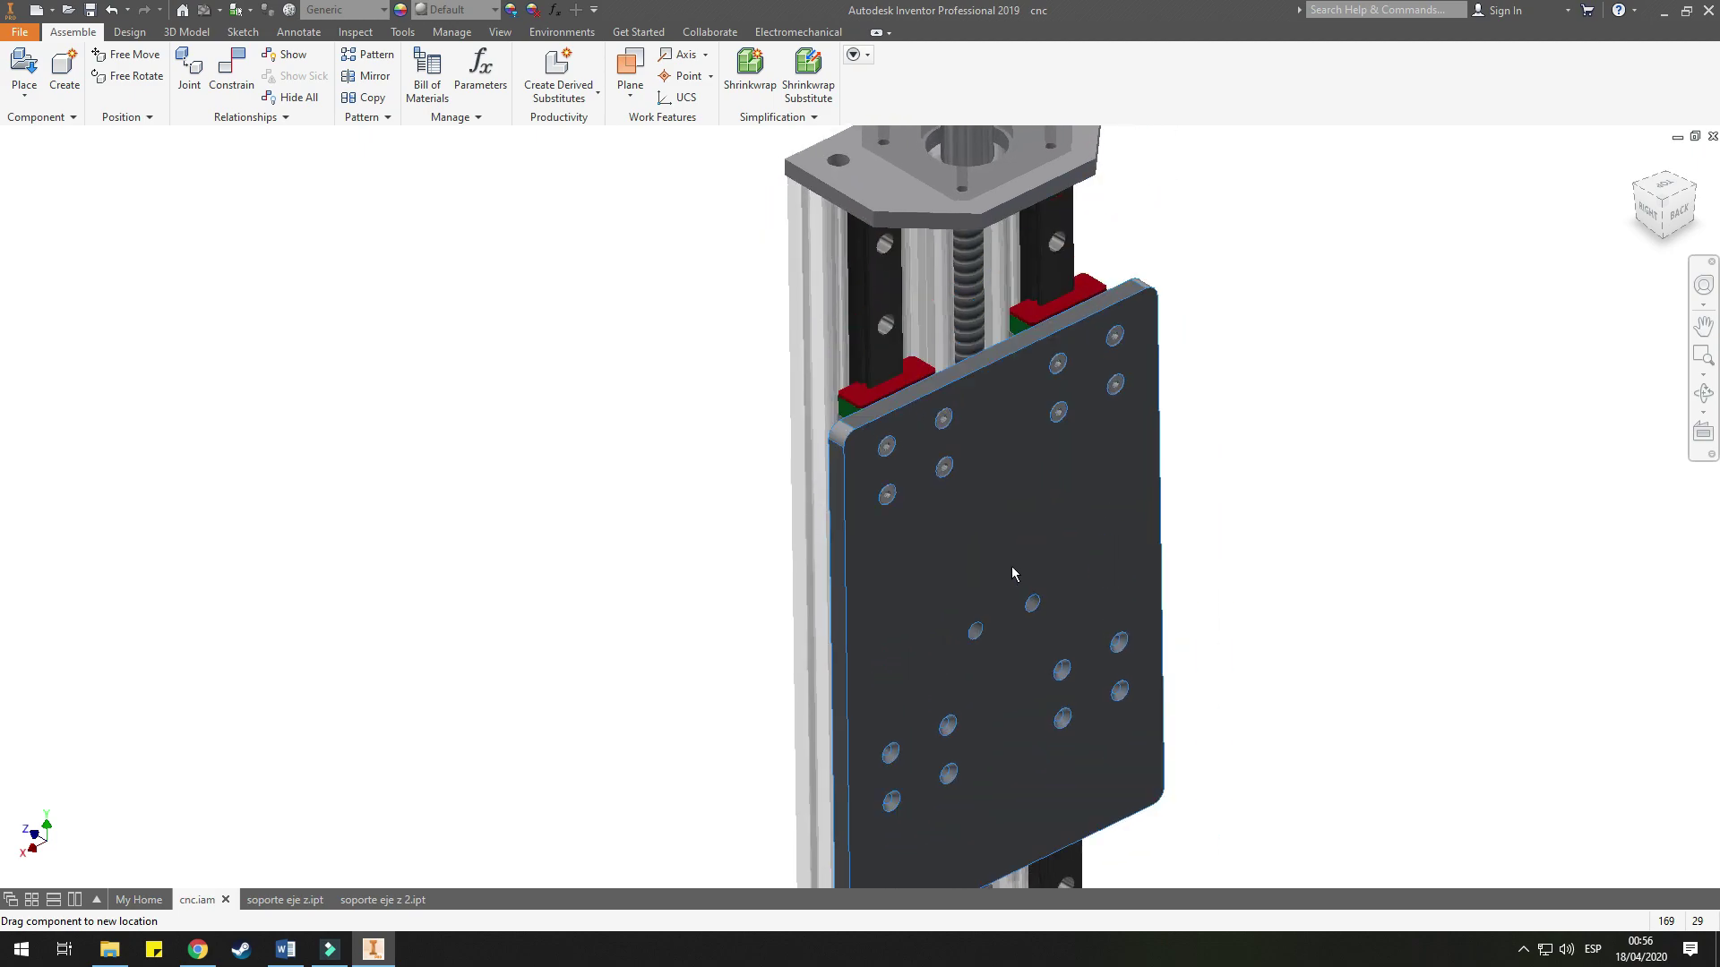
- Orbit around the Z-axis carriage and nudge it along the gantry and back
scroll(1317, 573, "down", 3)
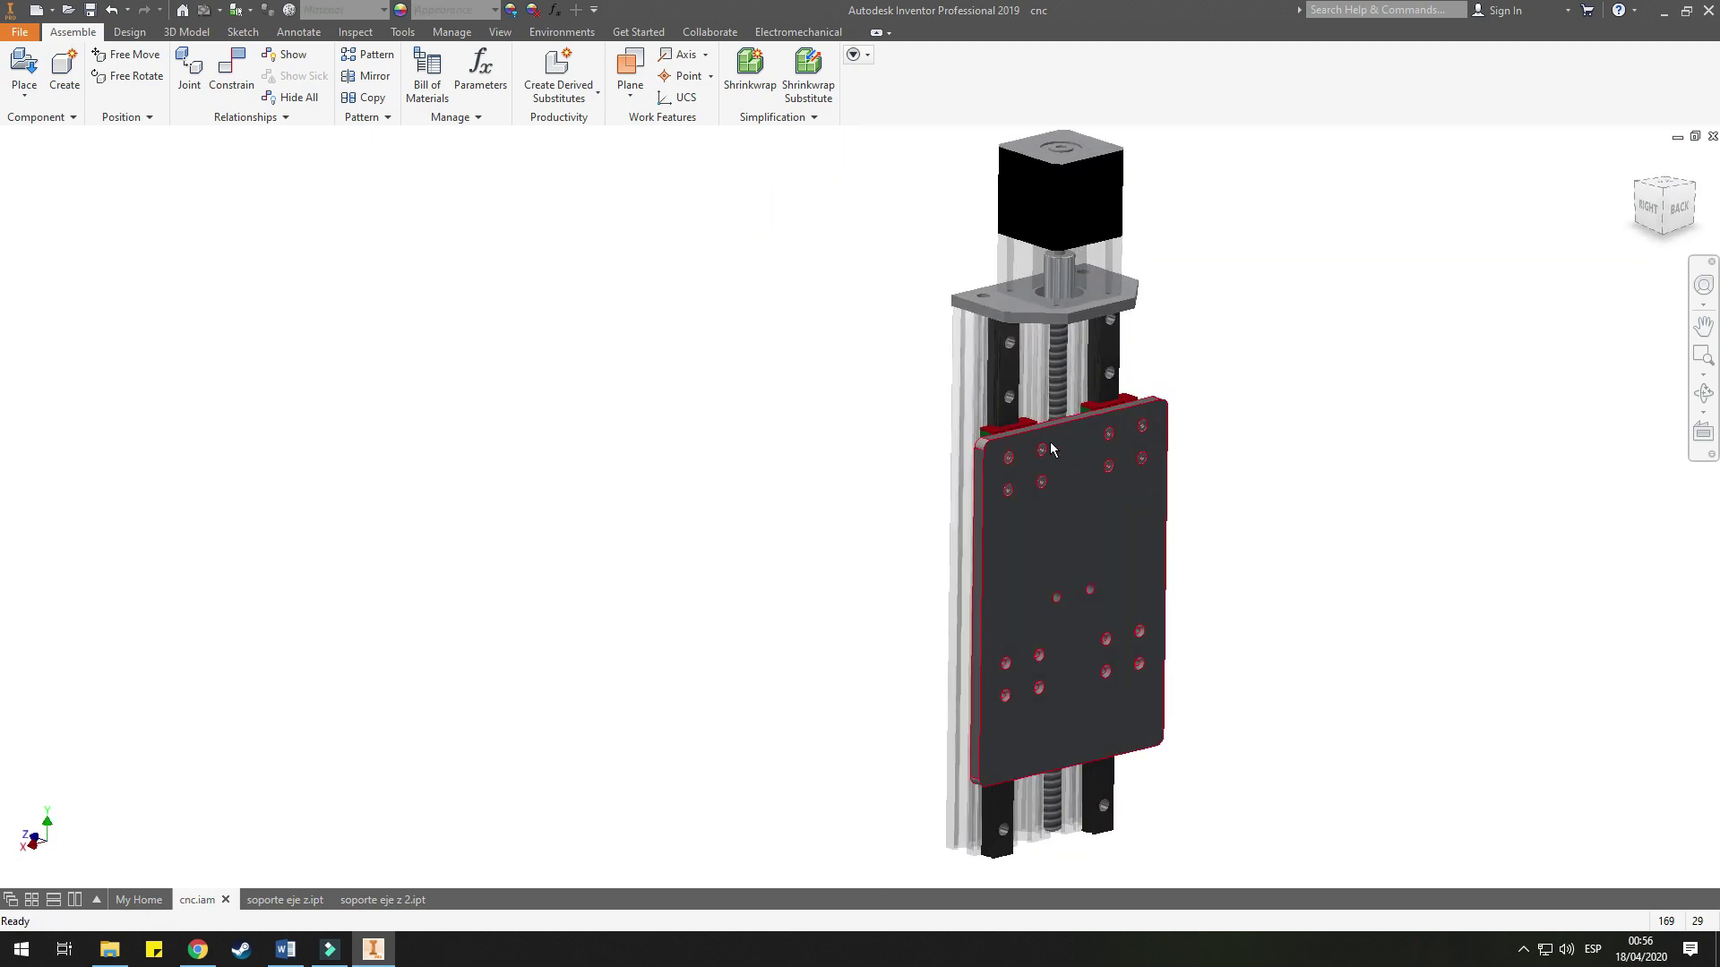
scroll(1007, 378, "up", 5)
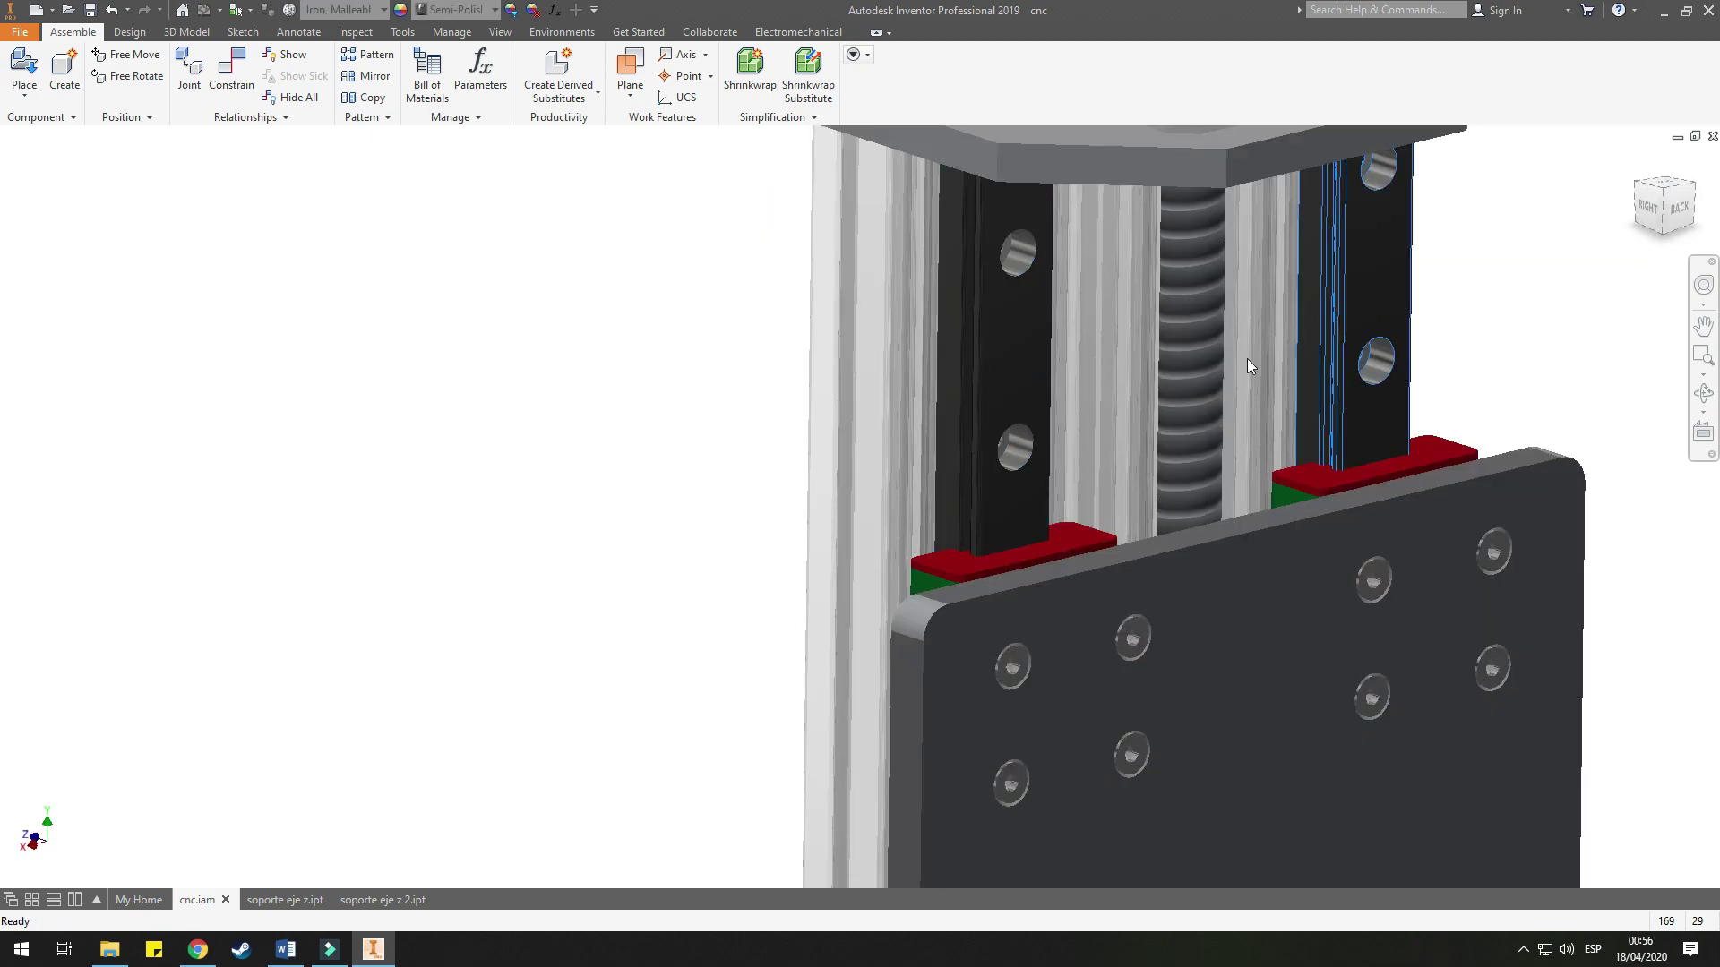
scroll(1047, 562, "down", 4)
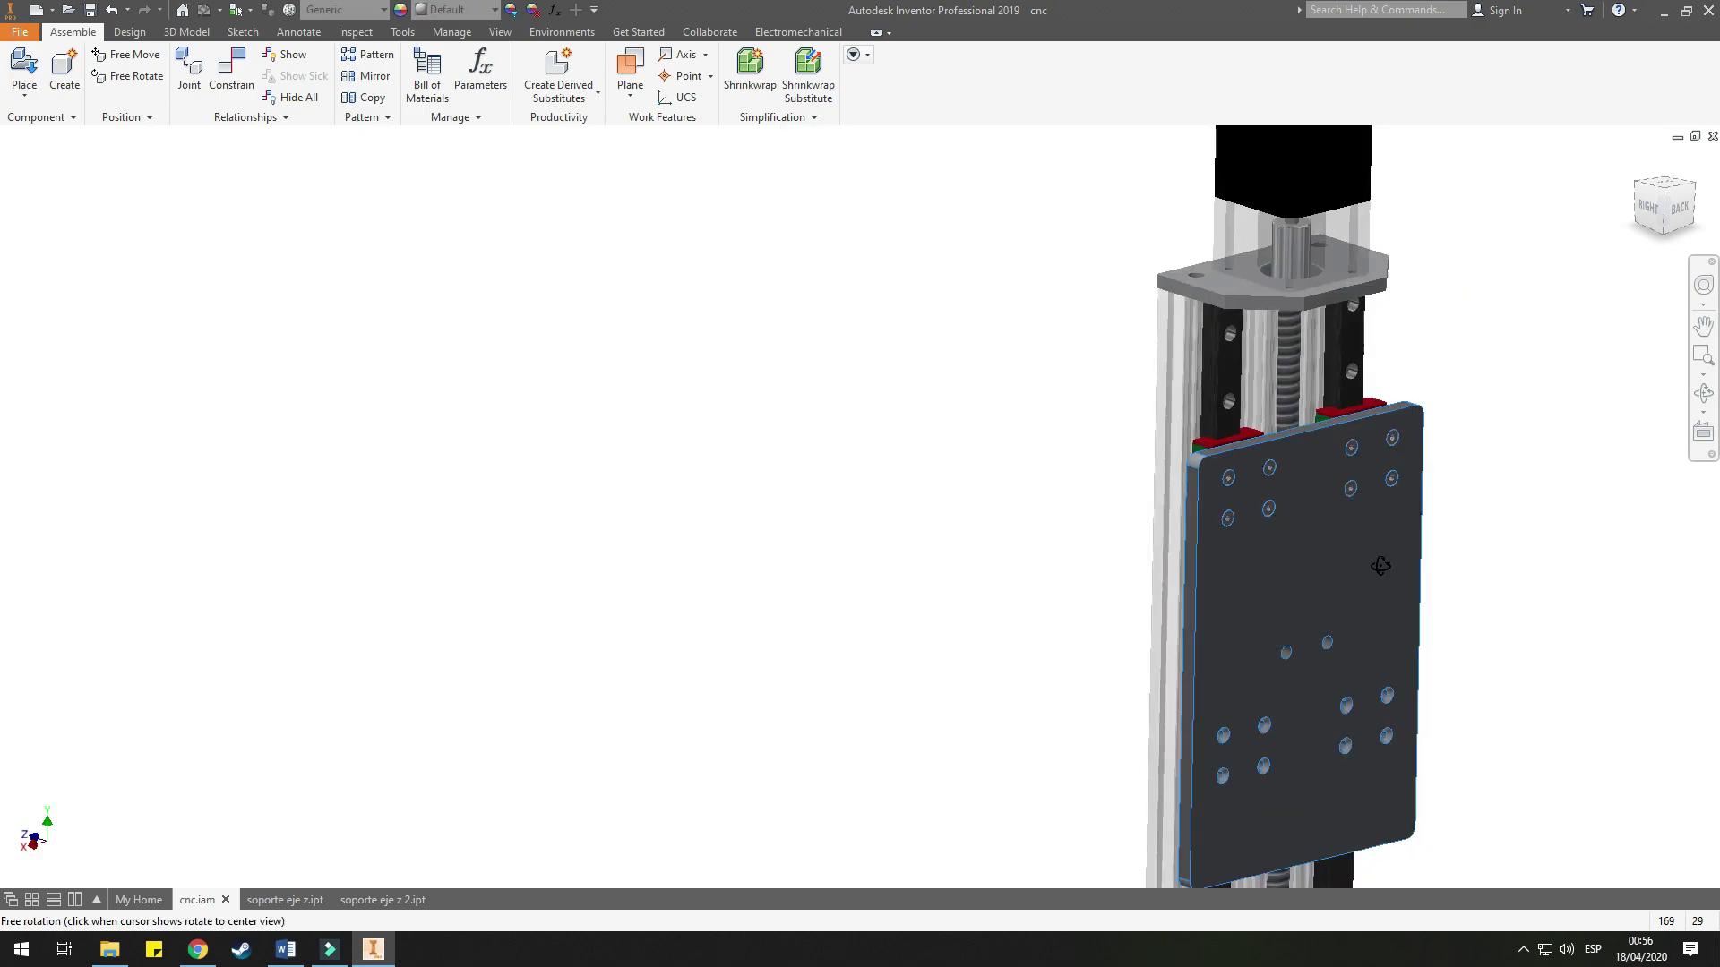
mouse_move(1380, 566)
left_mouse_down()
mouse_move(1524, 565)
mouse_move(1278, 556)
mouse_move(967, 583)
mouse_move(1380, 574)
mouse_move(1351, 568)
left_mouse_up()
key("Escape")
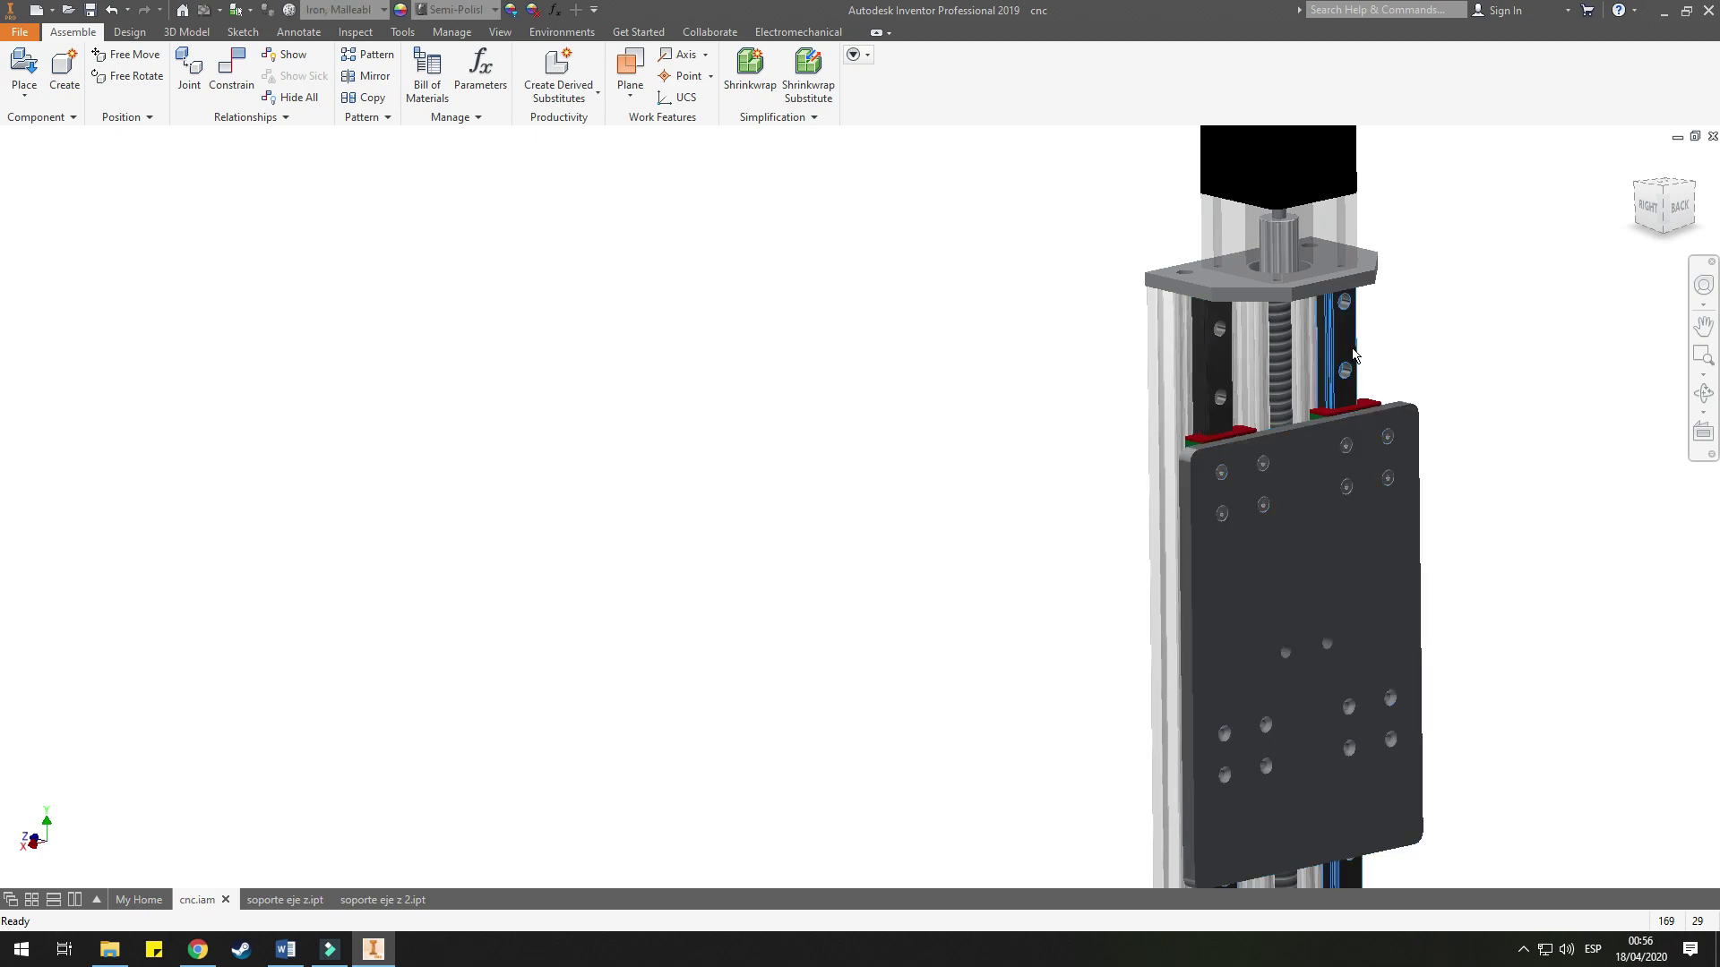
key("F4")
mouse_move(1353, 353)
left_mouse_down()
mouse_move(1550, 534)
mouse_move(1403, 541)
left_mouse_up()
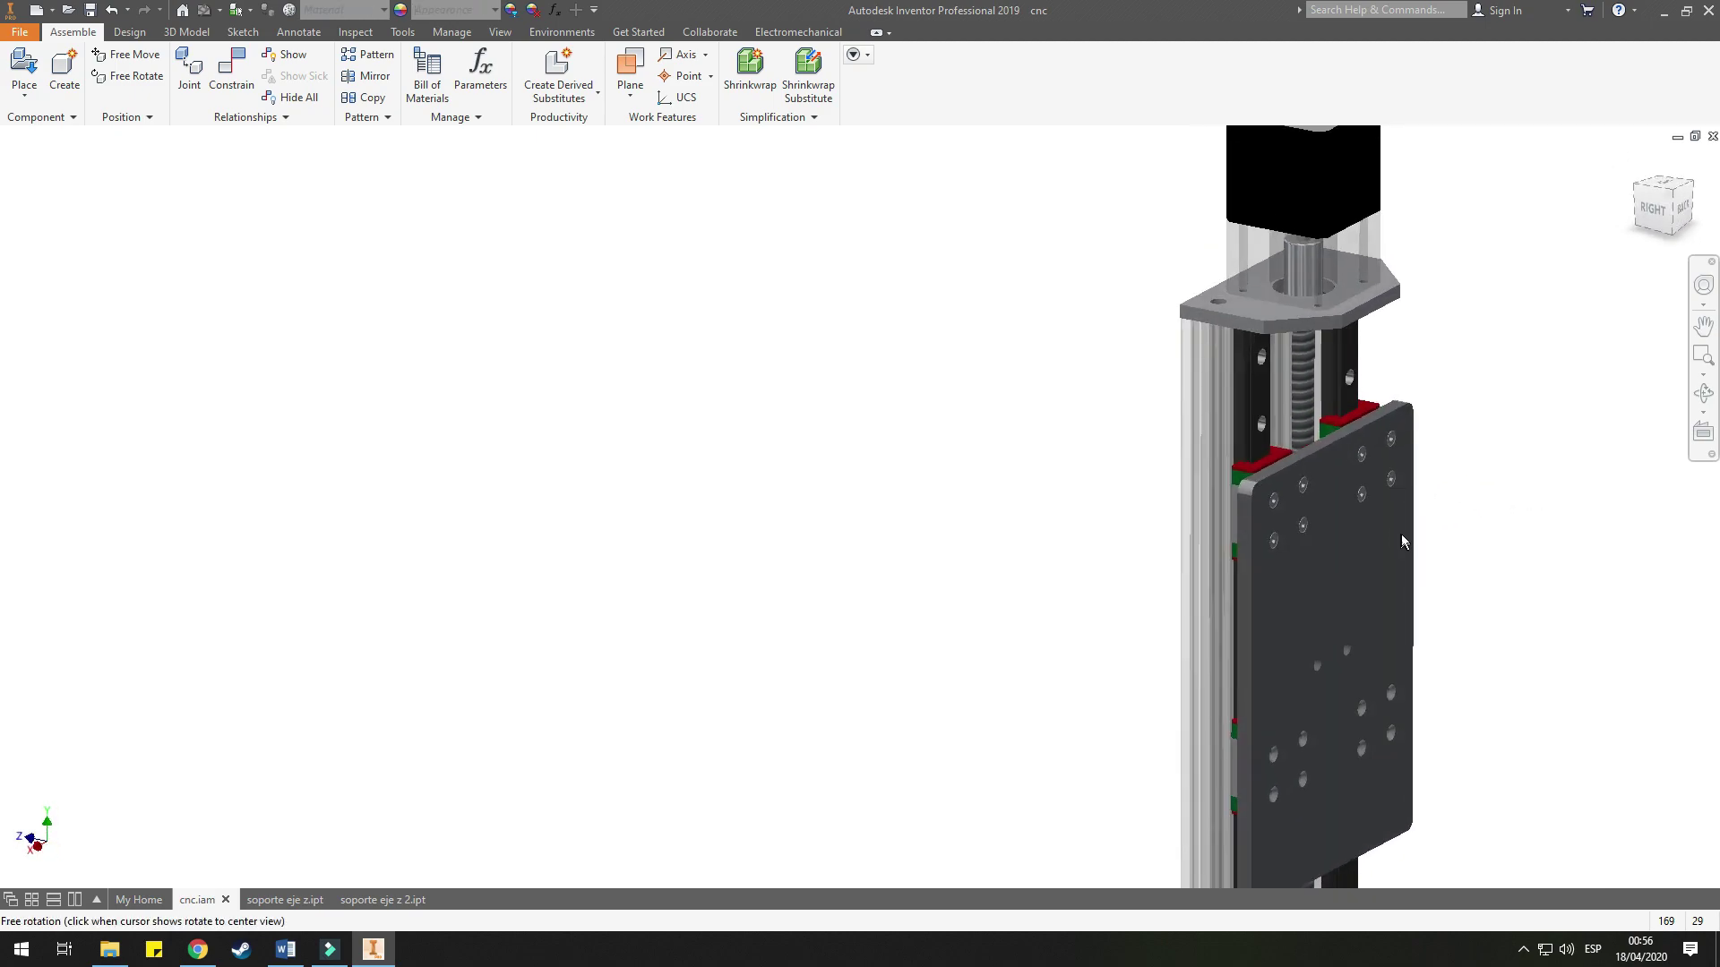
scroll(1064, 603, "up", 3)
scroll(1140, 518, "up", 2)
scroll(1083, 588, "down", 1)
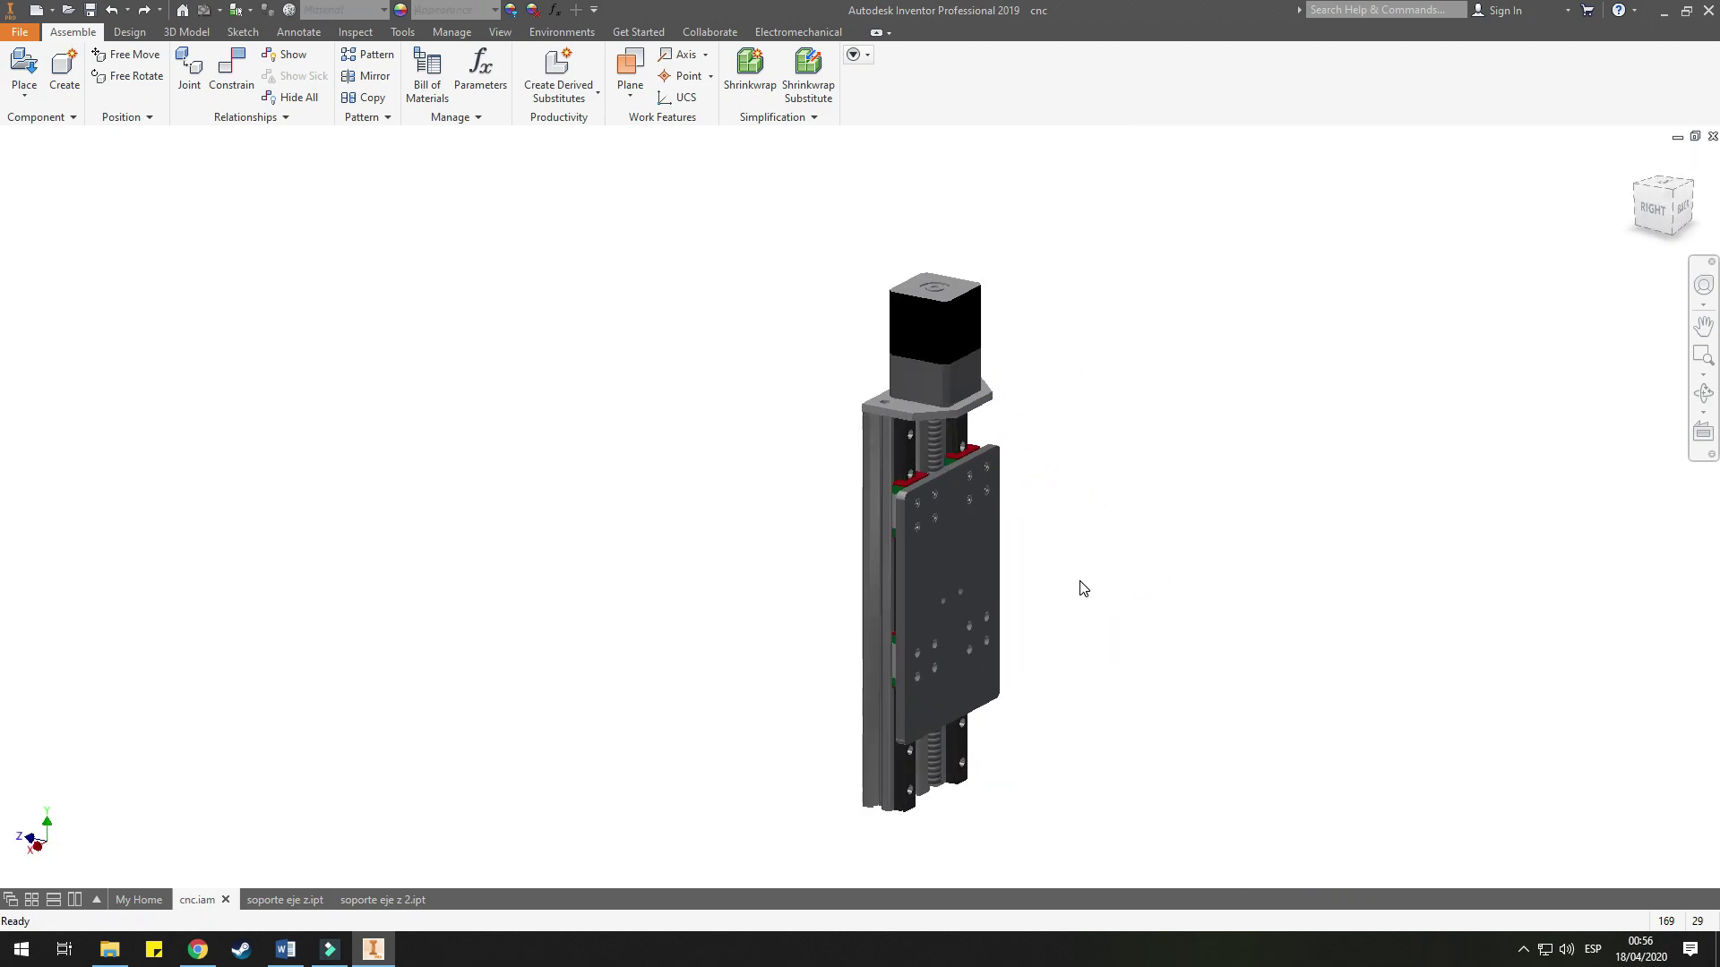
left_click_drag(1083, 589, 1066, 589)
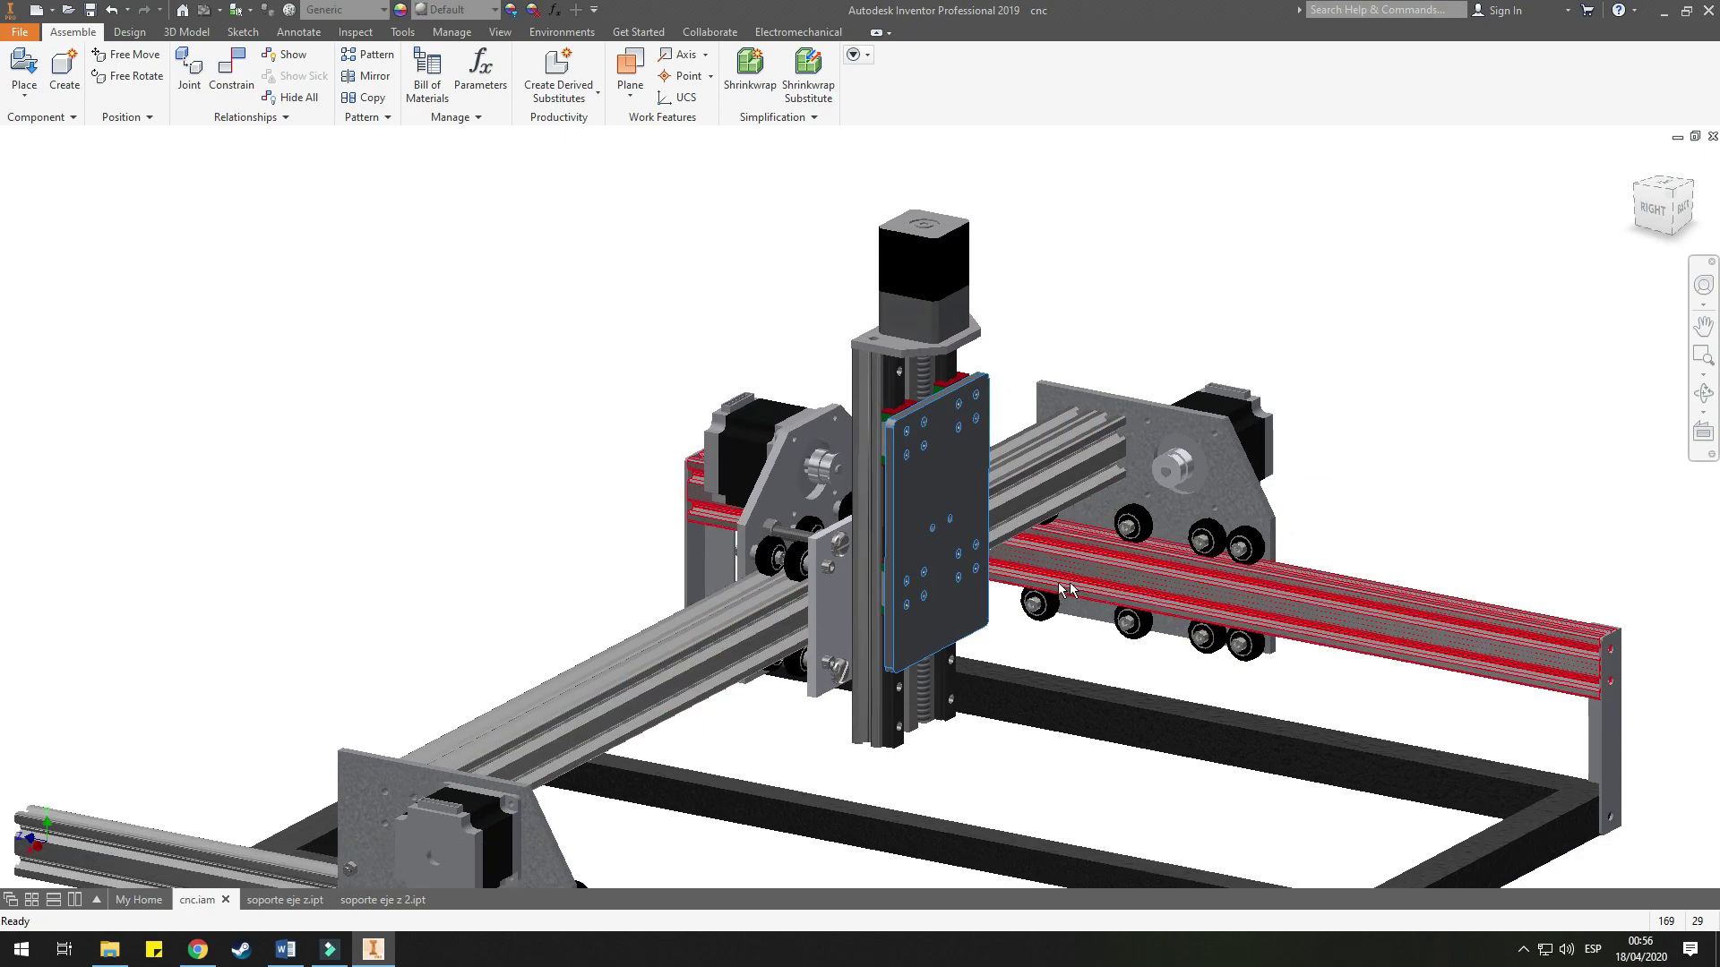
- Move the Z-axis carriage to a new gantry position and zoom out over the whole router
scroll(971, 474, "down", 3)
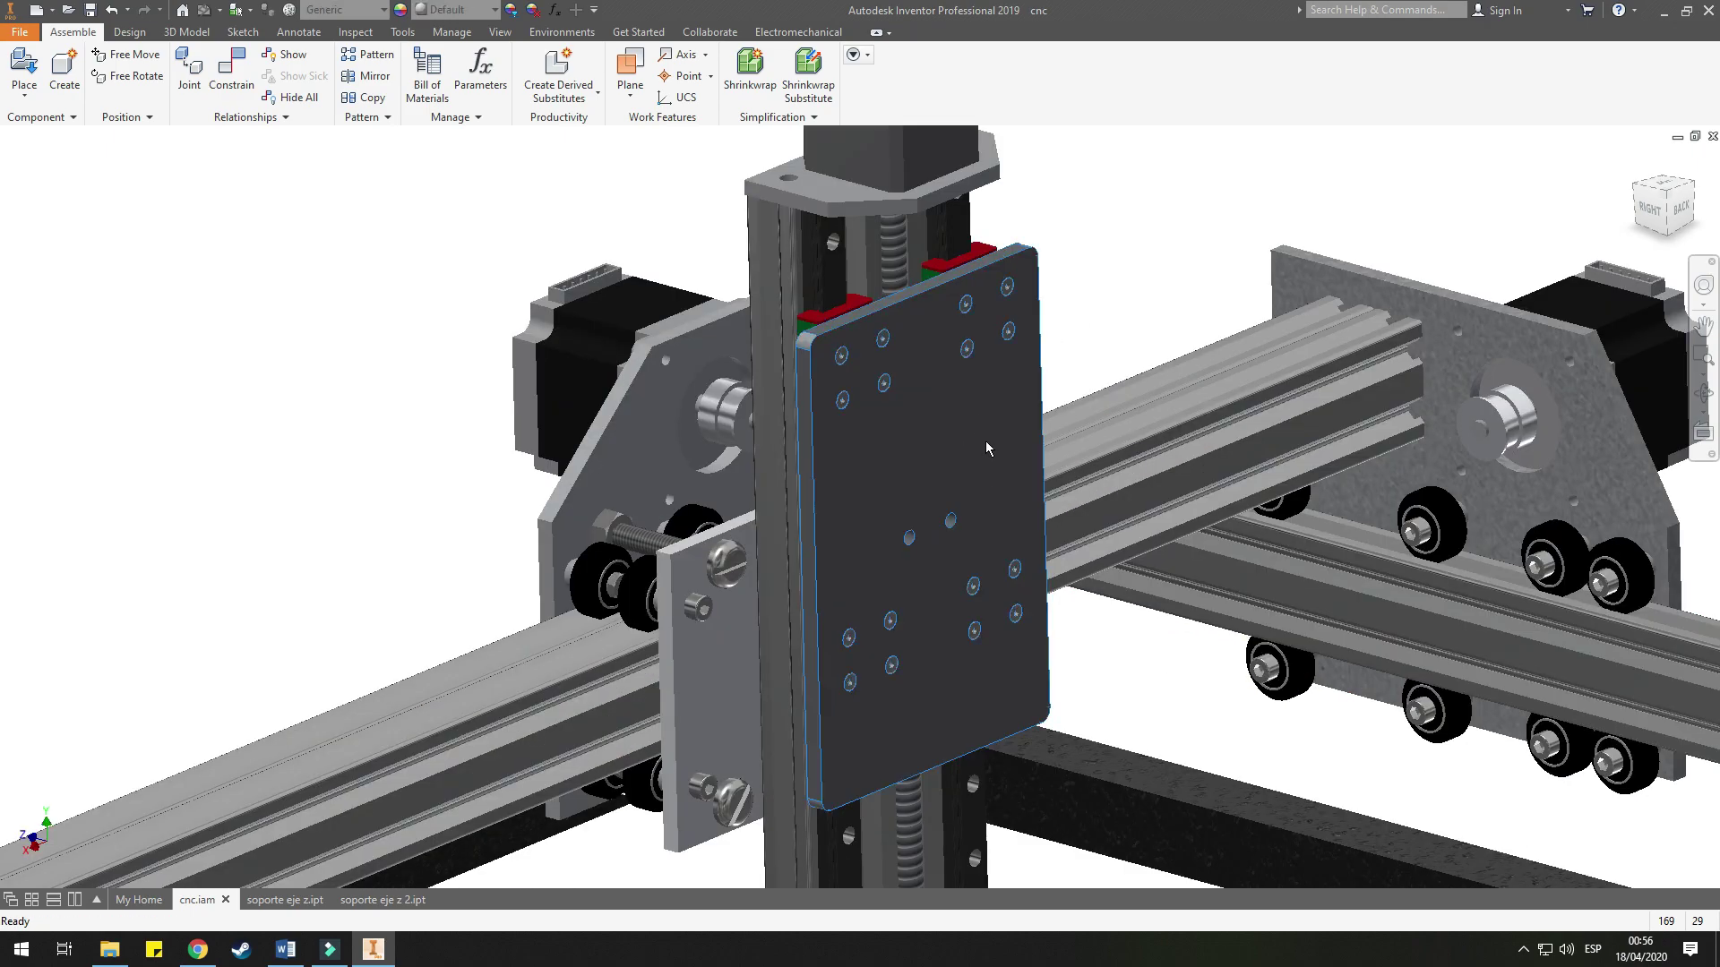
left_click_drag(987, 448, 865, 488)
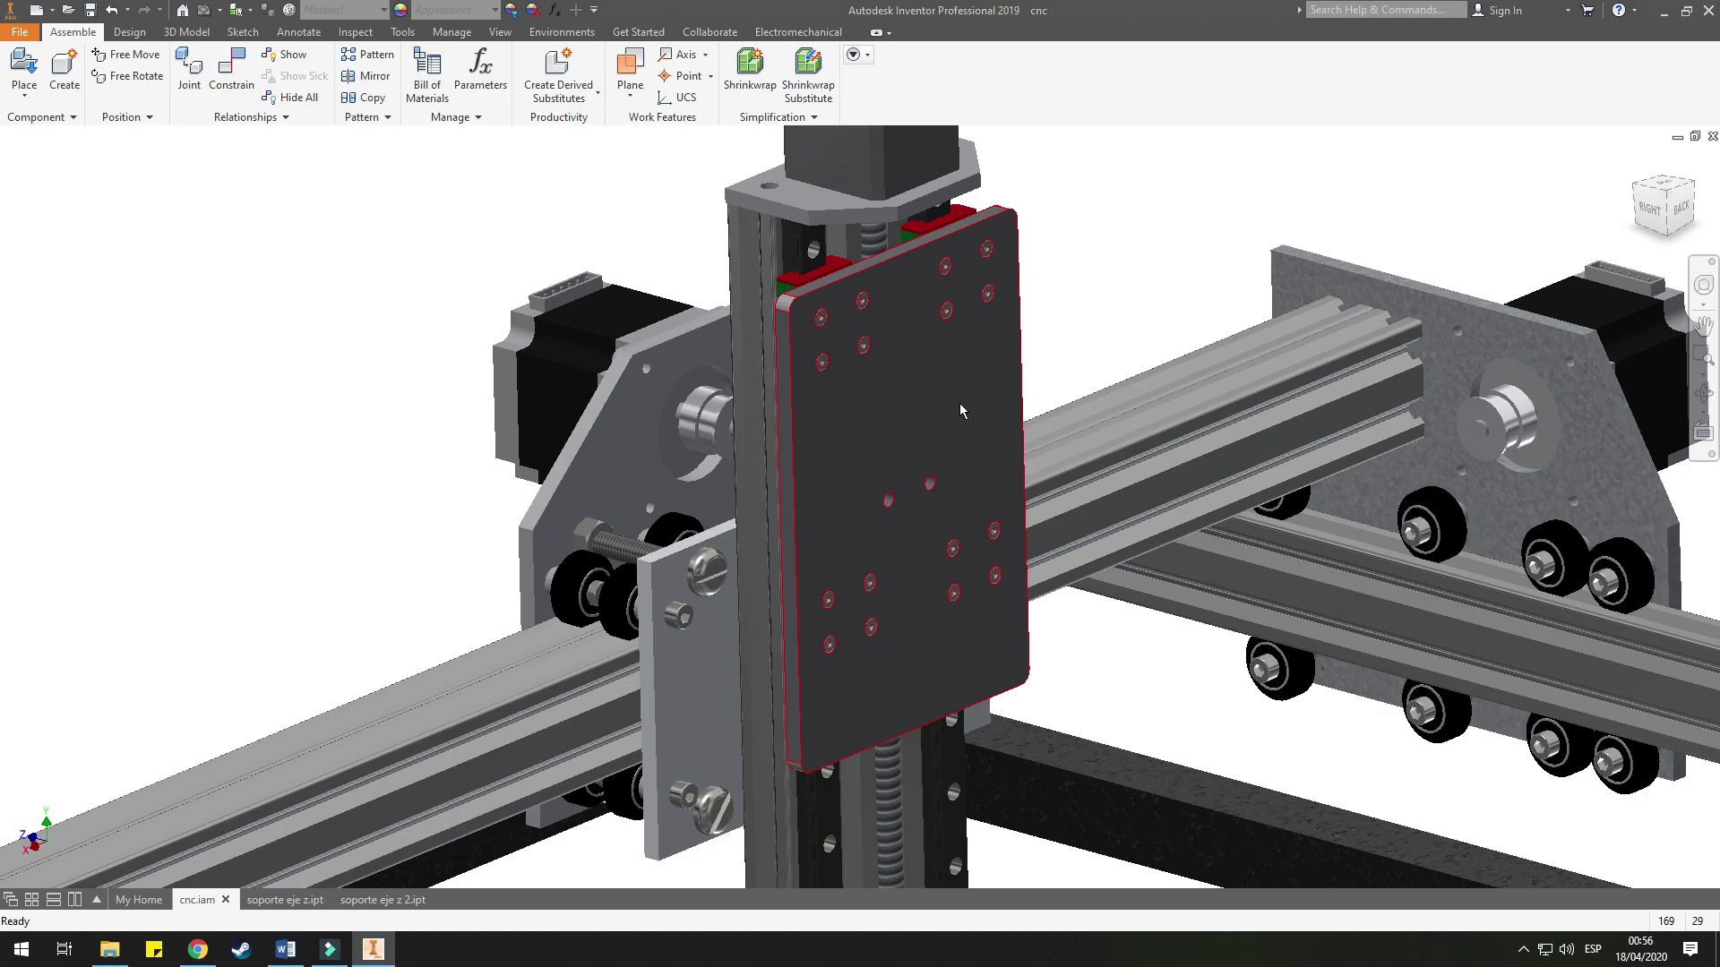
left_click(987, 432)
scroll(987, 432, "down", 3)
mouse_move(987, 431)
middle_mouse_down("shift")
mouse_move(1019, 374)
mouse_move(963, 356)
mouse_move(1053, 486)
mouse_move(1343, 555)
middle_mouse_up("shift")
scroll(1551, 634, "down", 3)
scroll(1627, 595, "up", 2)
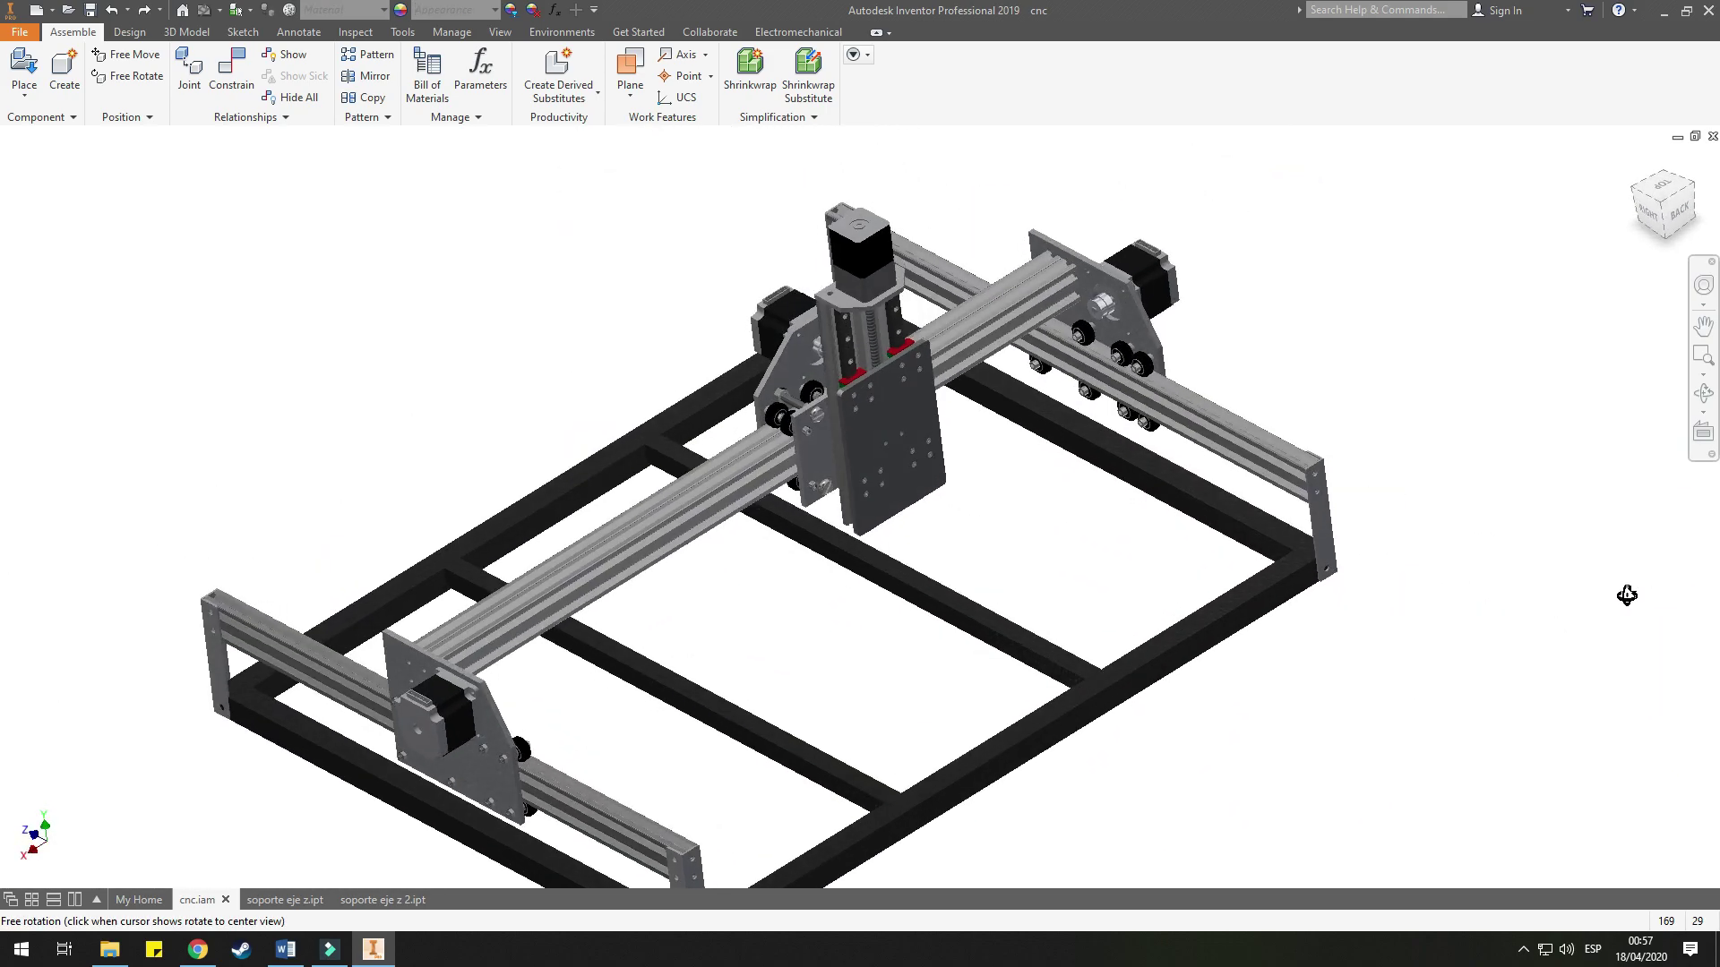
mouse_move(1627, 596)
middle_mouse_down("shift")
mouse_move(1464, 630)
mouse_move(1558, 595)
mouse_move(1535, 579)
mouse_move(1542, 563)
middle_mouse_up("shift")
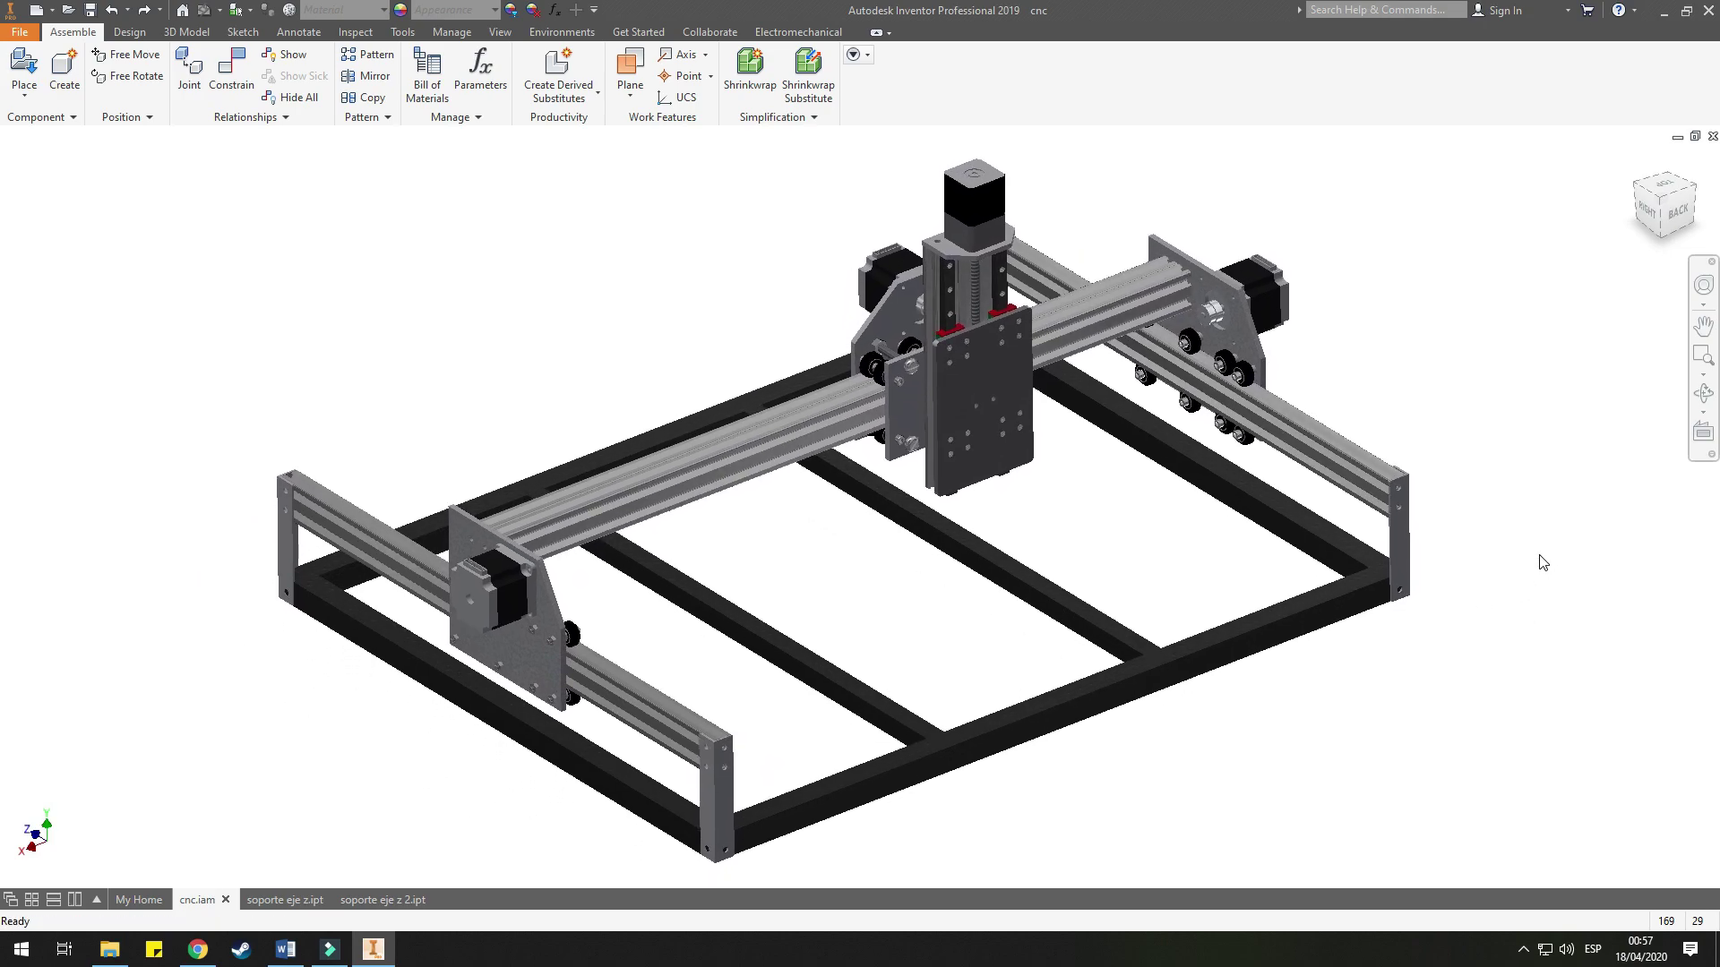